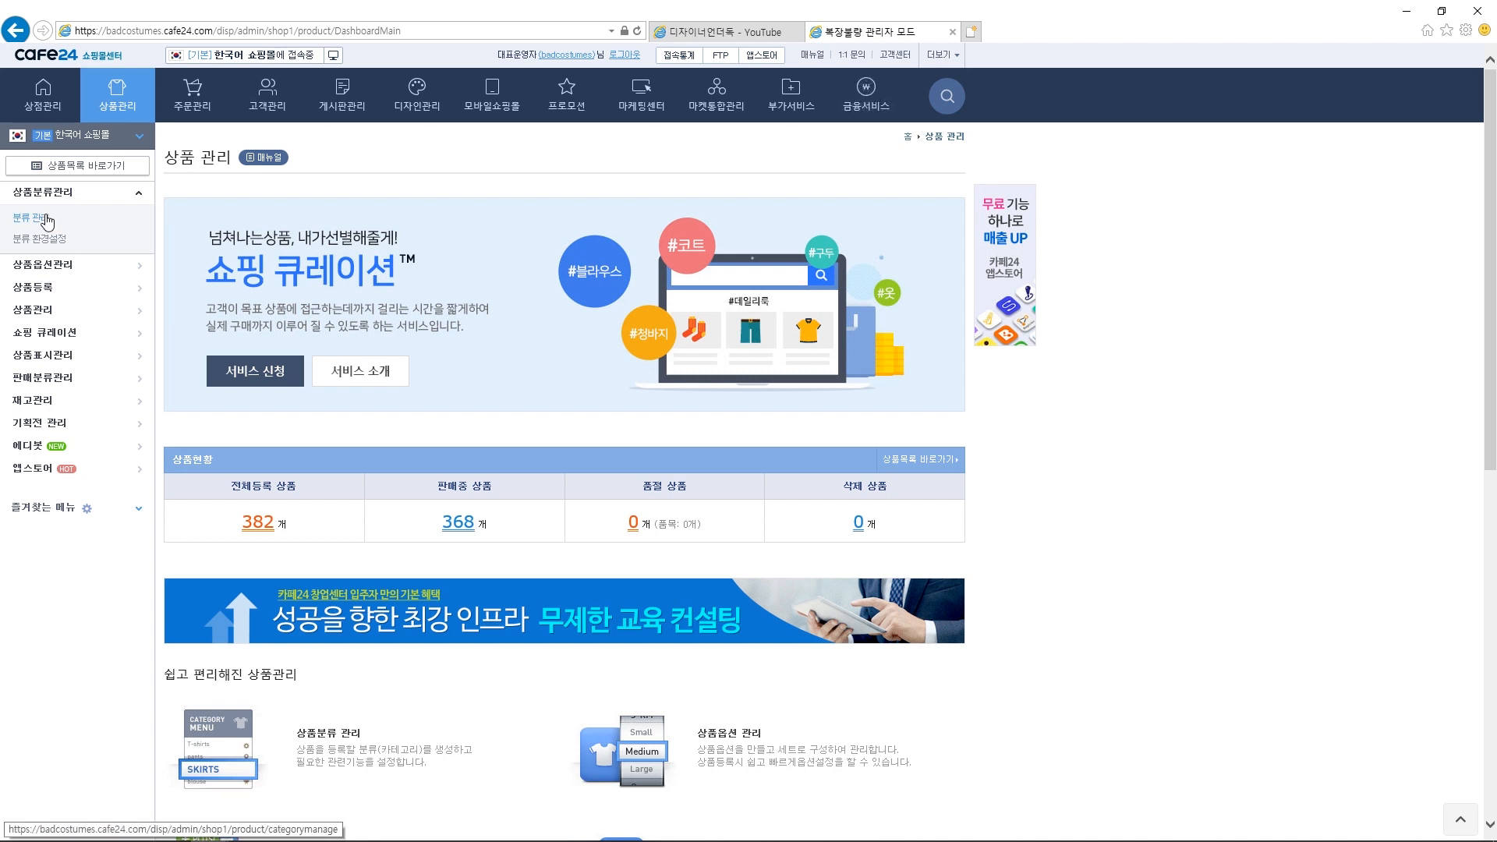
Step: Open the product category management page (분류 관리) and add a top-level category named 상의
click(46, 222)
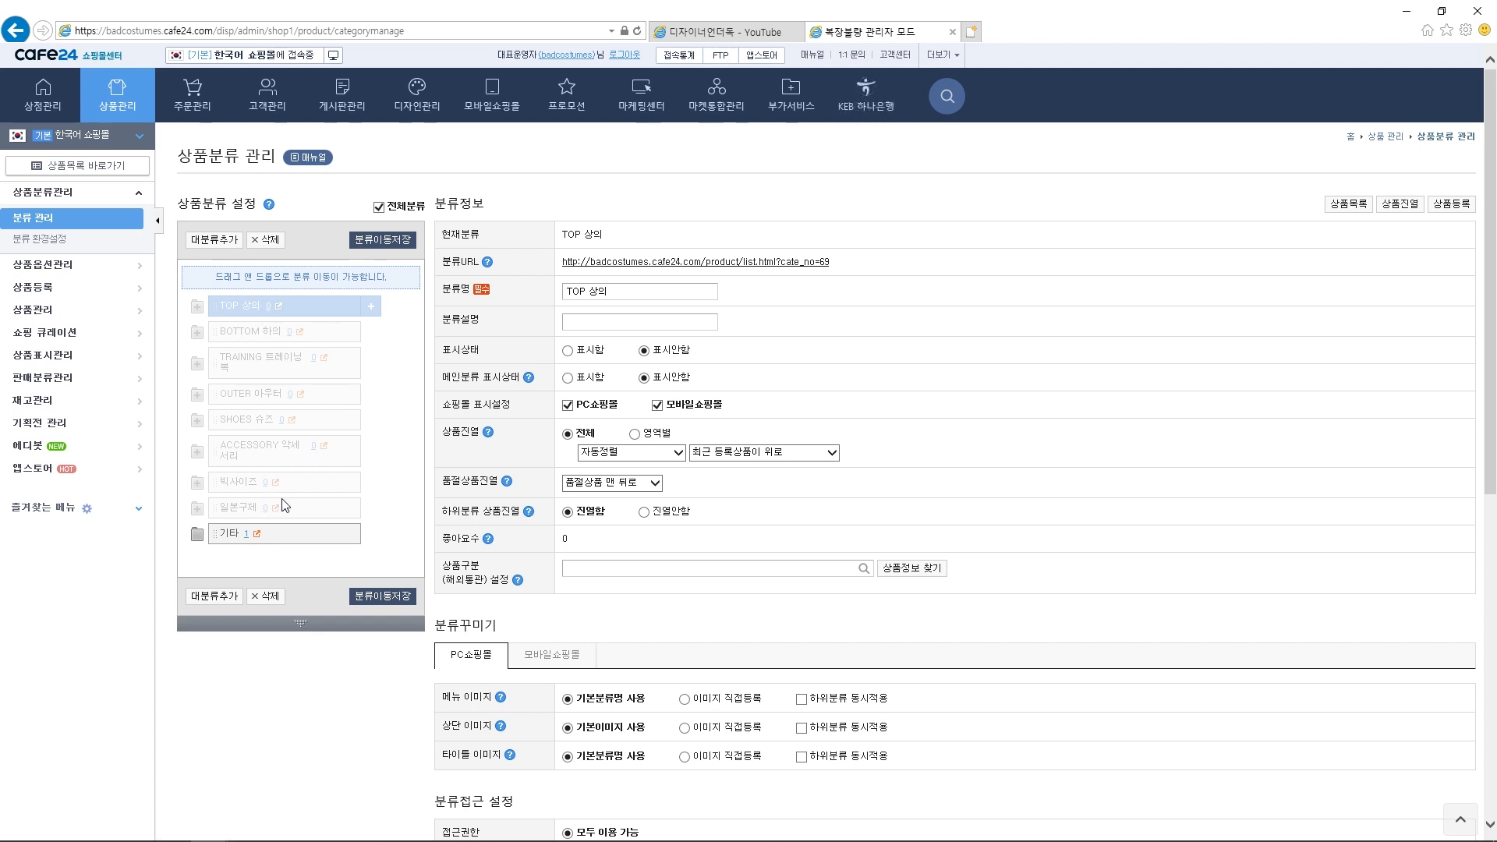
click(221, 598)
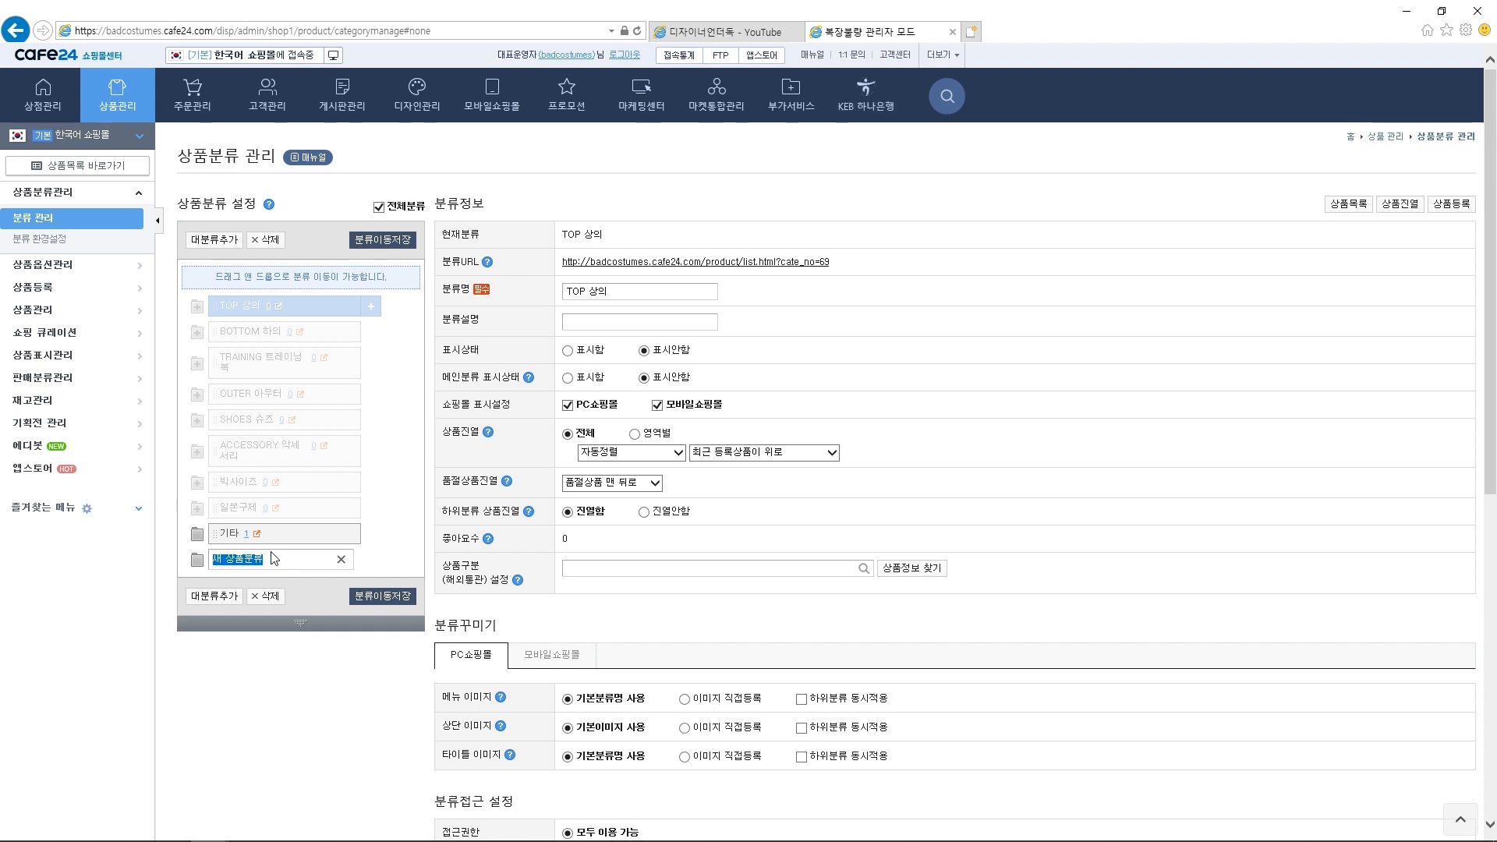
text(ㅇ₩₩)
key(BackSpace)
key(BackSpace)
key(BackSpace)
text(ㅅ)
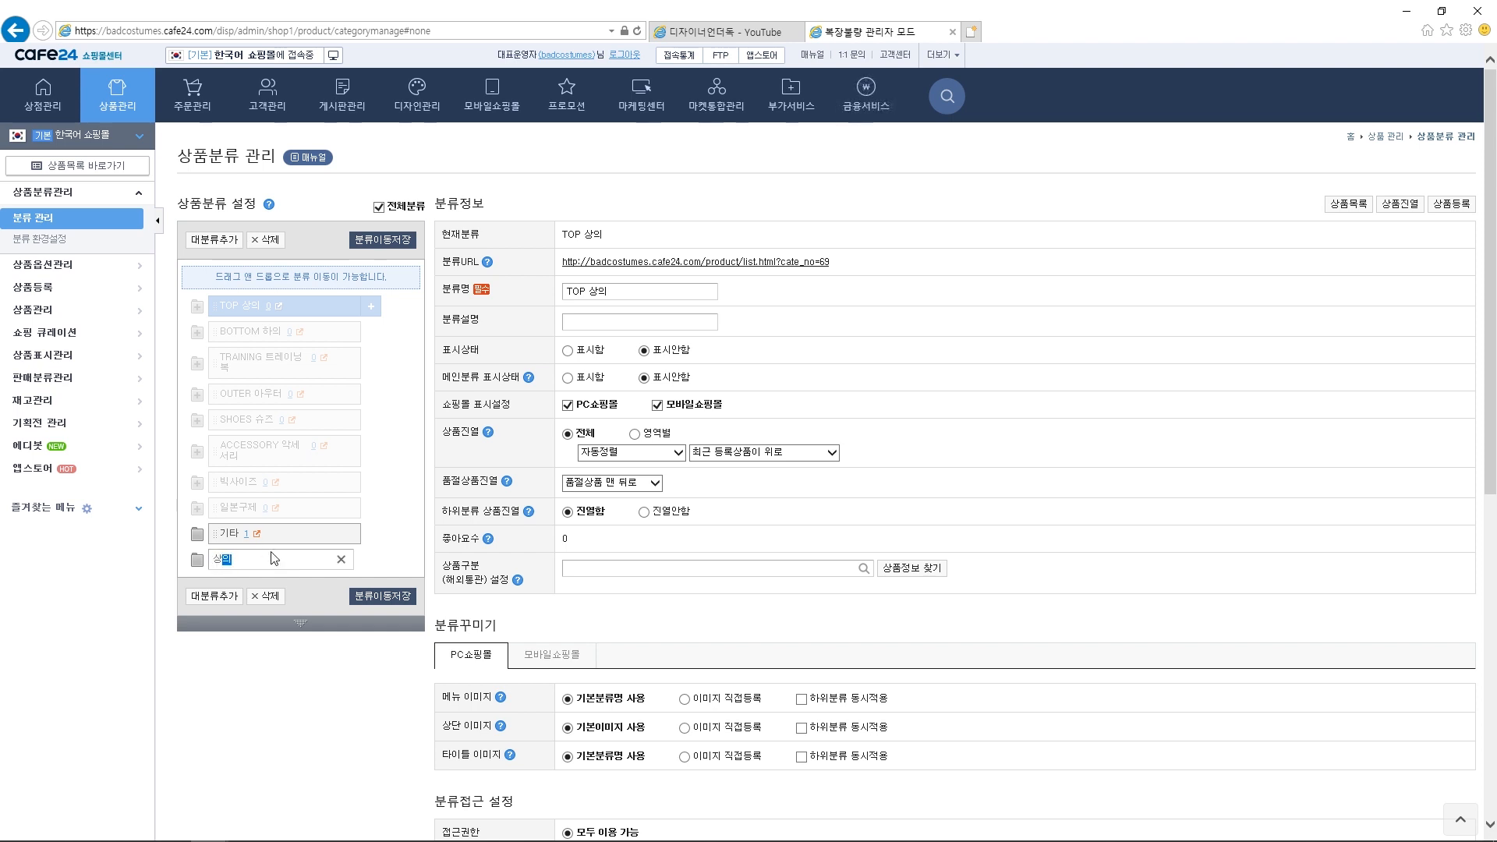
key(Return)
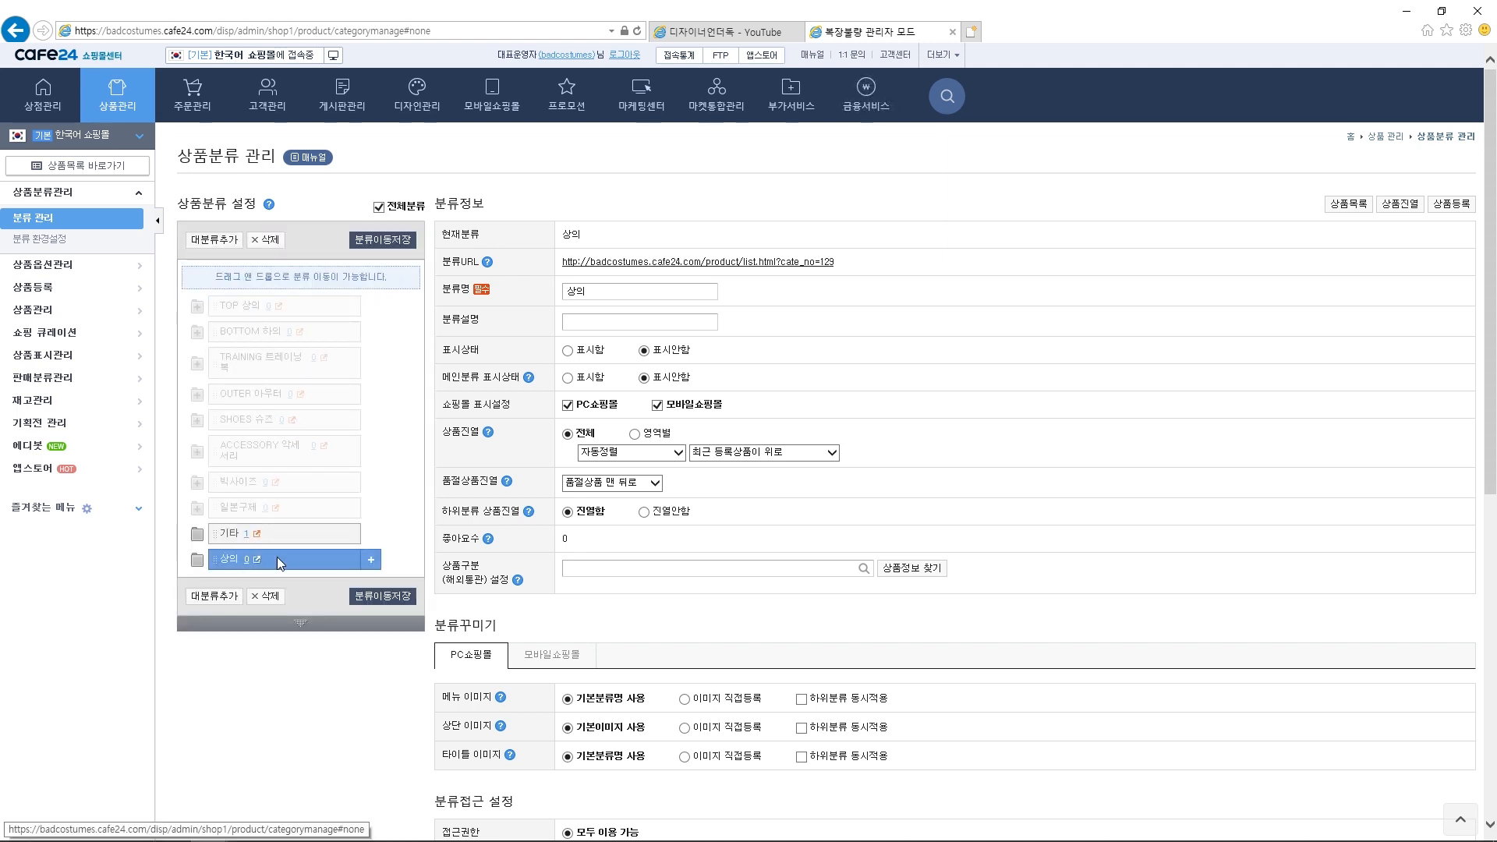
Step: Add a subcategory named 가디건 under the 상의 category
scroll(242, 559, down, 2)
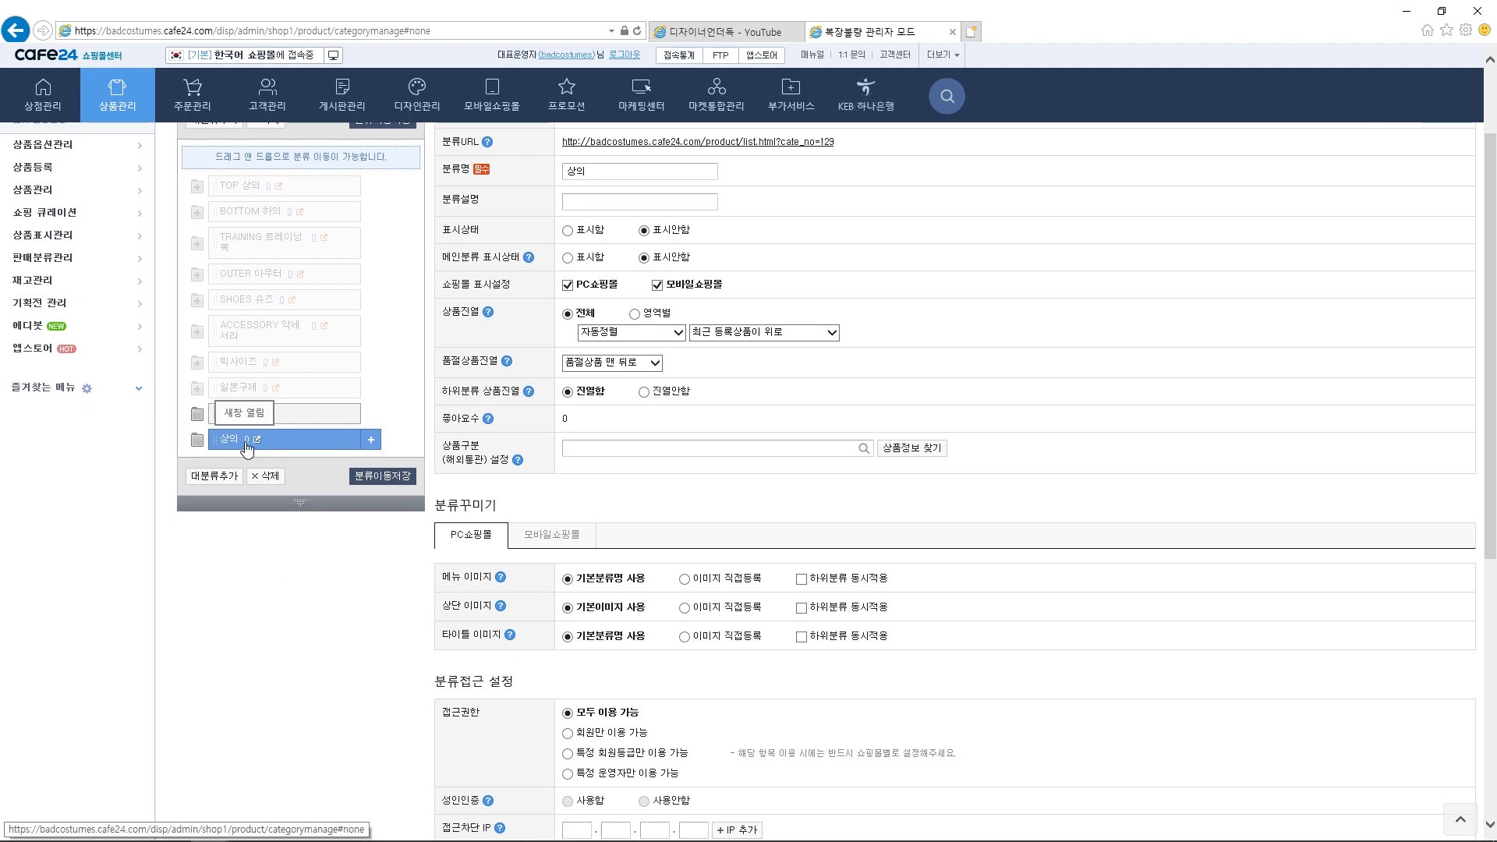
click(372, 443)
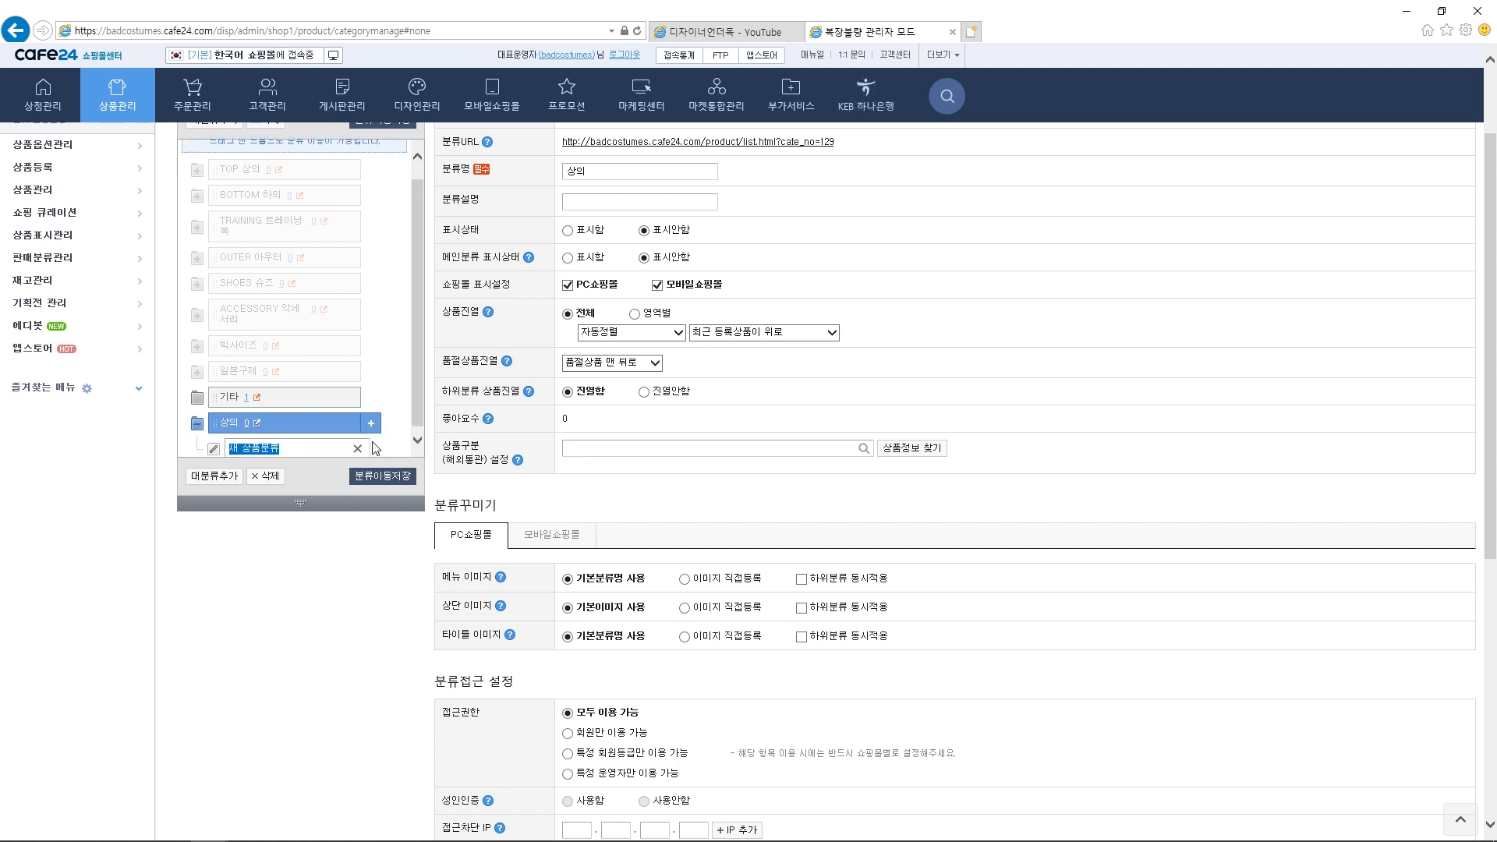
text(가디건)
key(Return)
scroll(346, 371, down, 5)
scroll(346, 371, up, 5)
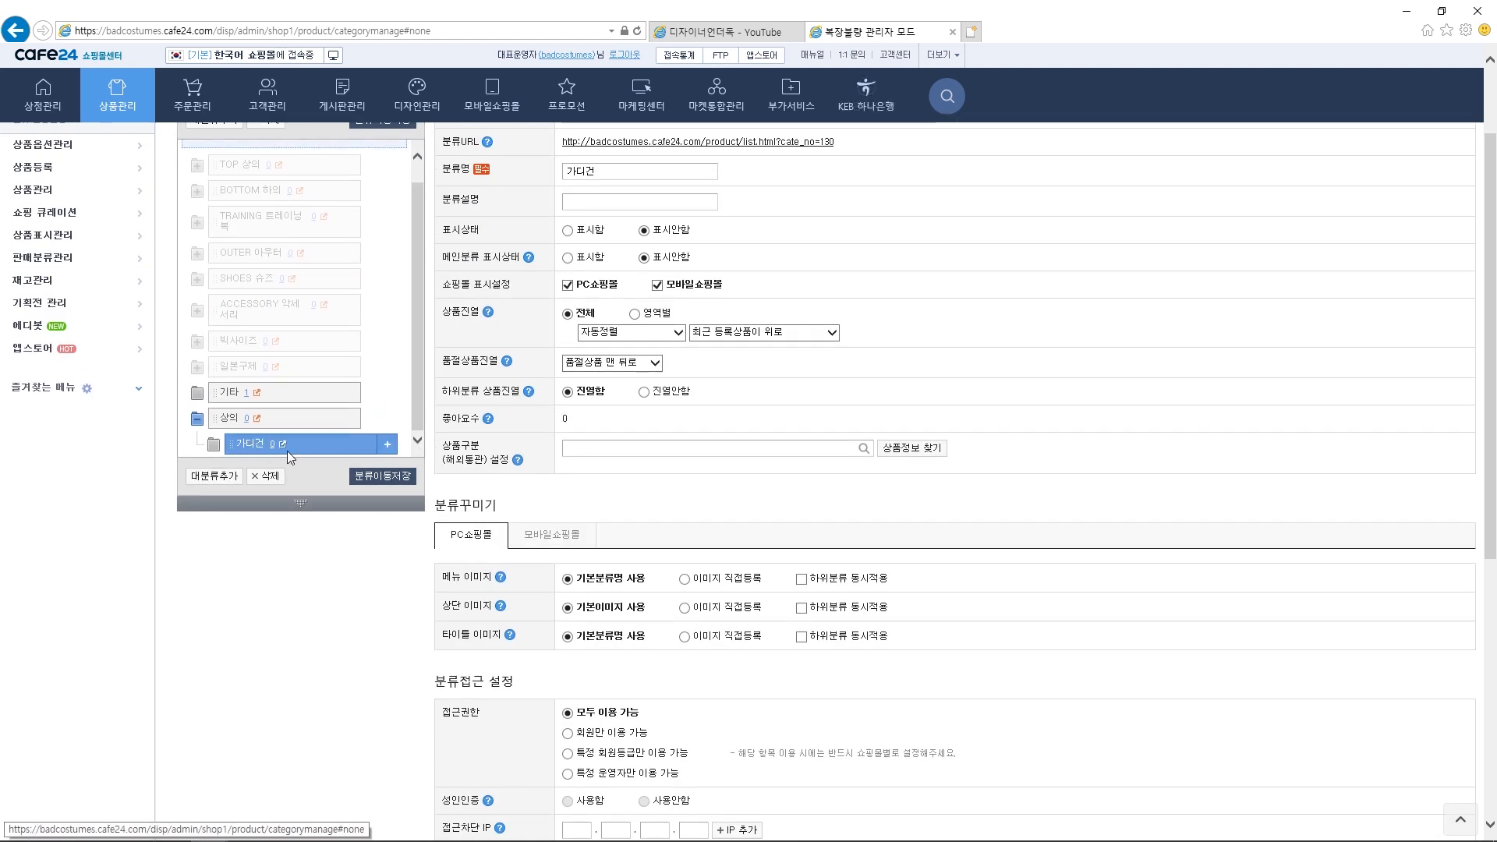
Step: Add a third-level category named 테스트1 under 가디건
click(387, 447)
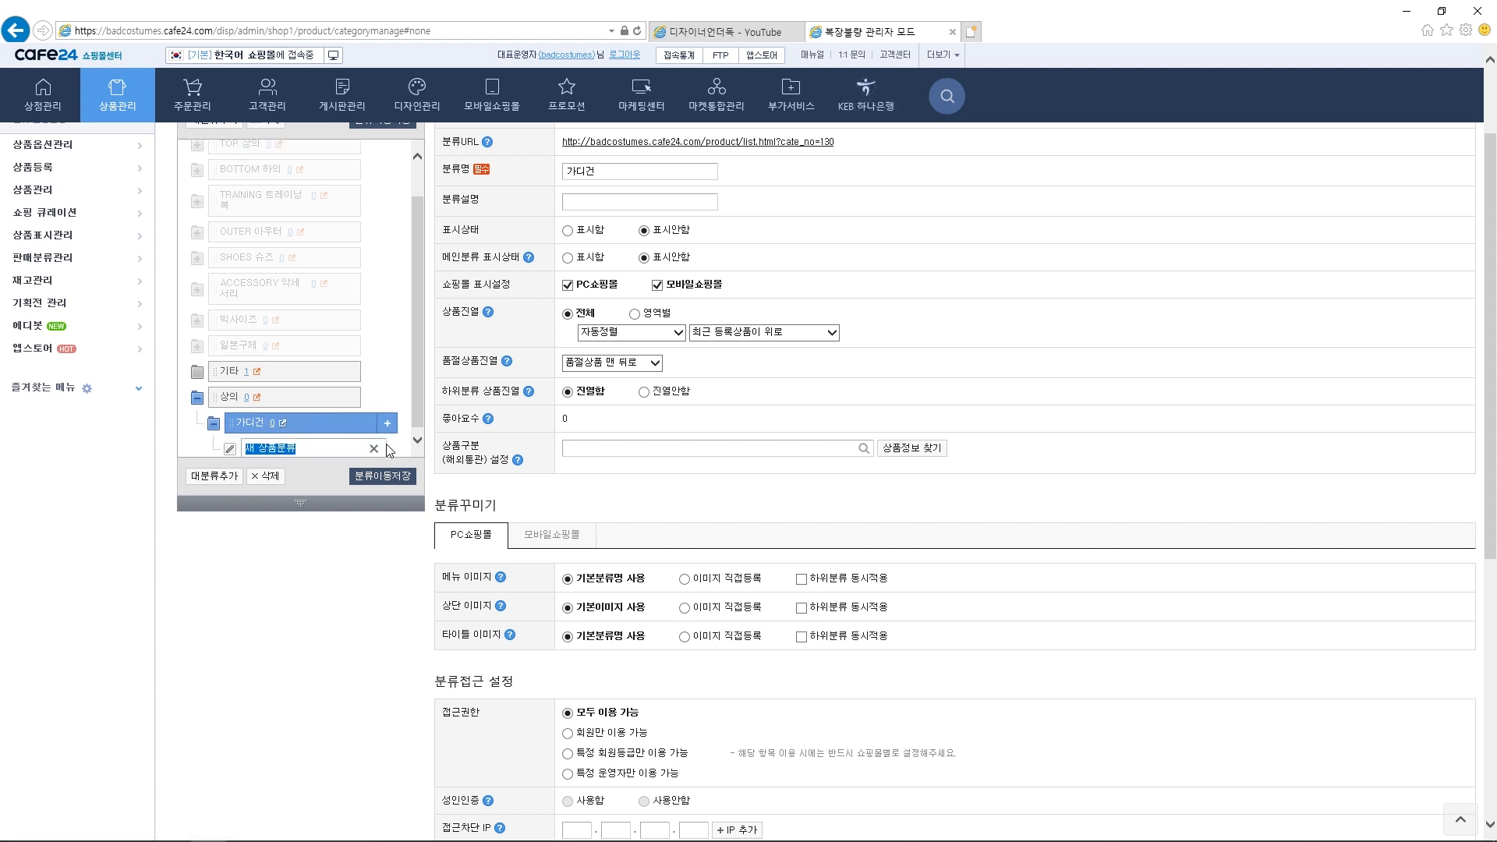
text(테스트1)
key(Return)
scroll(418, 419, down, 1)
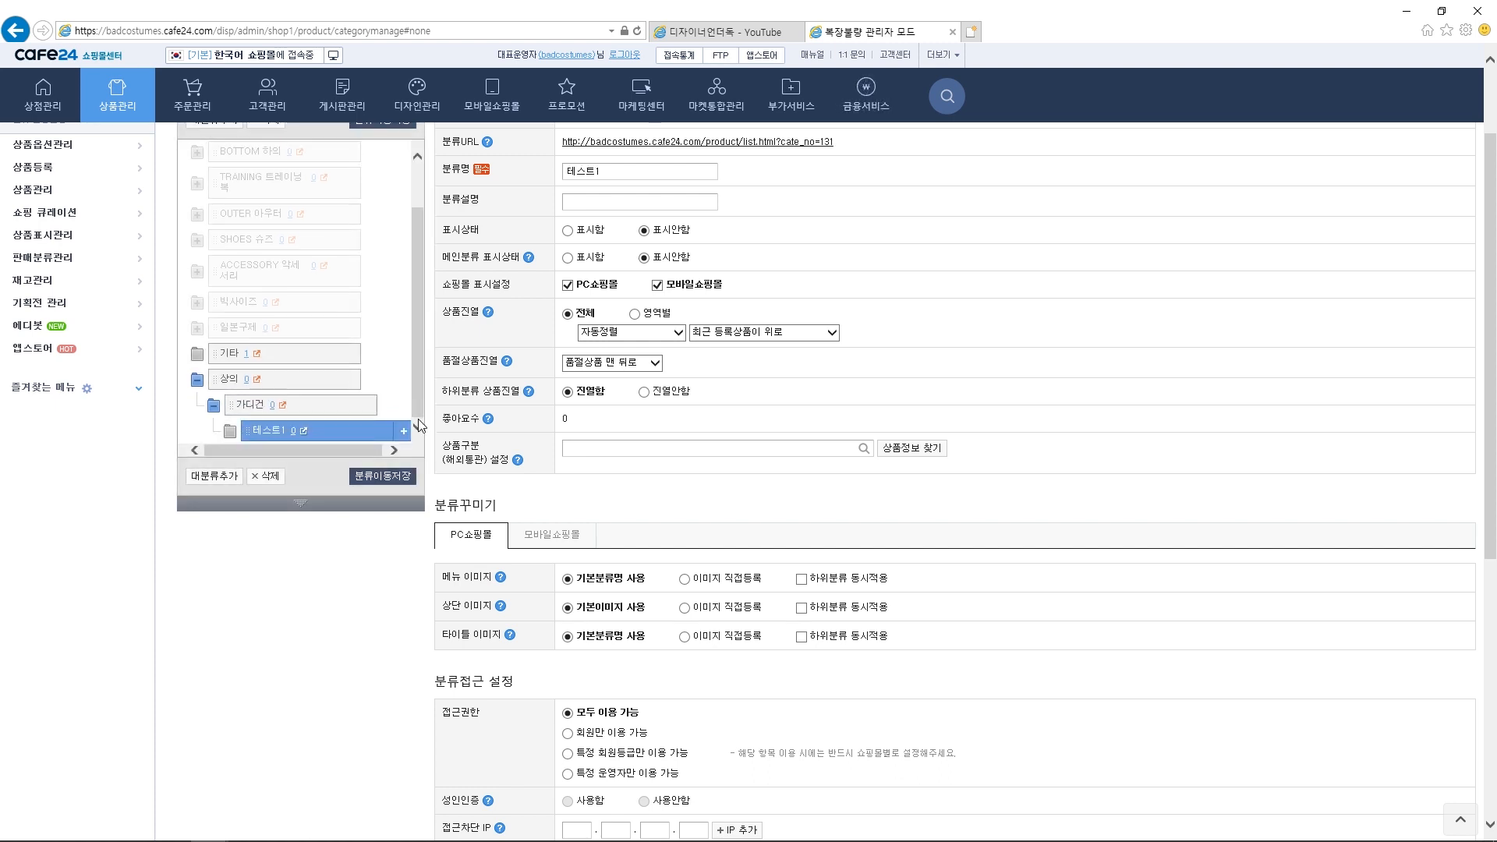
scroll(241, 386, down, 1)
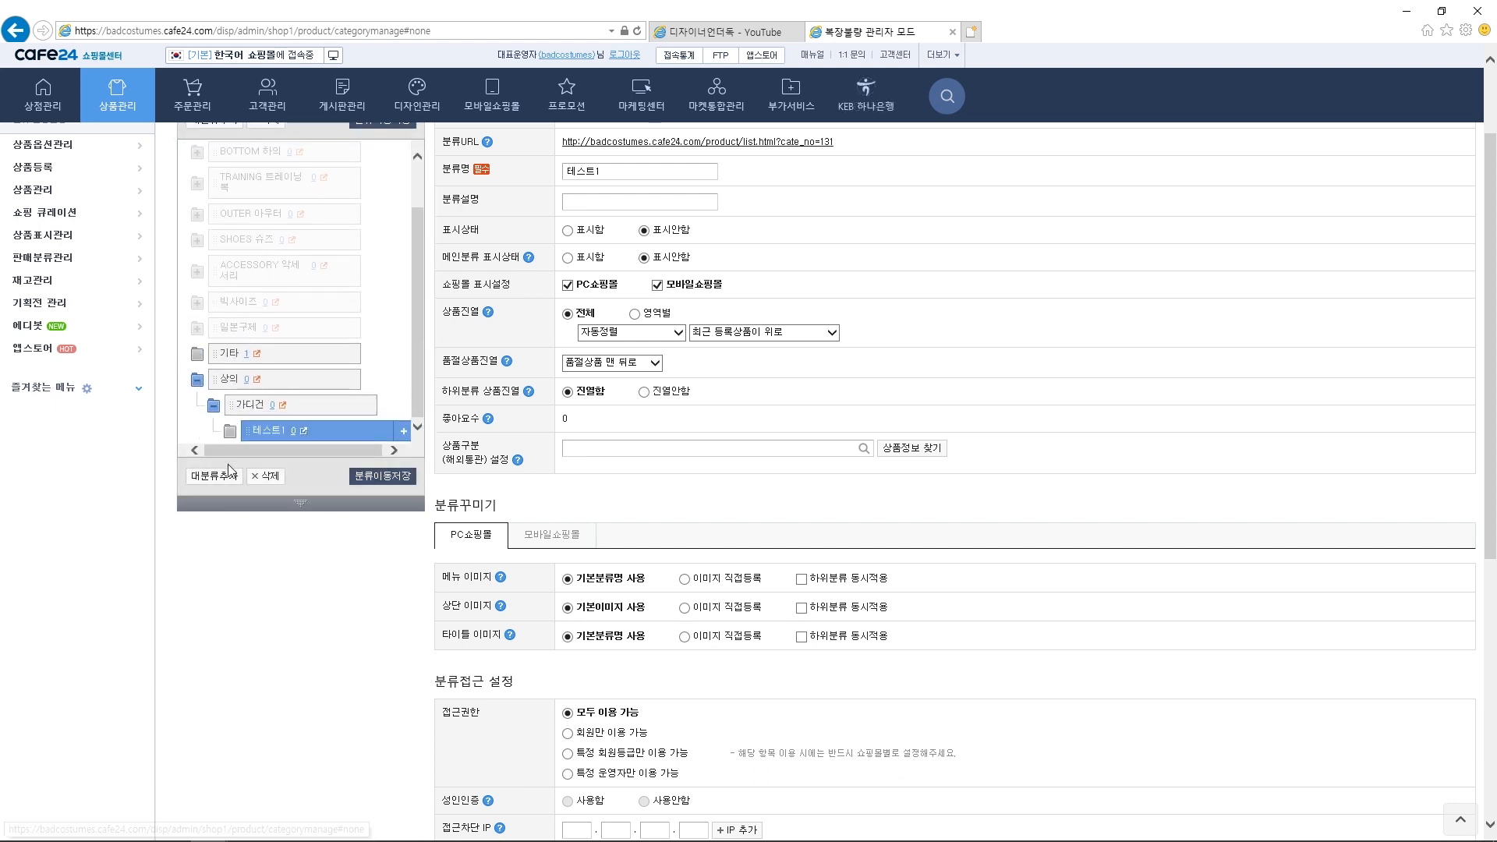
Step: Add another top-level category named 하의 to the category list
click(222, 477)
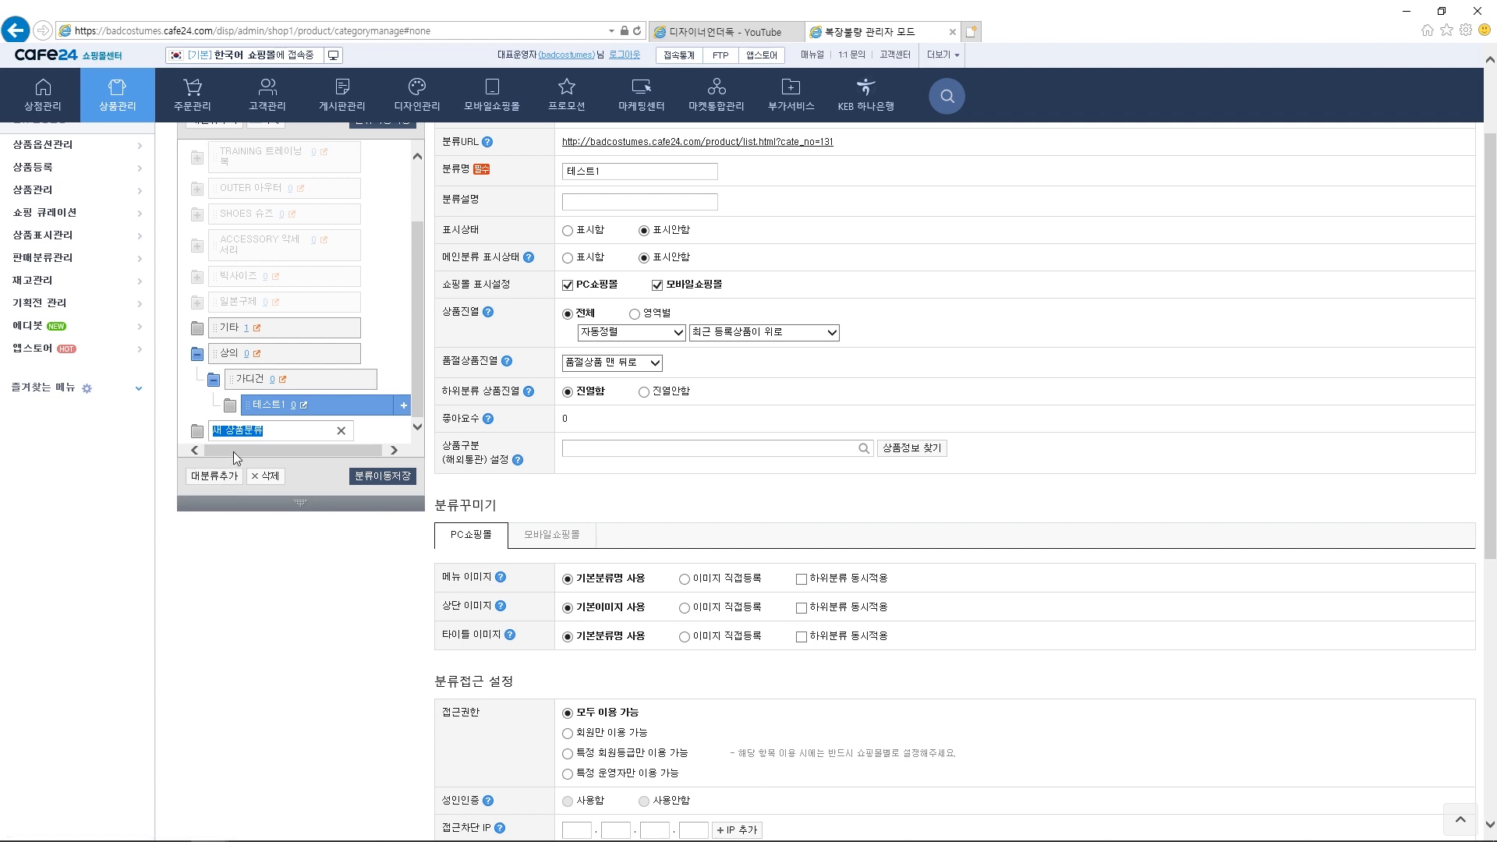
text(하의)
key(Return)
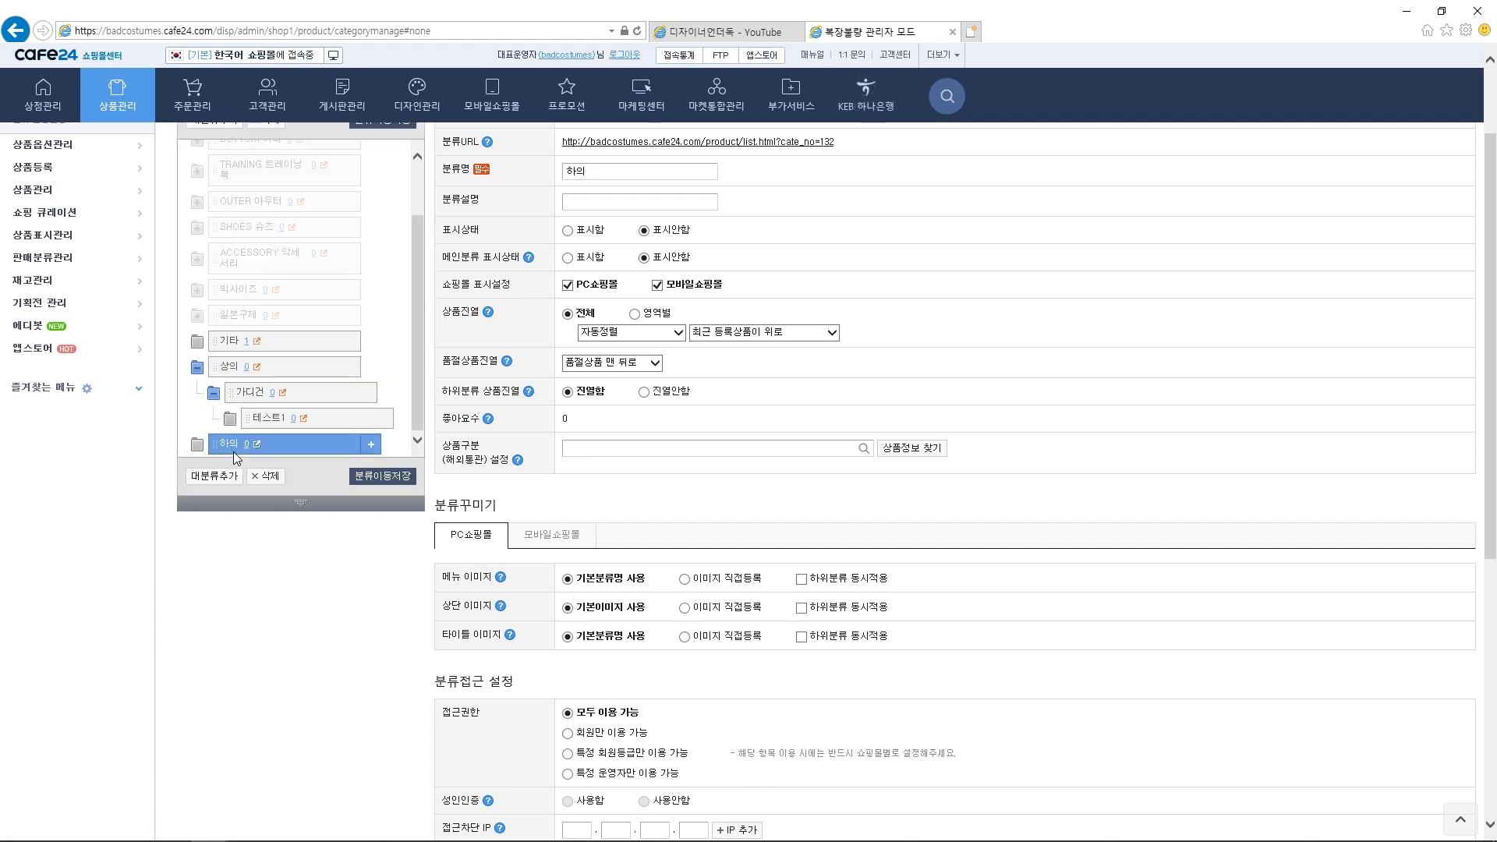
Step: Add a subcategory named 테스트2 under the 하의 category
scroll(312, 386, down, 3)
scroll(368, 374, up, 4)
drag(416, 389, 416, 425)
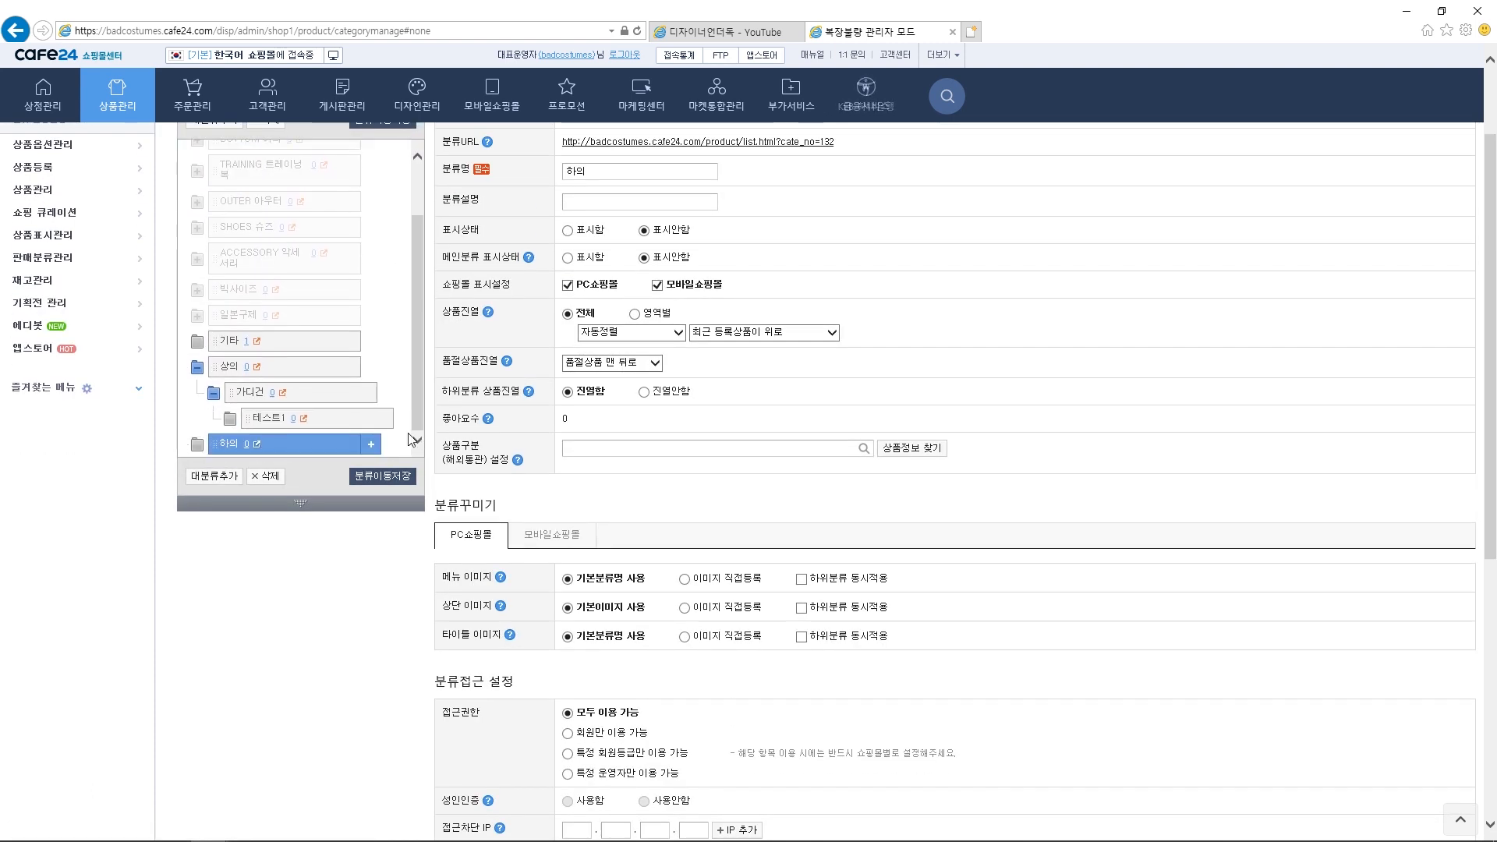
click(370, 446)
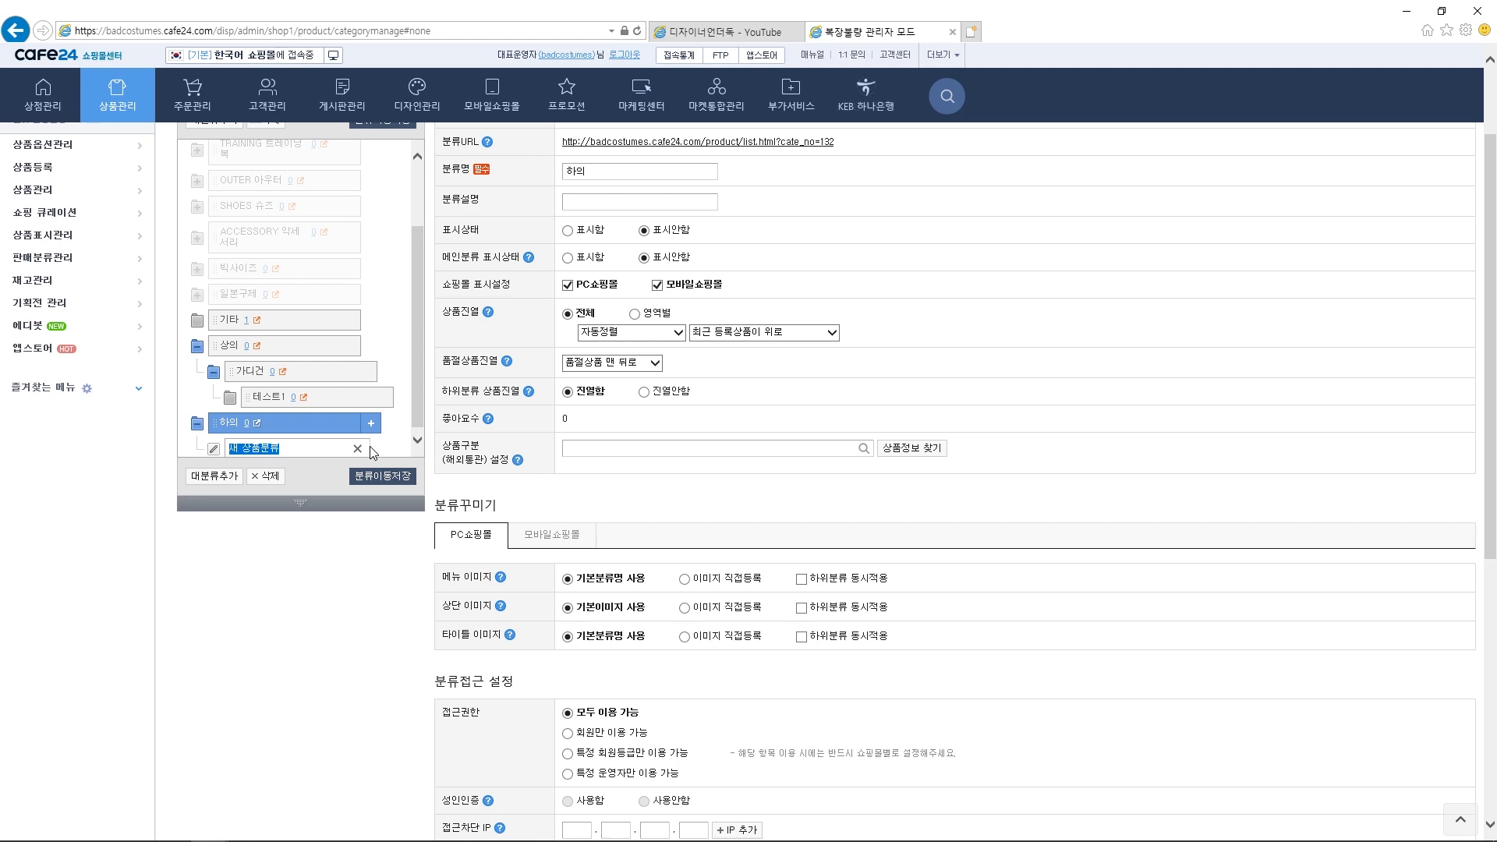
key(BackSpace)
text(테스트2)
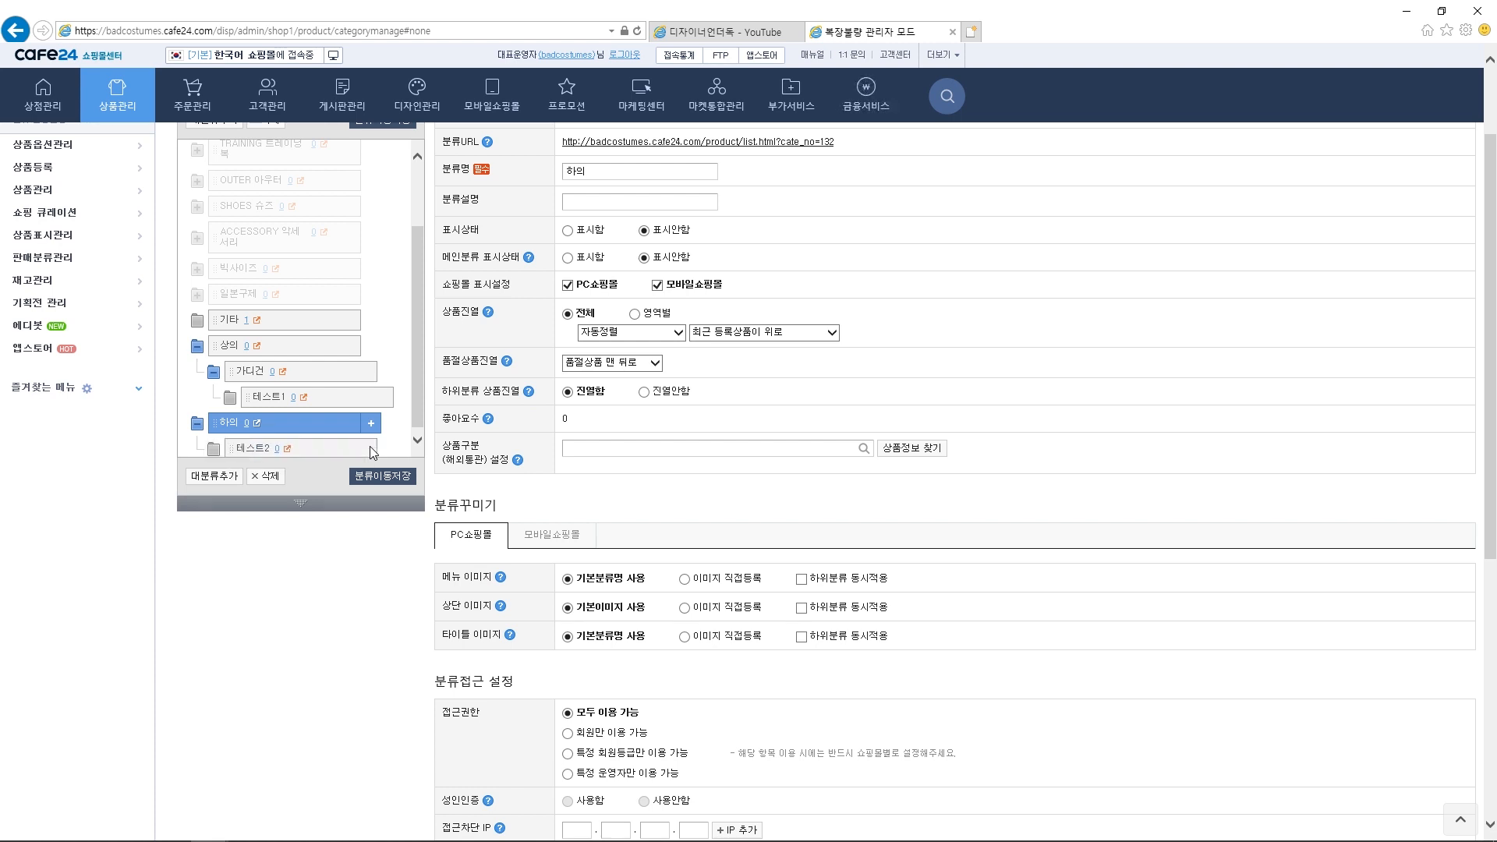
key(Return)
Step: Delete the test categories 테스트1 under 가디건 and 테스트2 under 하의
scroll(322, 477, up, 2)
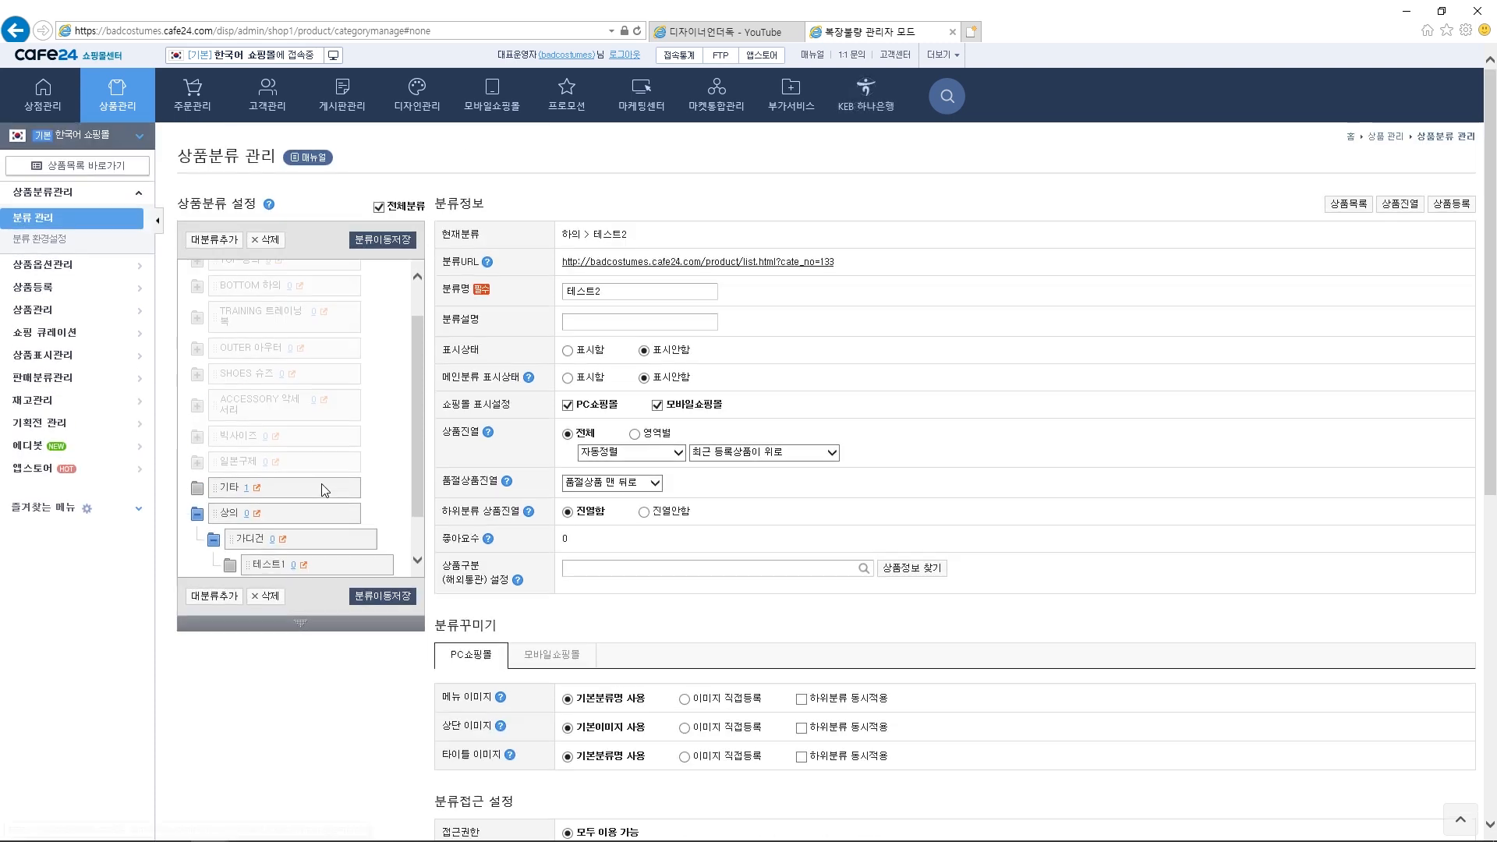
scroll(413, 481, down, 1)
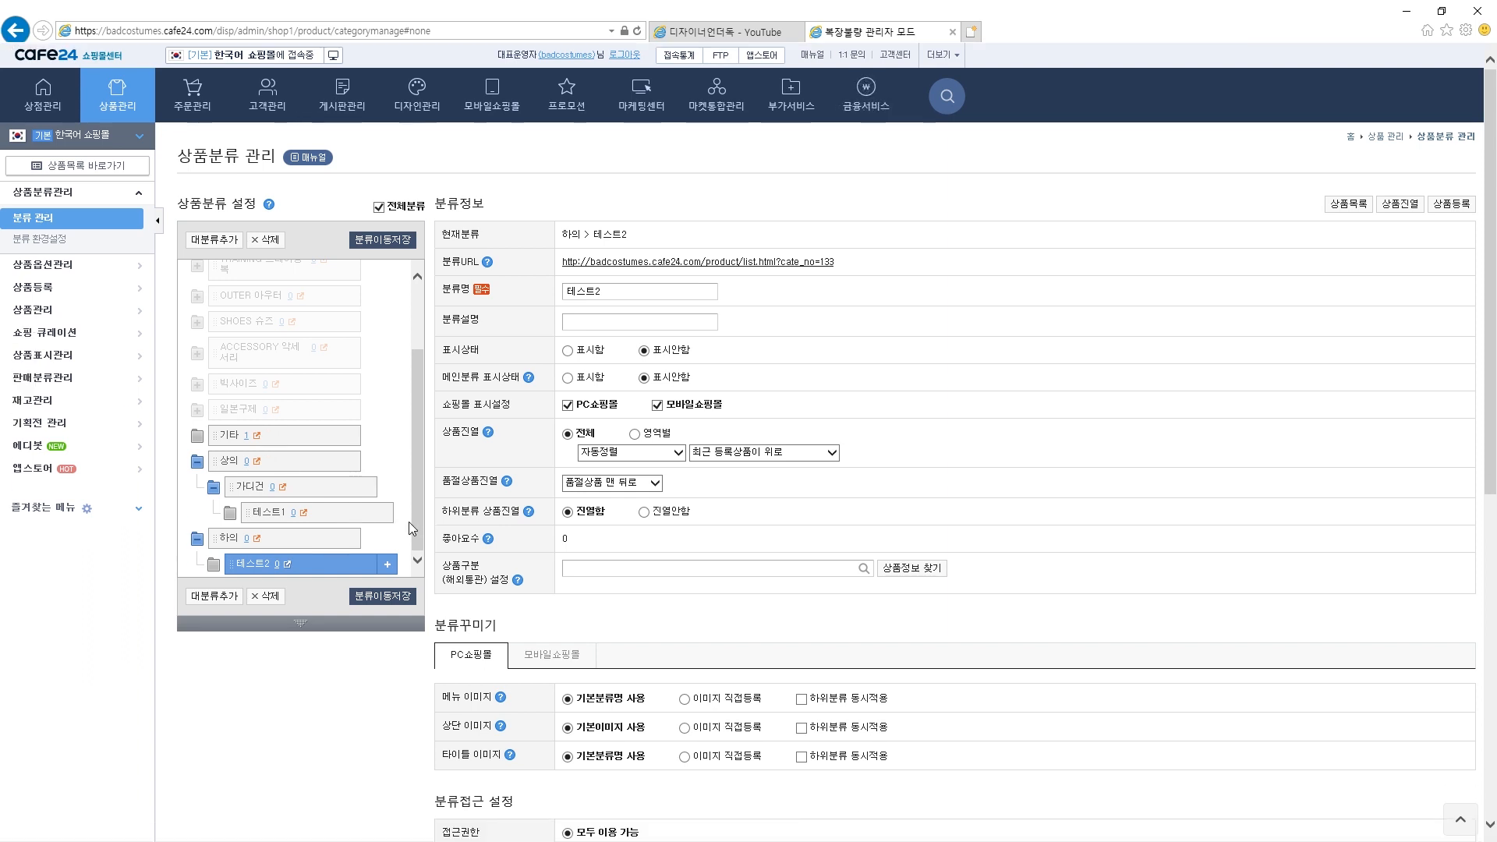
click(269, 512)
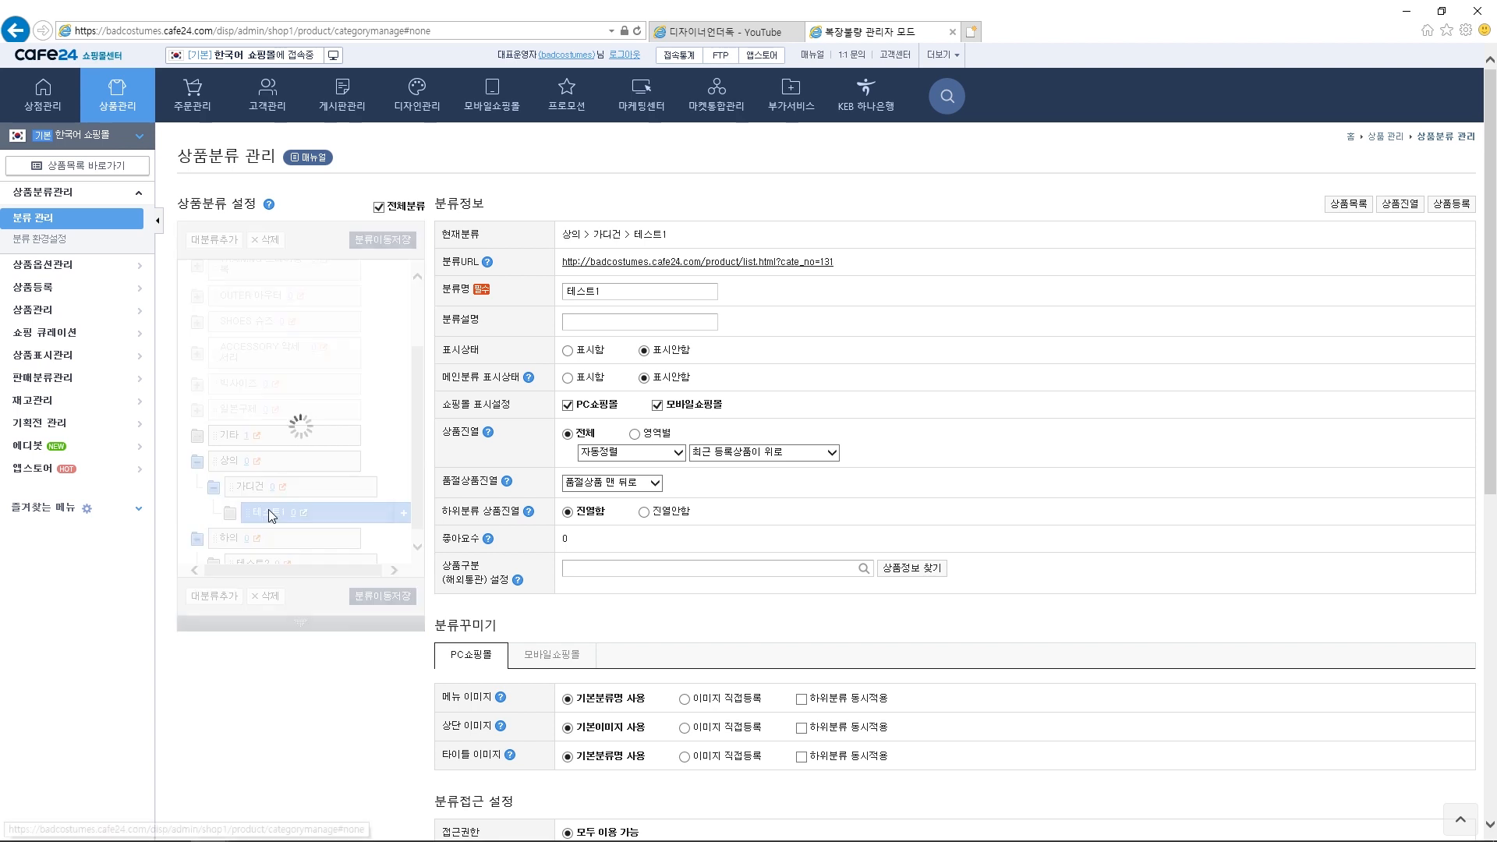
click(270, 598)
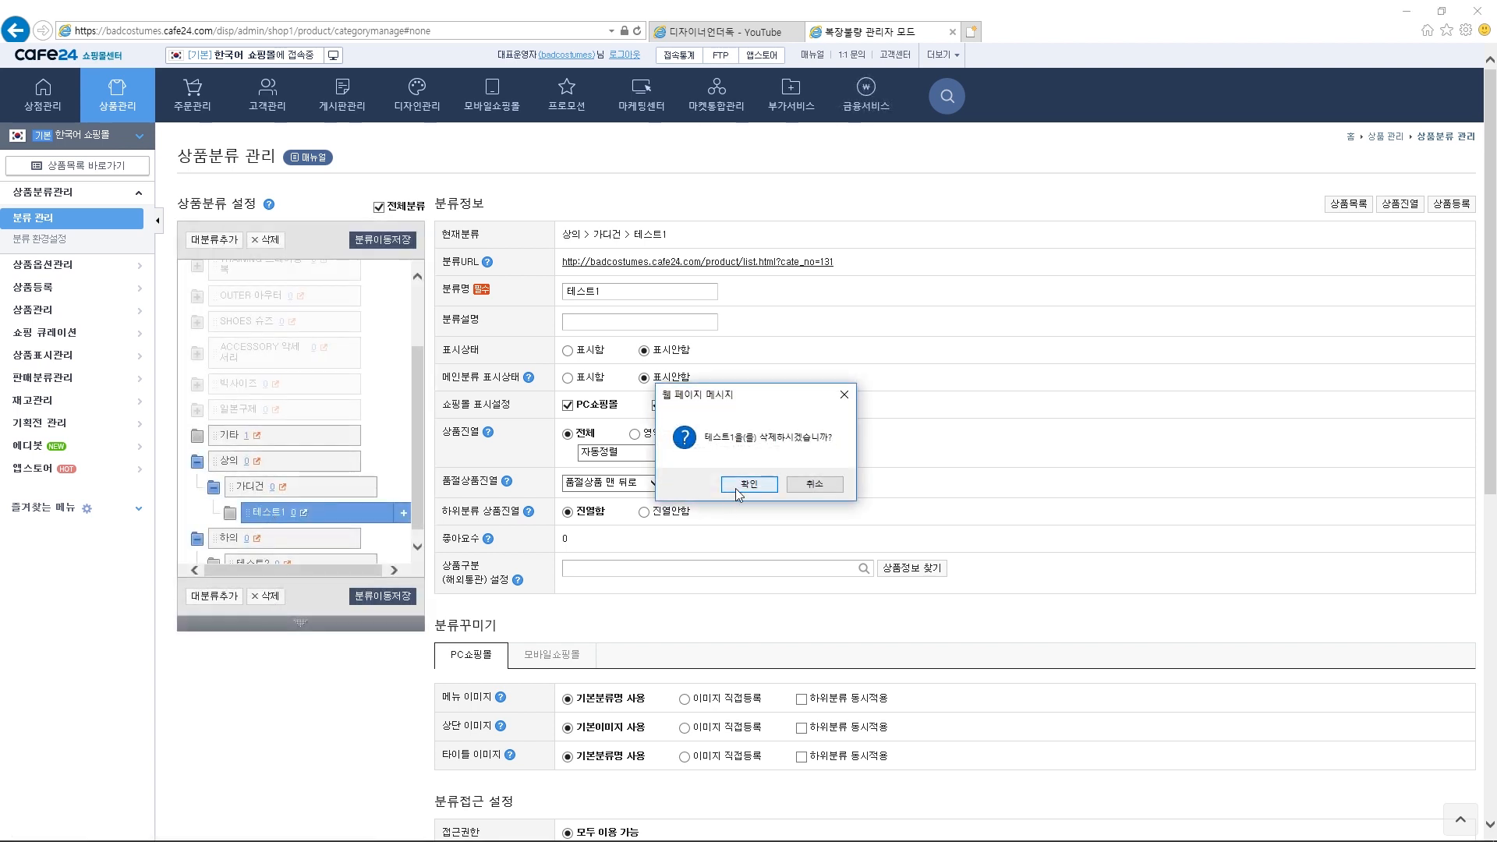
click(735, 488)
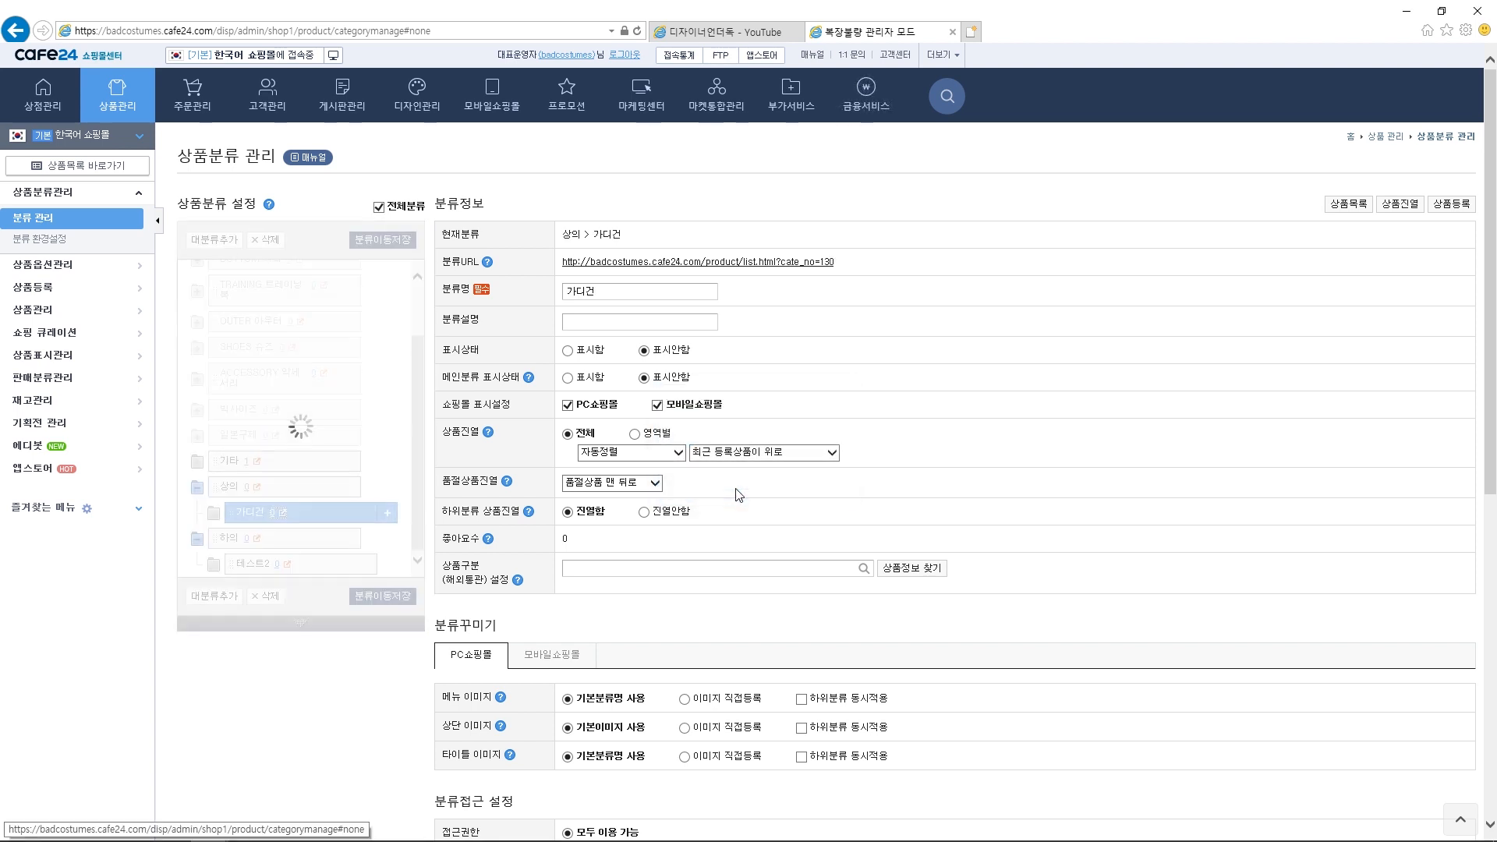
click(295, 567)
click(271, 597)
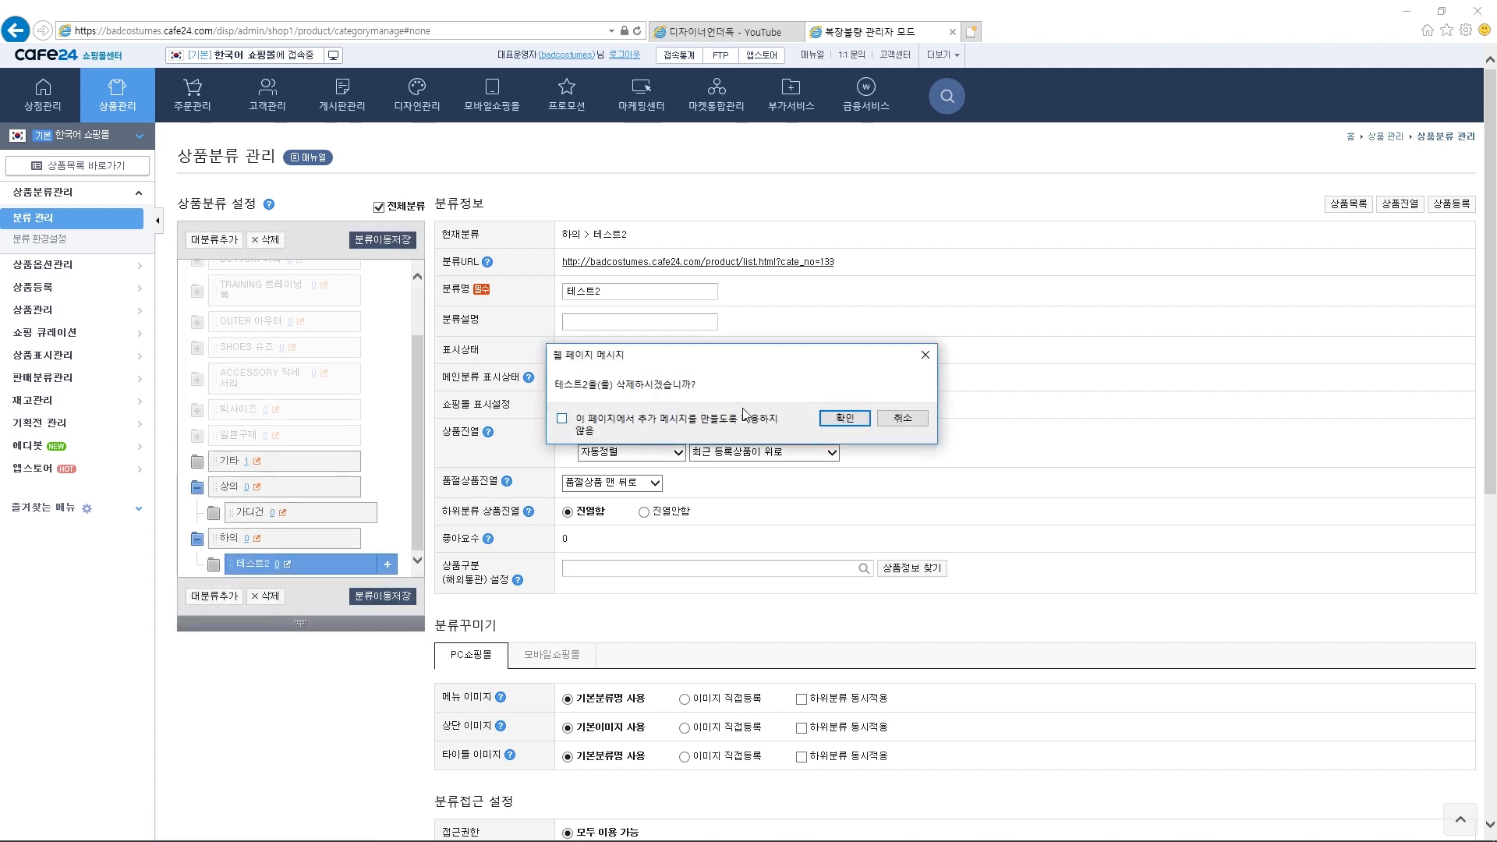
click(843, 419)
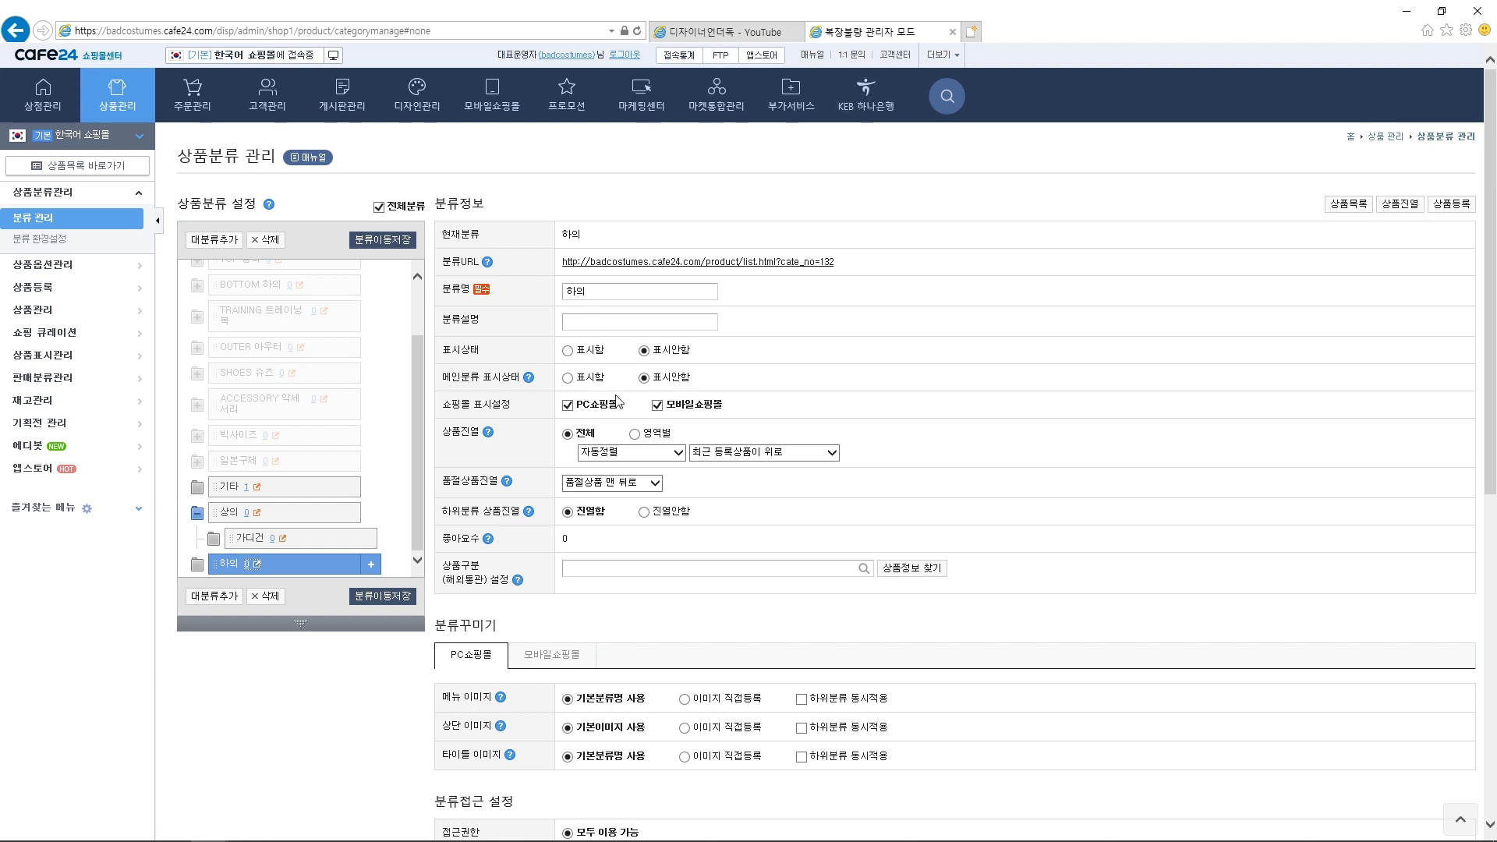
Step: Examine the sorting method and sort order choices in the product display settings of the 하의 category
scroll(796, 442, down, 1)
scroll(796, 441, up, 1)
click(639, 456)
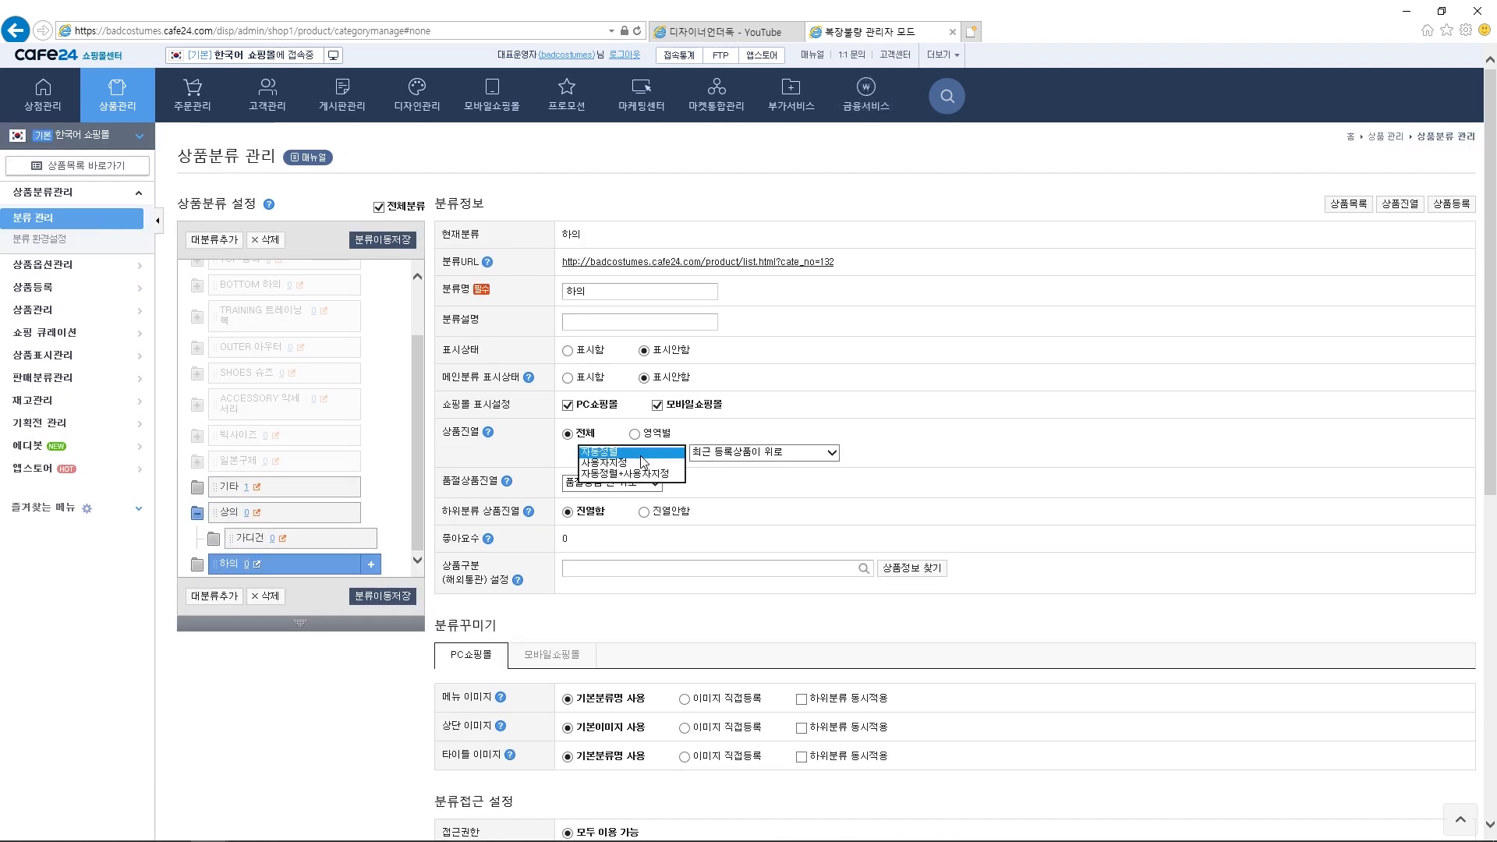
click(741, 458)
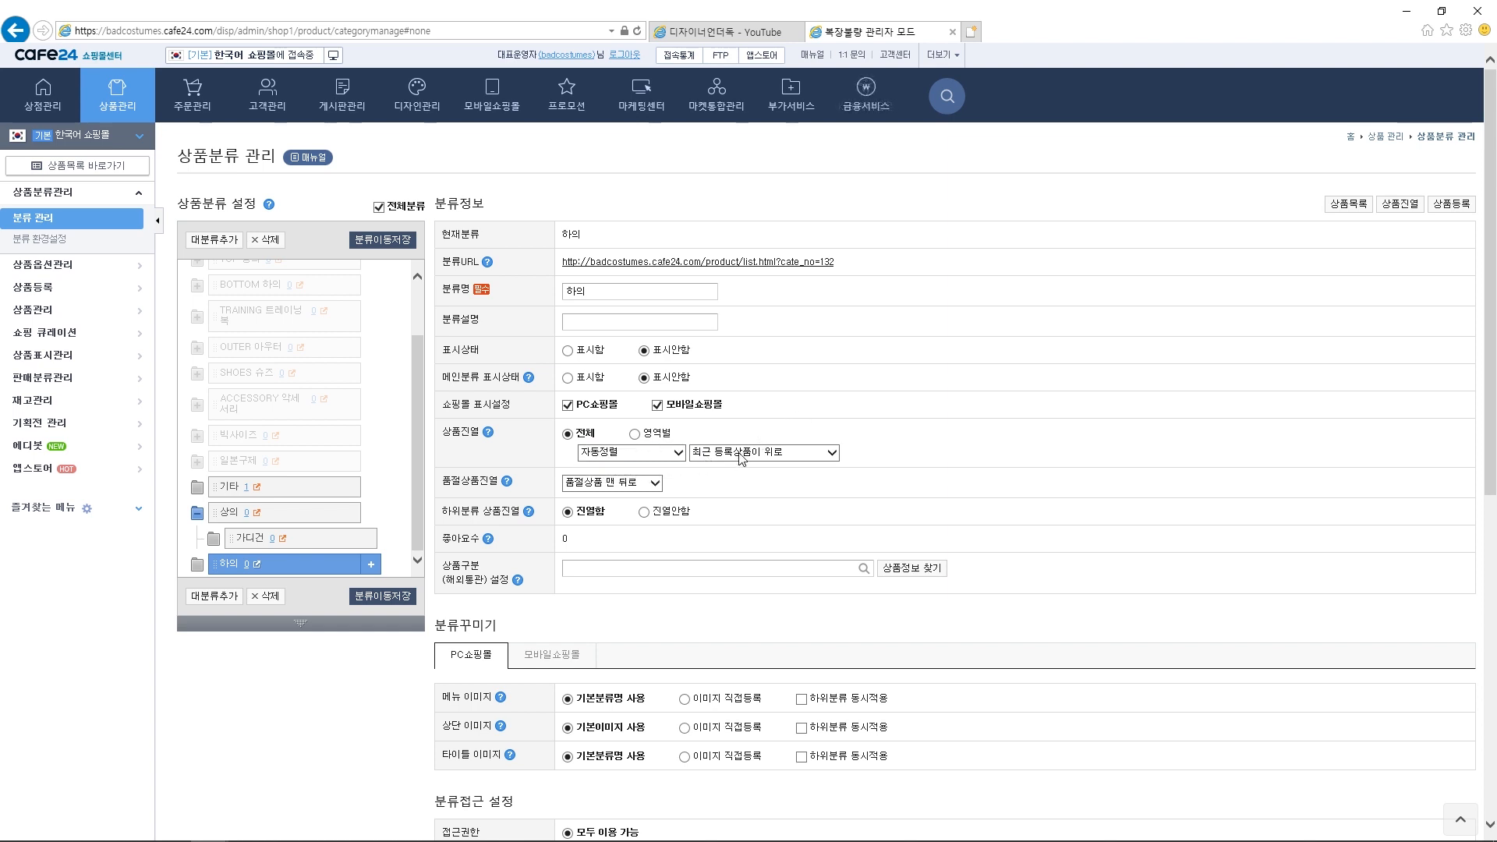
click(742, 452)
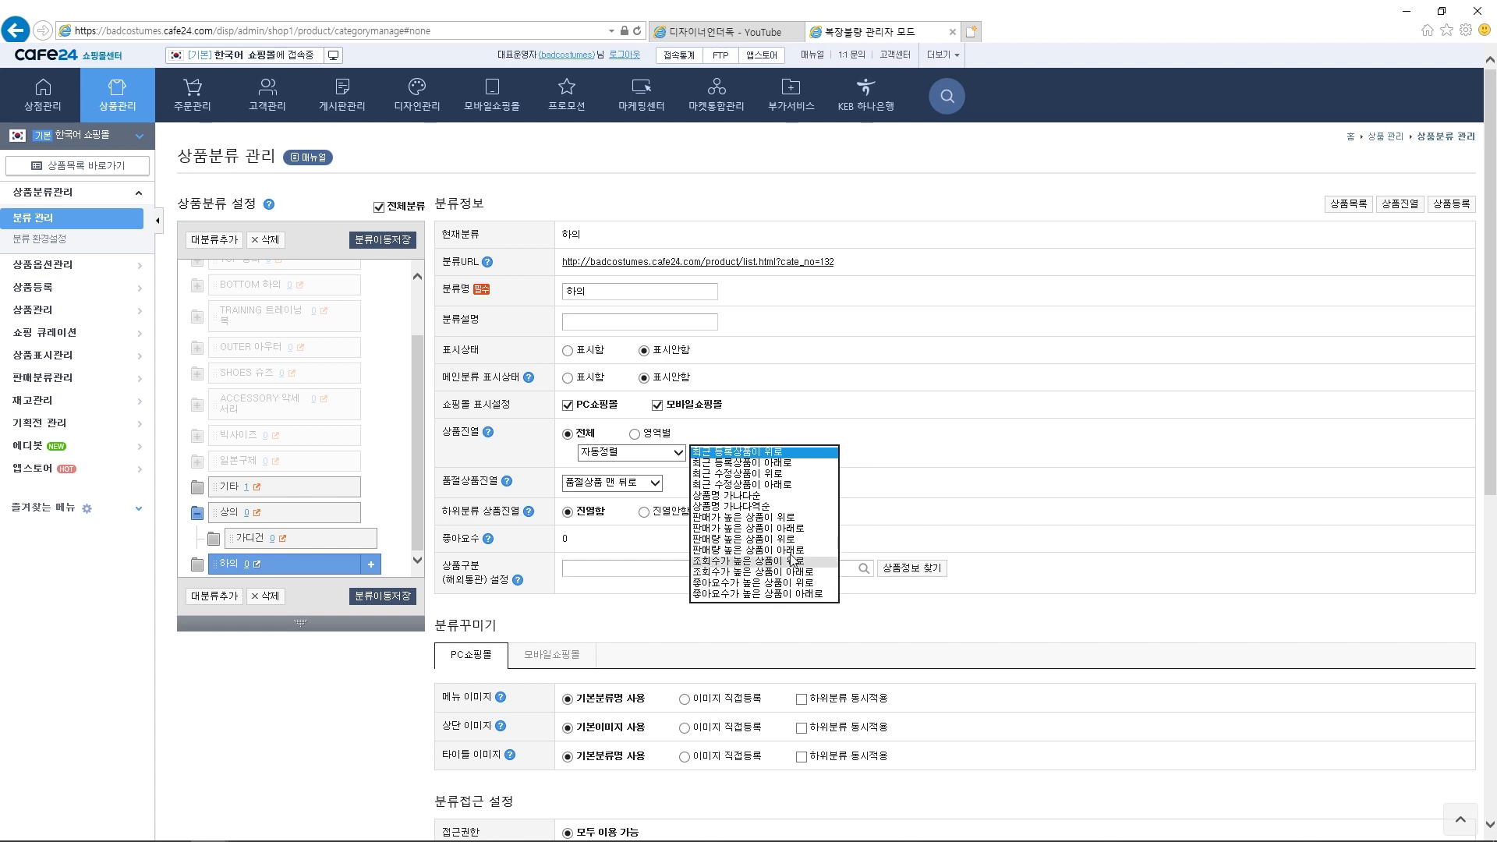
click(768, 431)
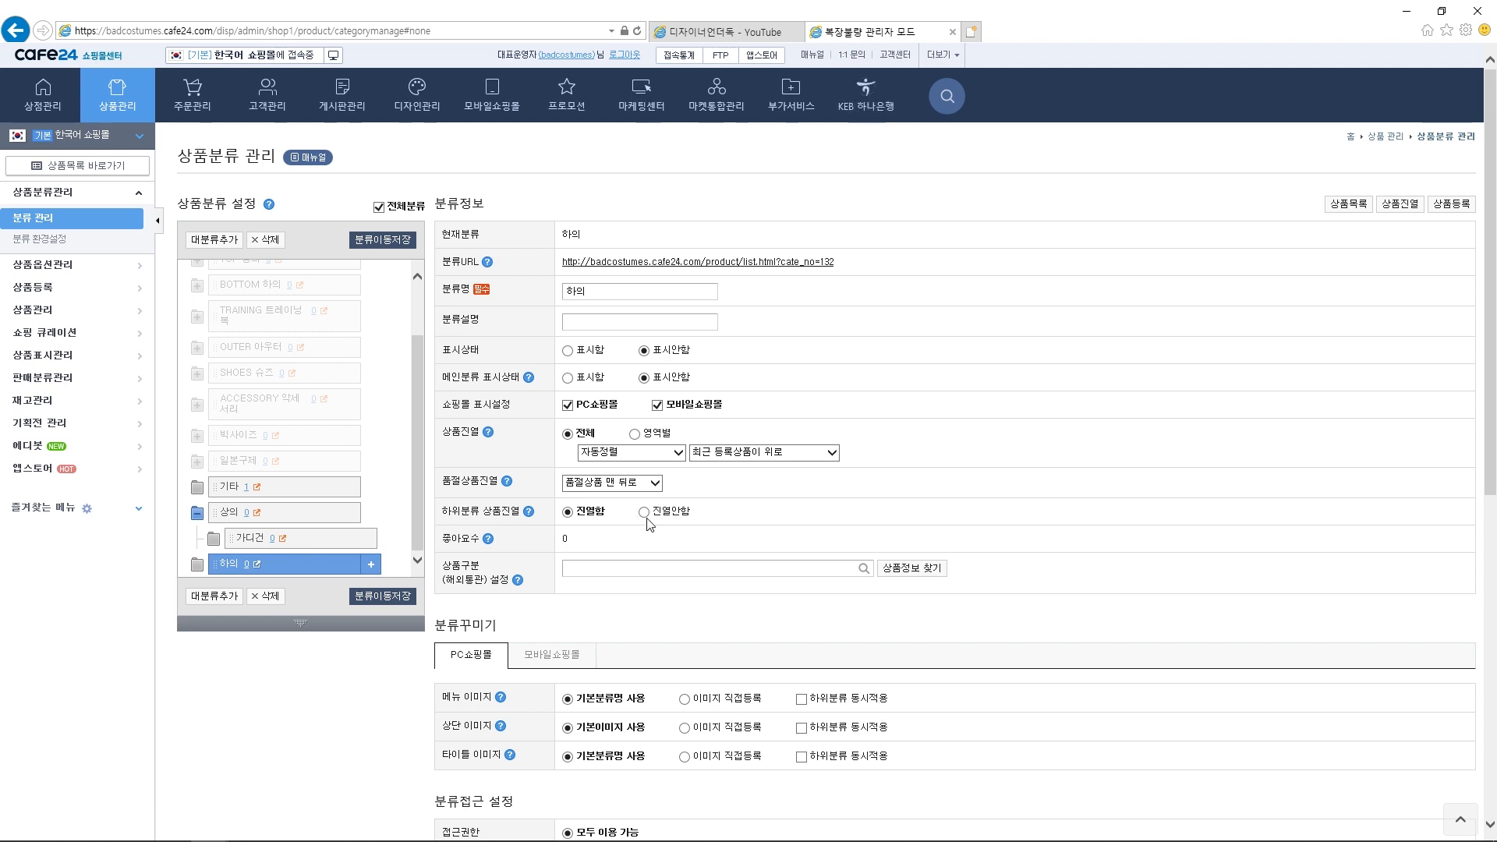
scroll(646, 523, down, 5)
scroll(646, 523, up, 5)
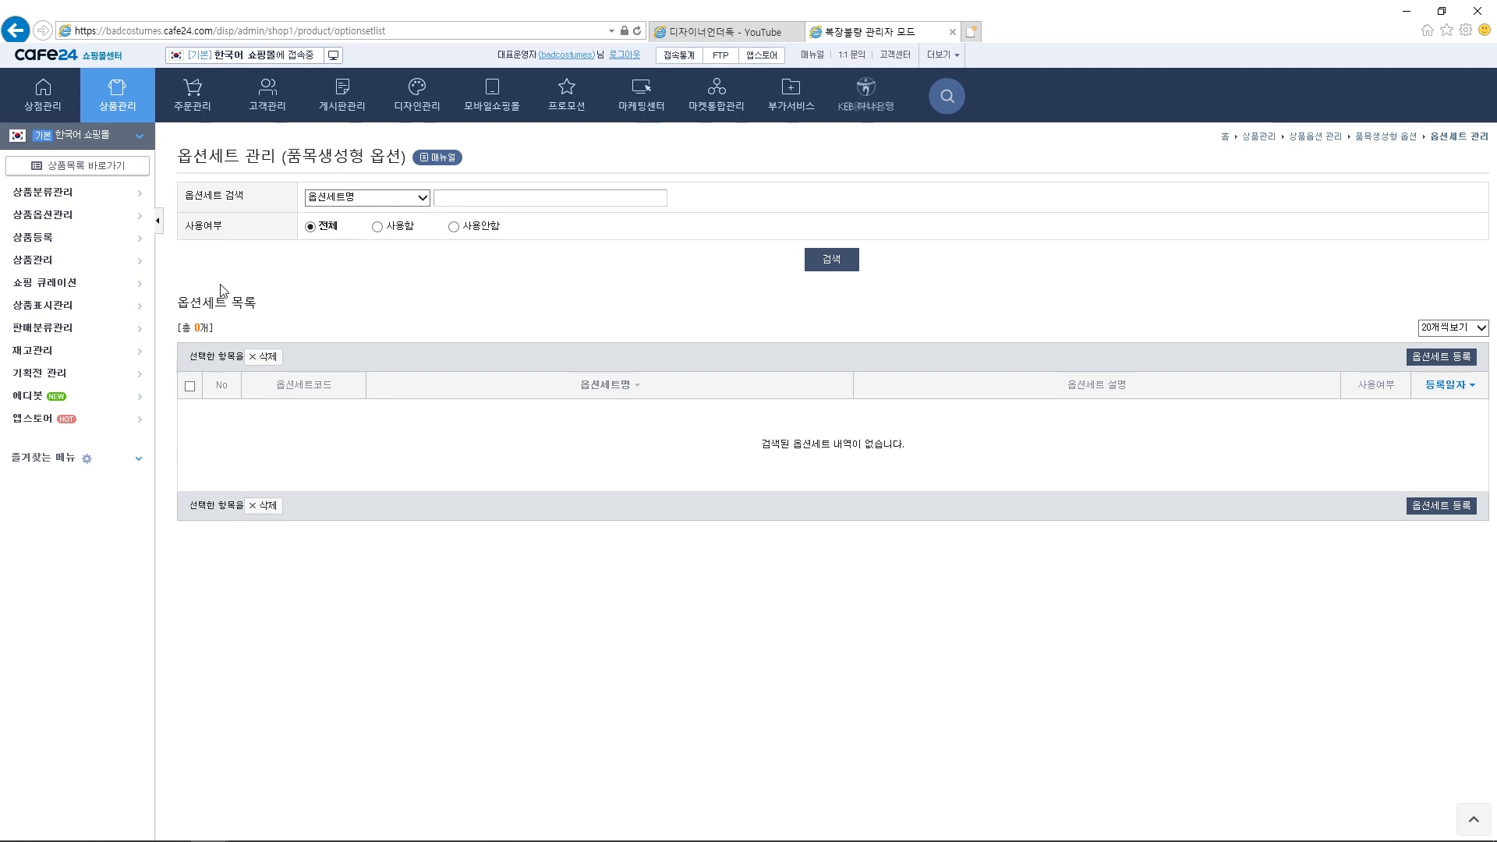
Step: Open the simple product registration form (간단 등록) and set the product name to 가을 남성 가디건
click(49, 245)
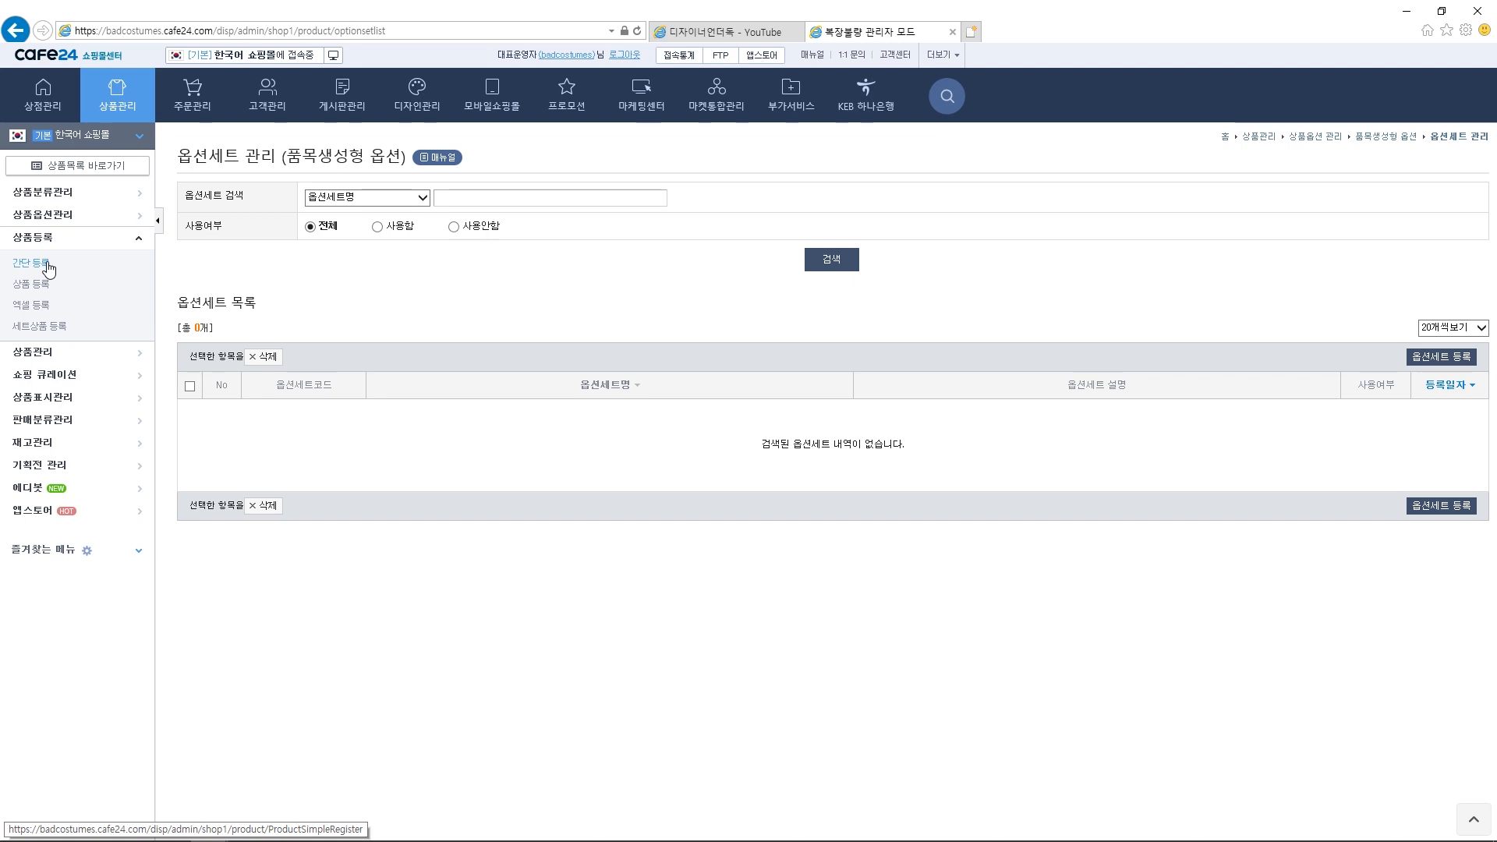
click(48, 269)
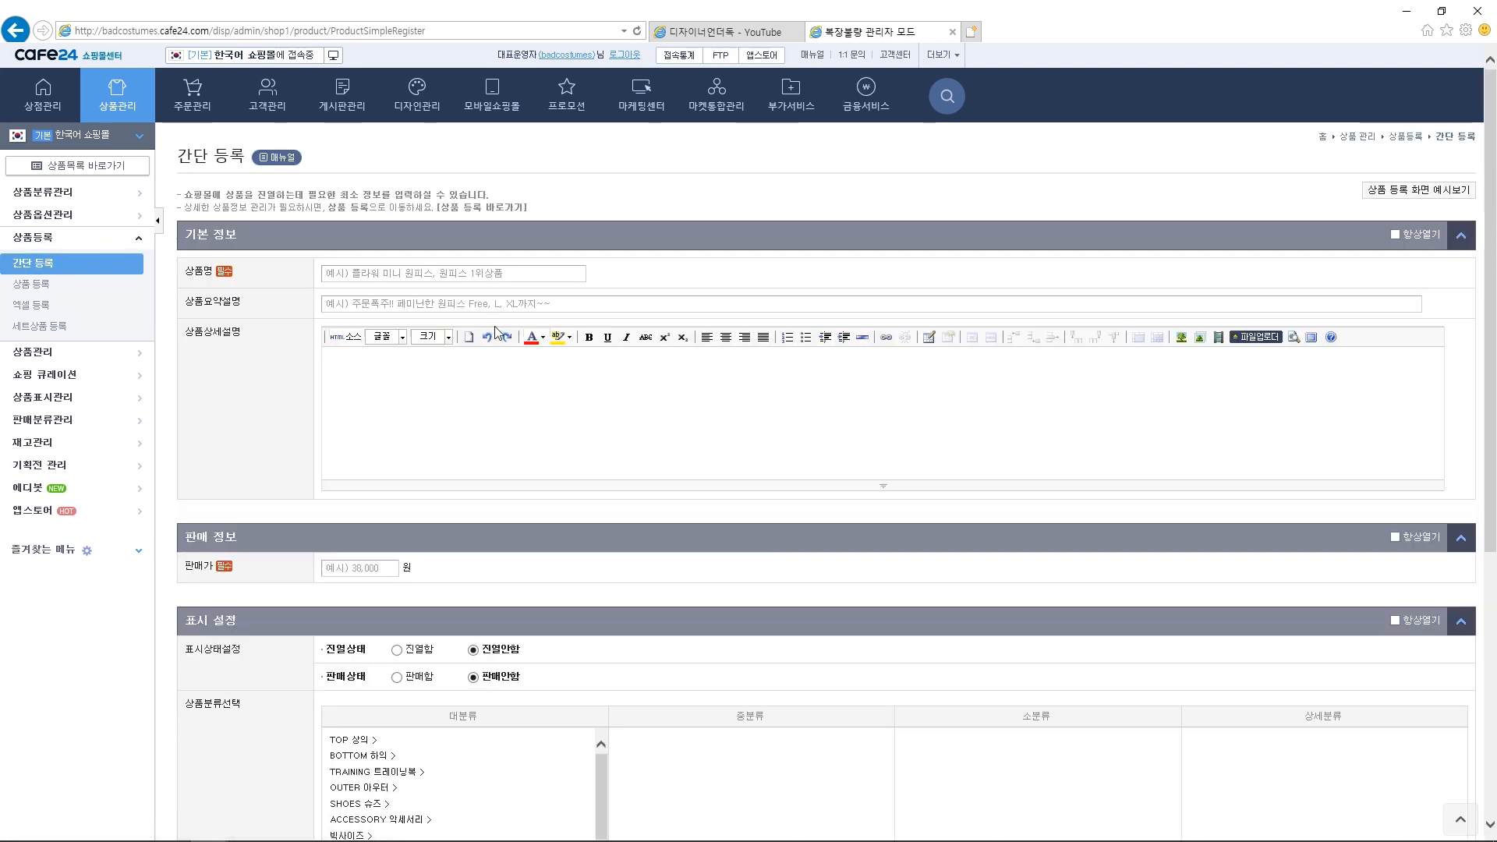
click(400, 273)
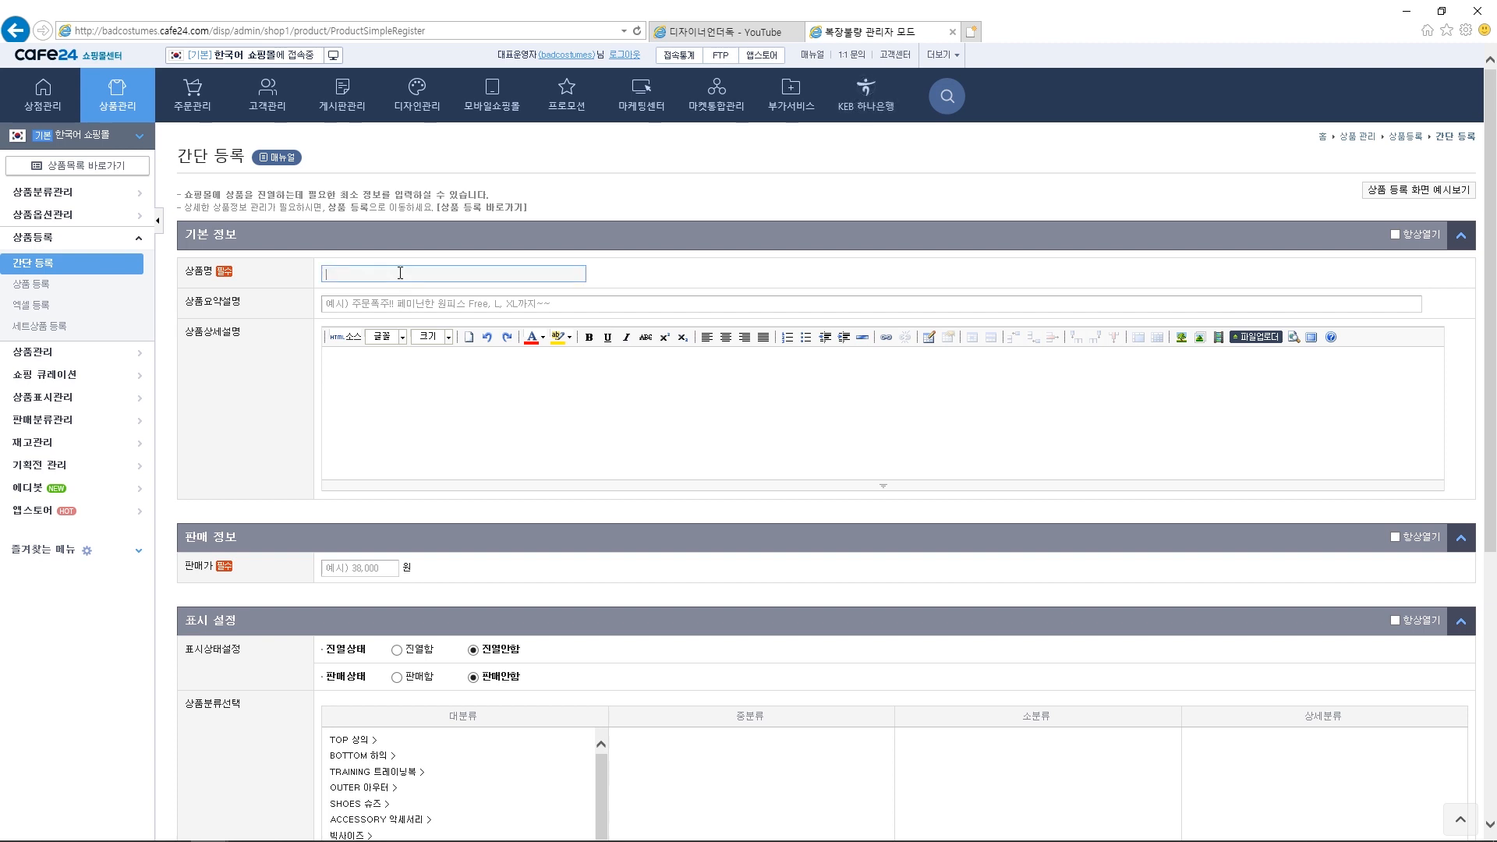
text(개)
key(BackSpace)
key(BackSpace)
key(BackSpace)
text(가으)
text( 남성 )
text(가디건)
click(312, 396)
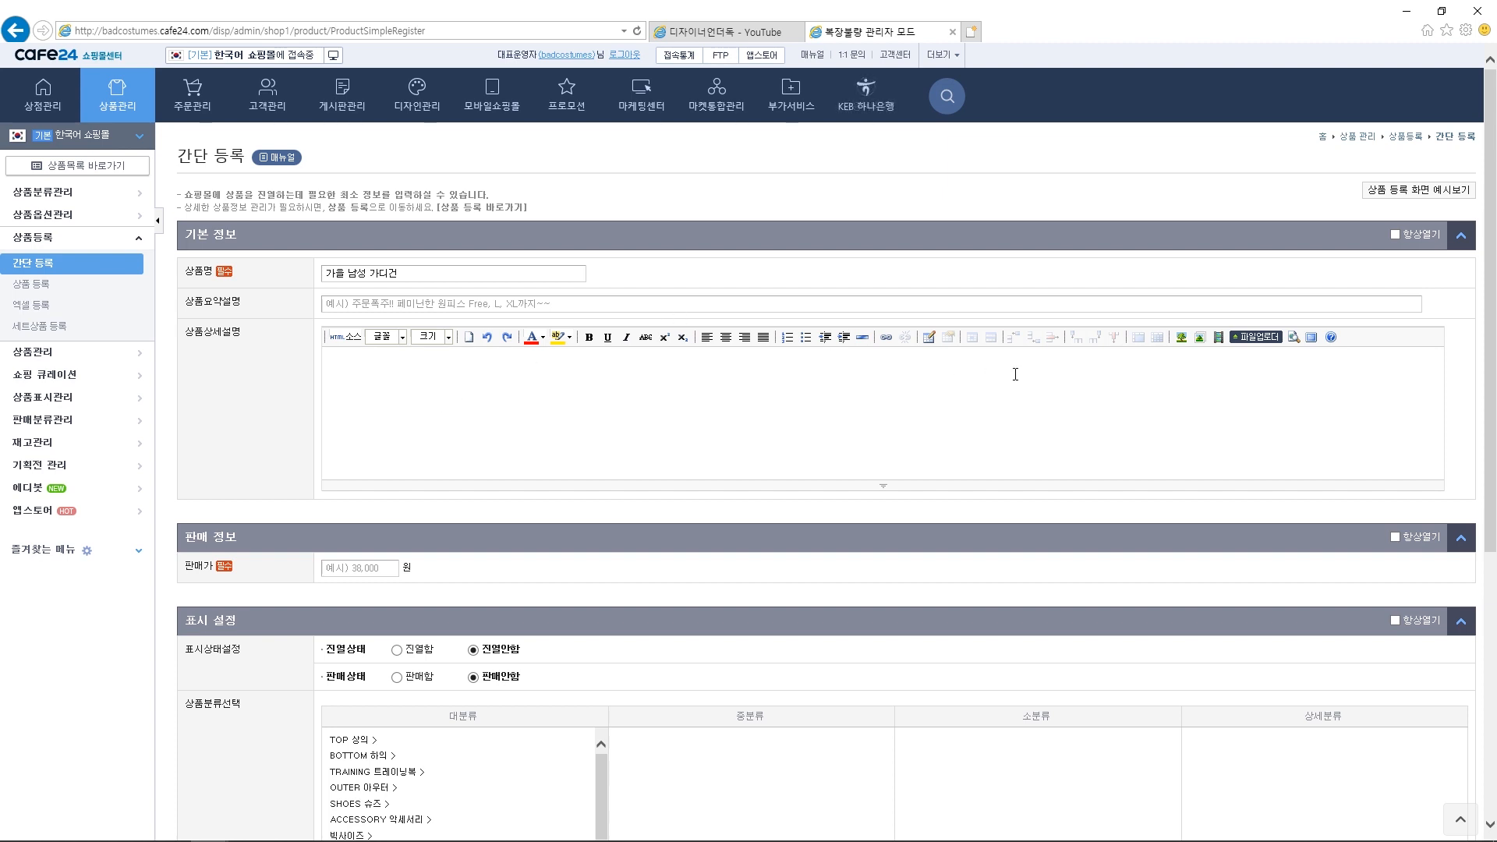
Step: Try the multiple-image insertion and the sample text 아아아아아 in the product's detailed description, discarding both
click(1200, 338)
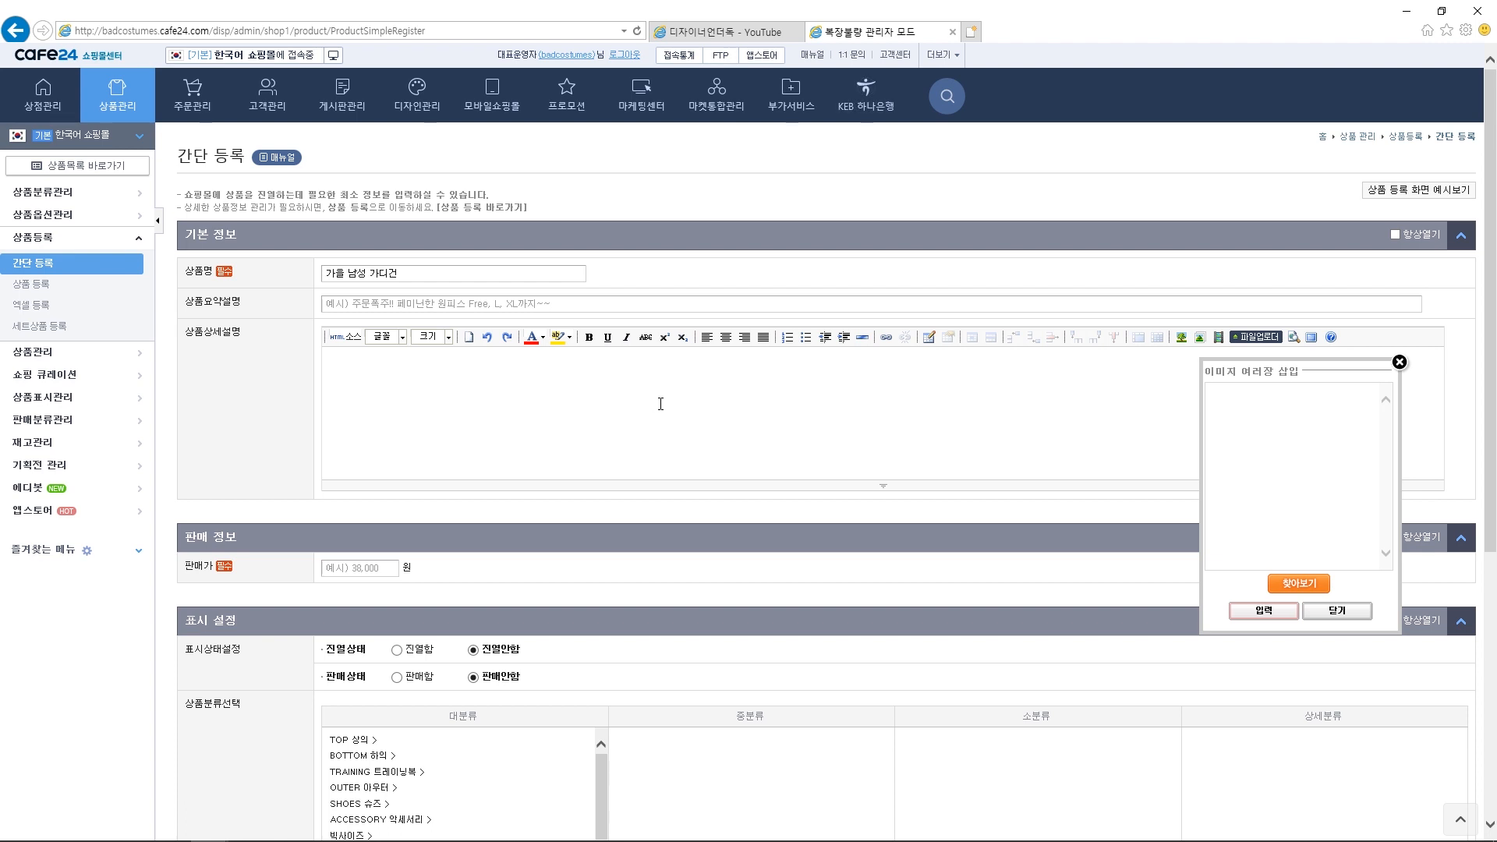
click(1400, 364)
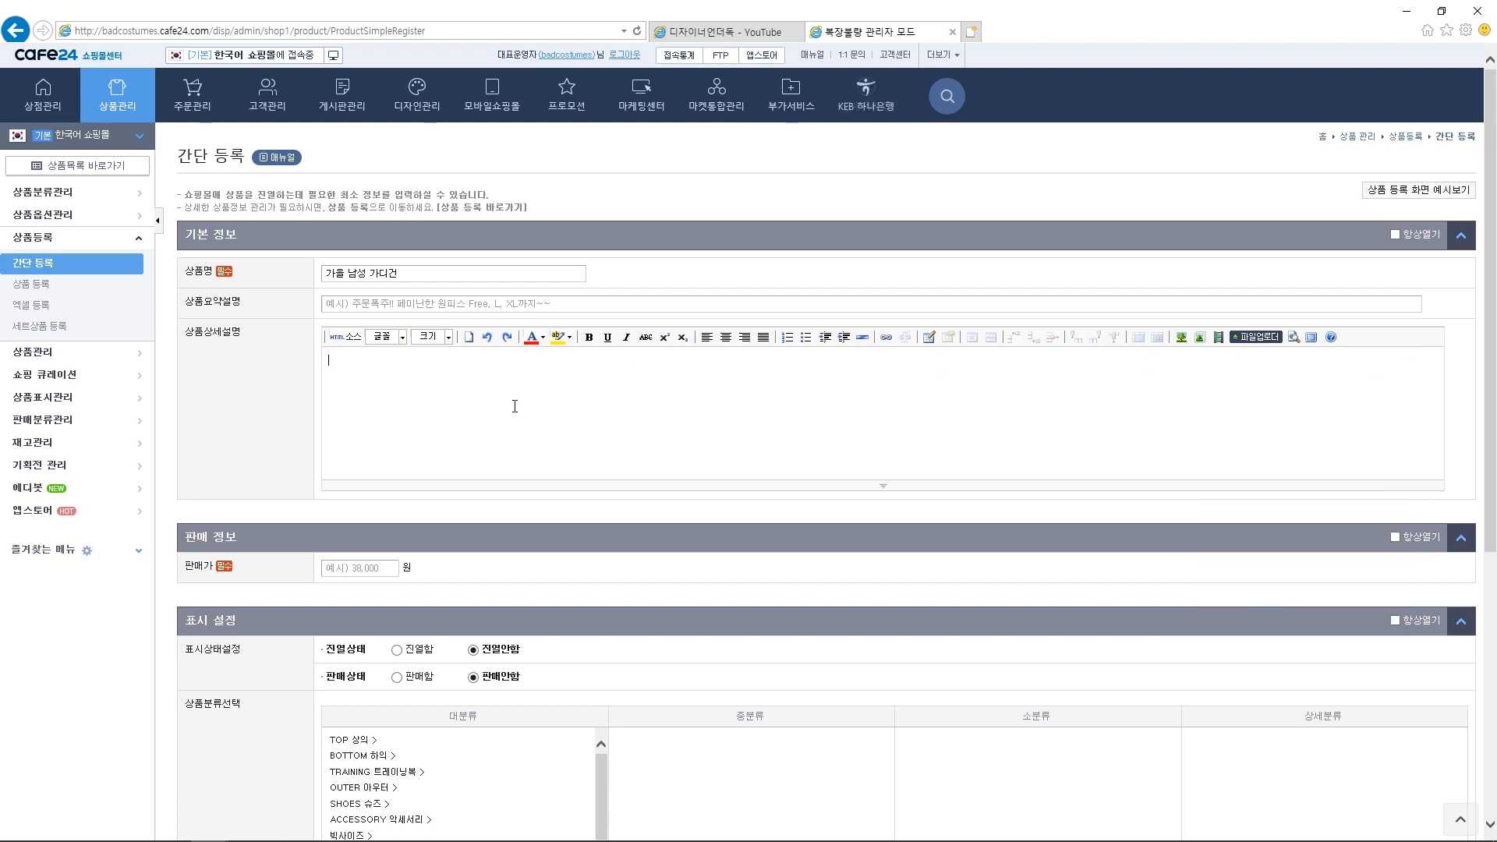
text(아아아아아)
key(ctrl+a)
key(BackSpace)
Step: Set the product's selling price (판매가) to 10000 won
scroll(290, 460, down, 2)
click(364, 447)
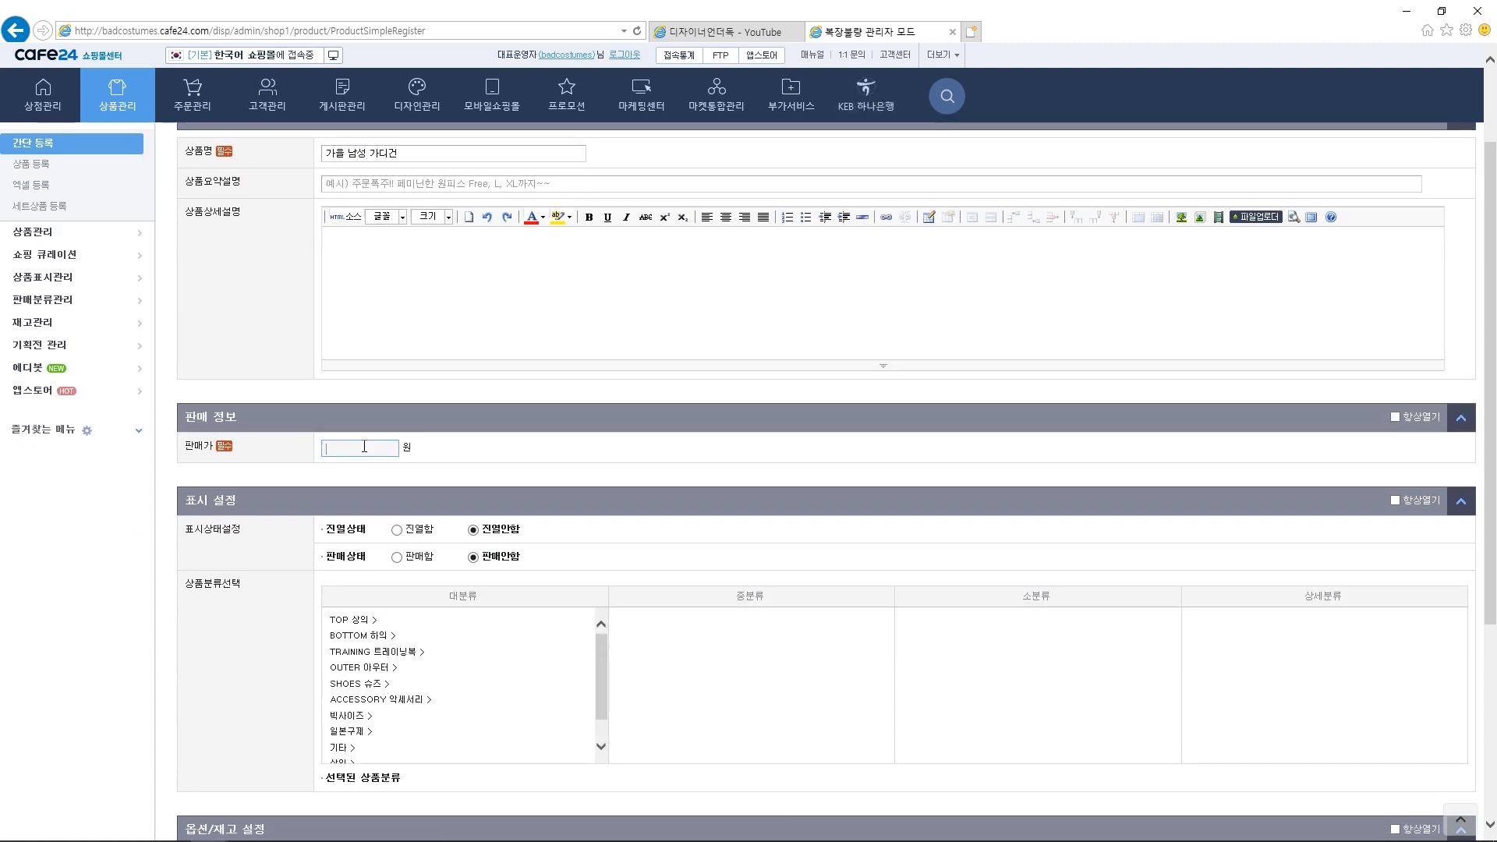
text(0)
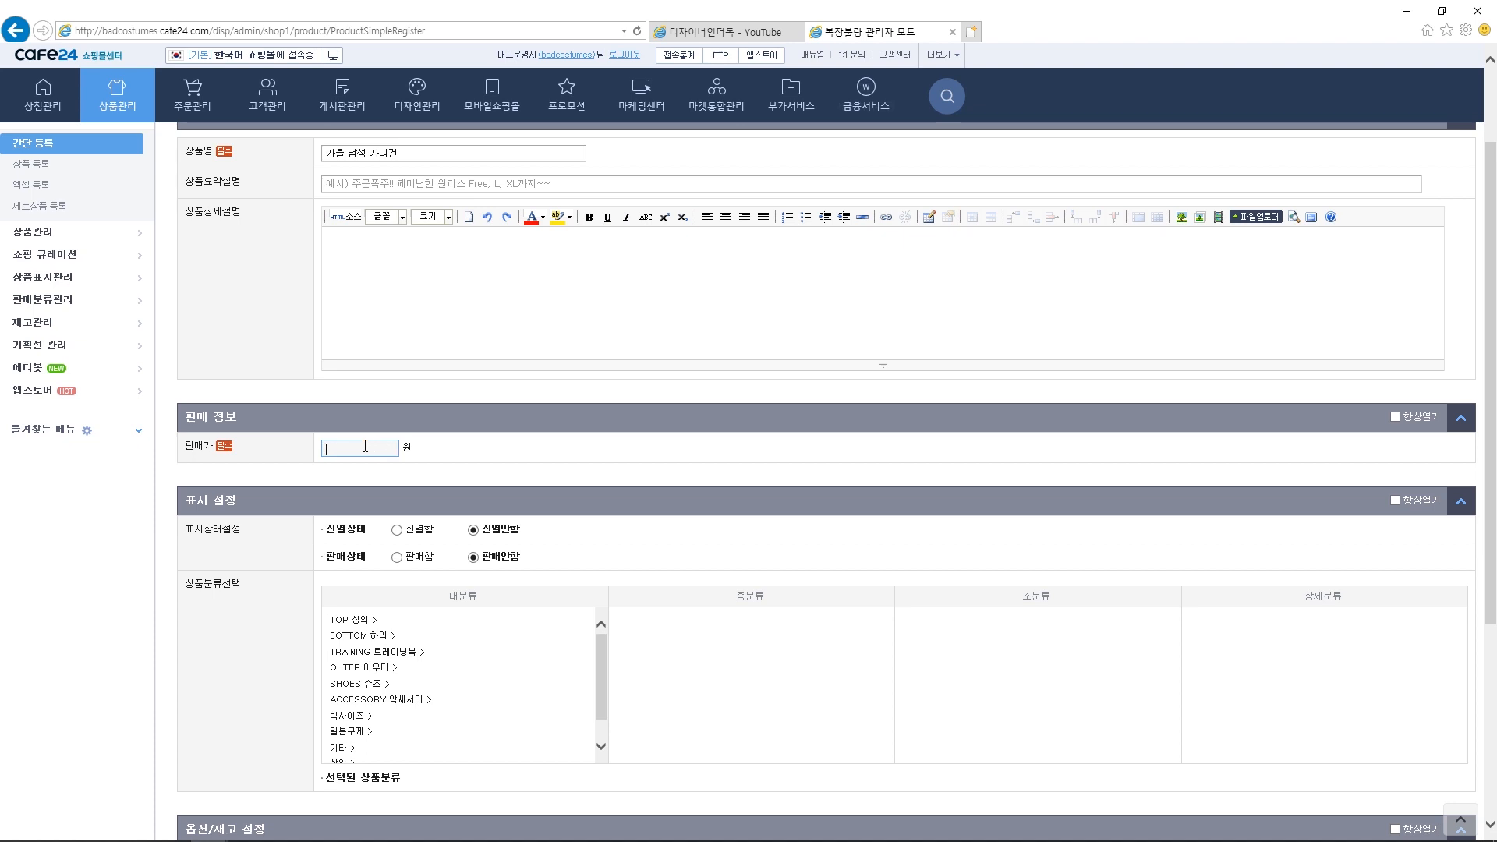
text(10000)
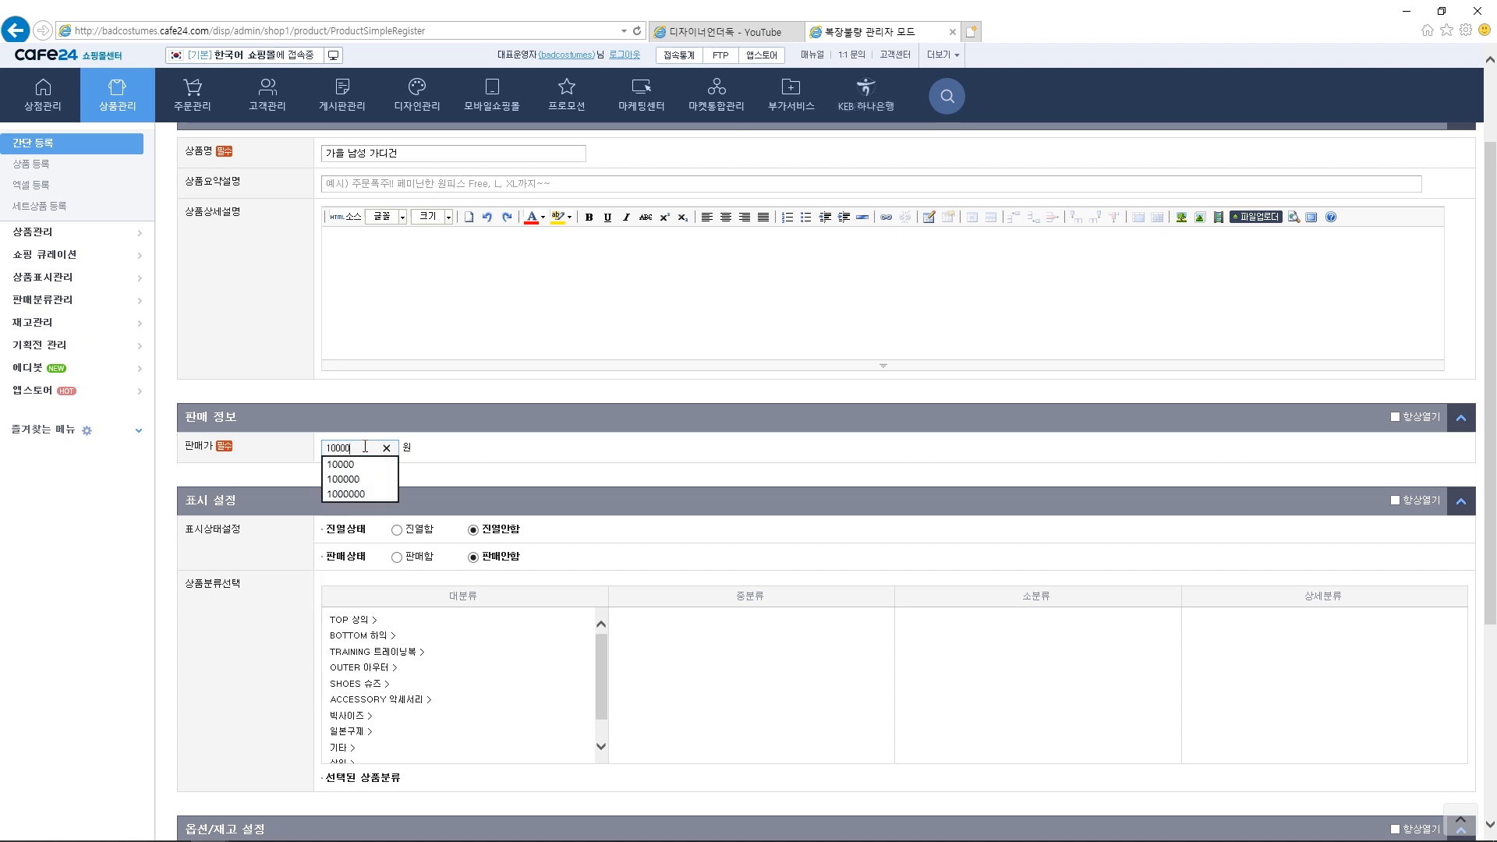
click(479, 460)
Step: Set the product's display status to 진열함 and its sale status to 판매함
scroll(491, 475, down, 2)
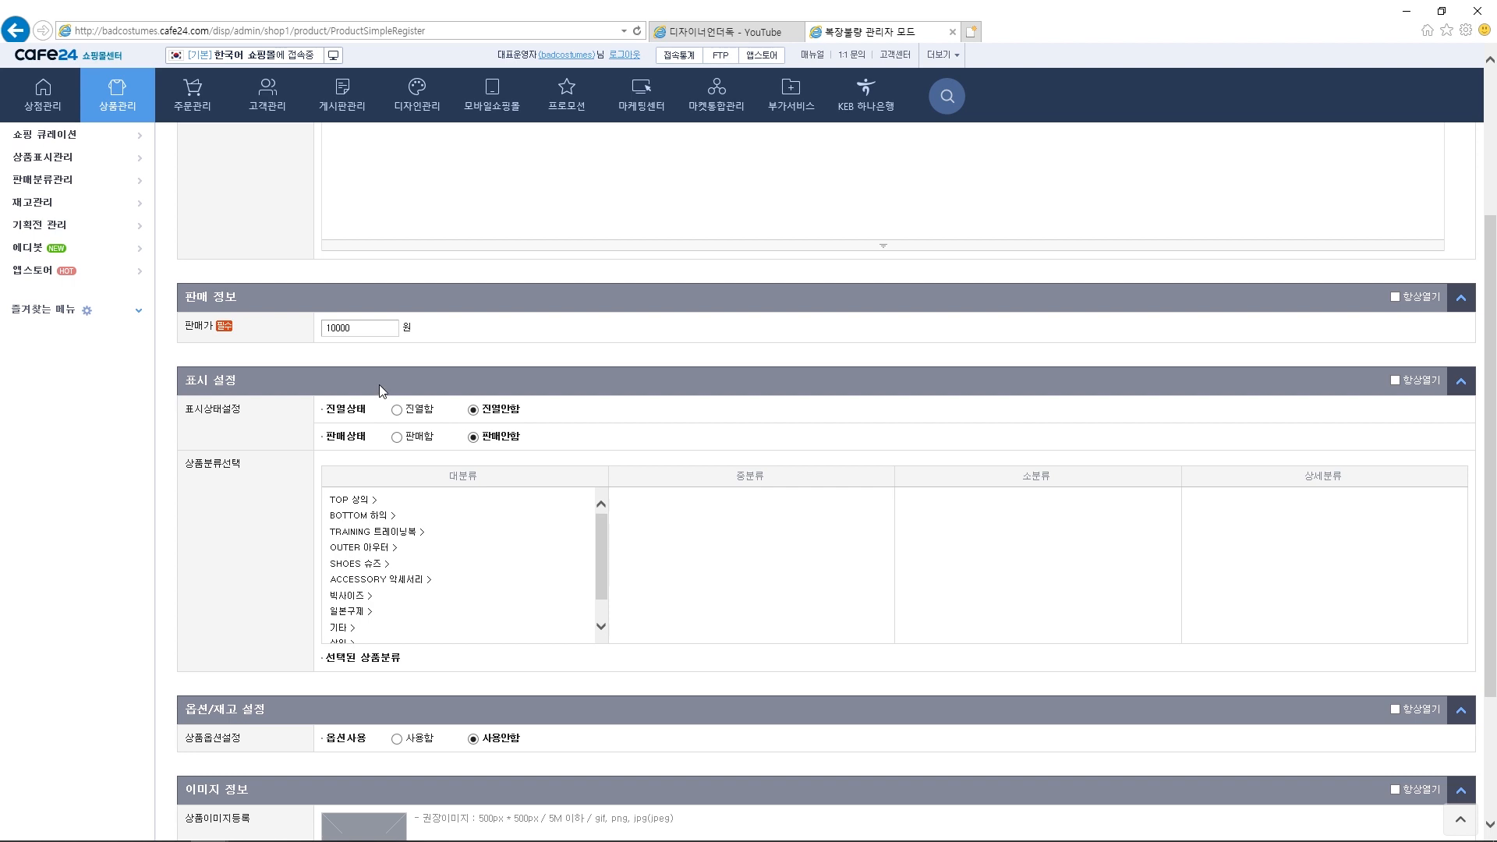
click(397, 410)
click(399, 440)
Step: Assign the product to the category 상의 > 가디건
scroll(550, 428, down, 2)
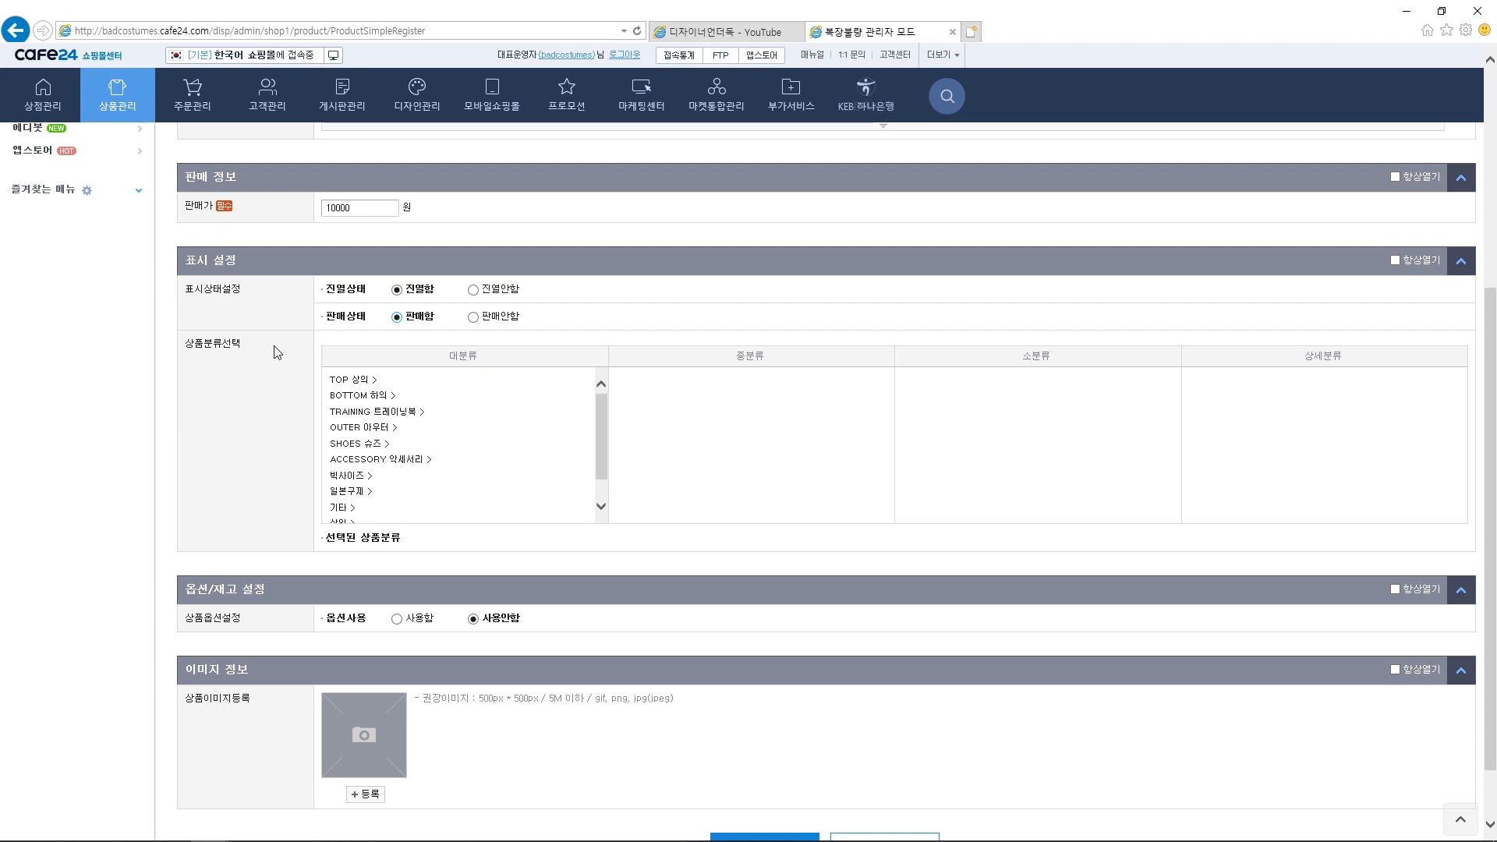
drag(603, 405, 602, 436)
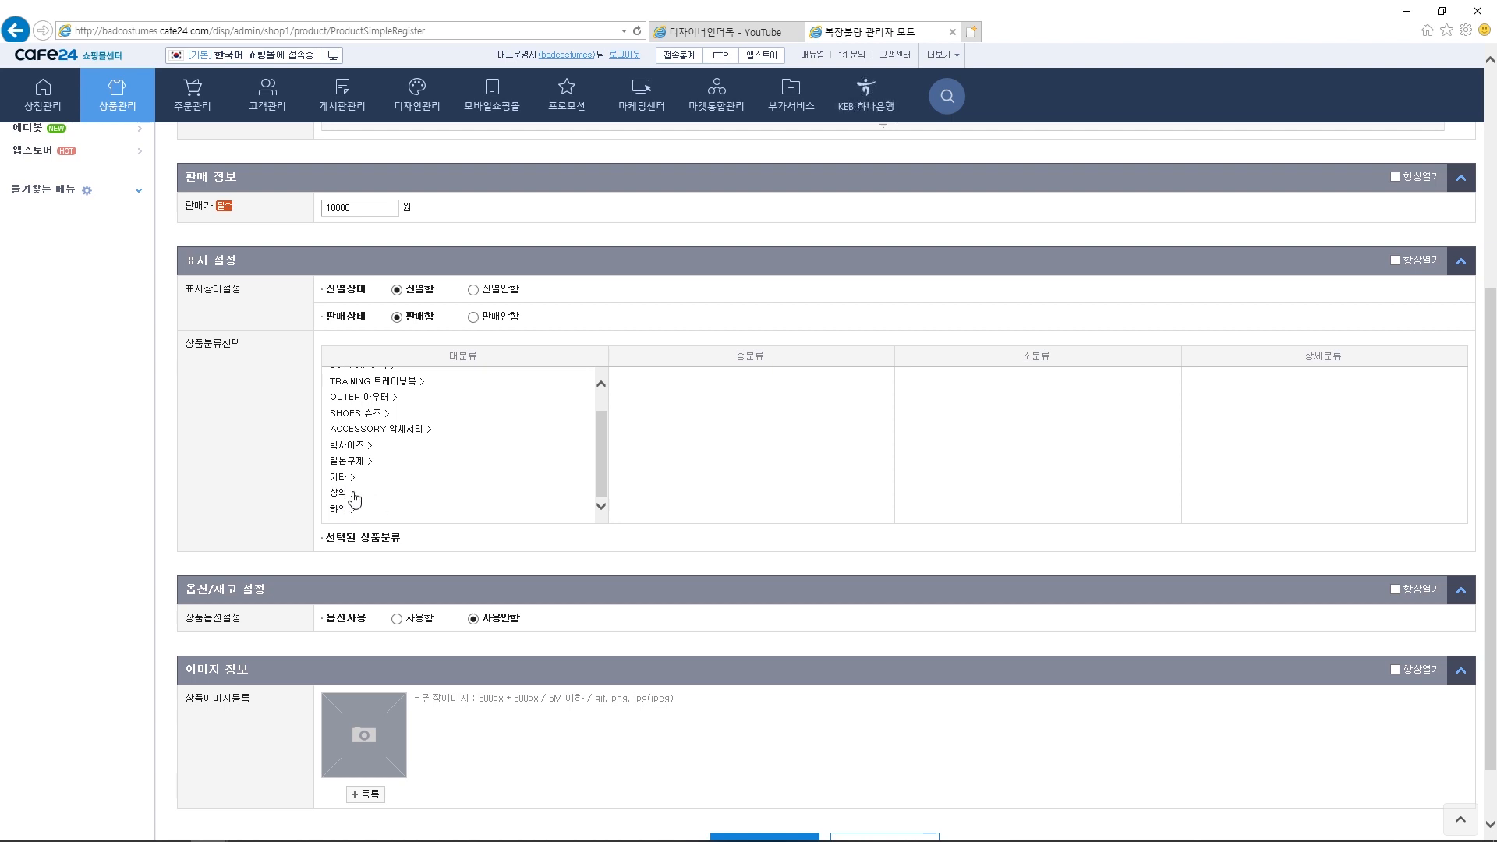
click(353, 494)
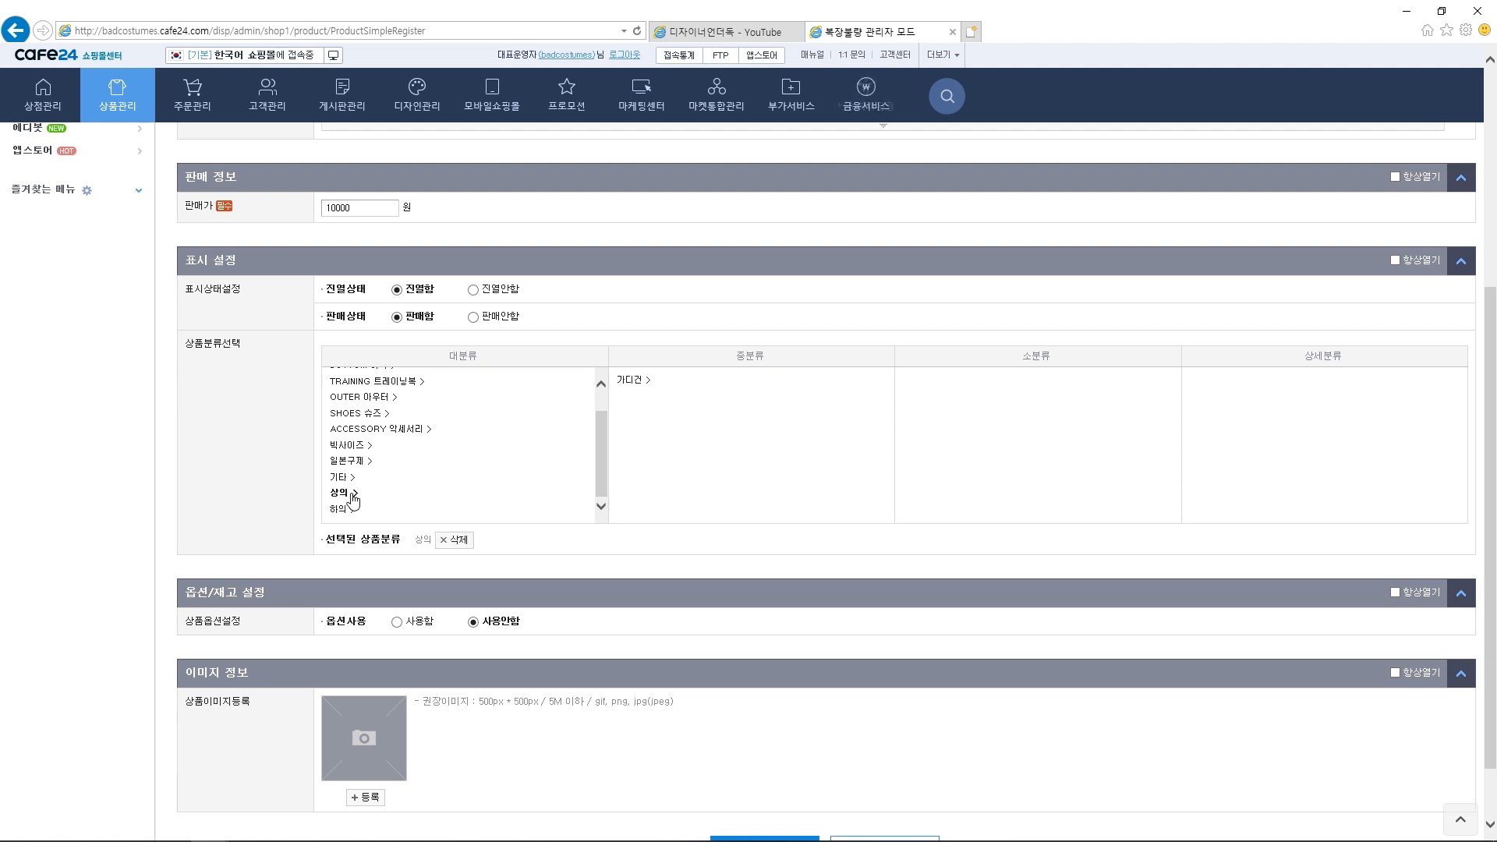
click(633, 382)
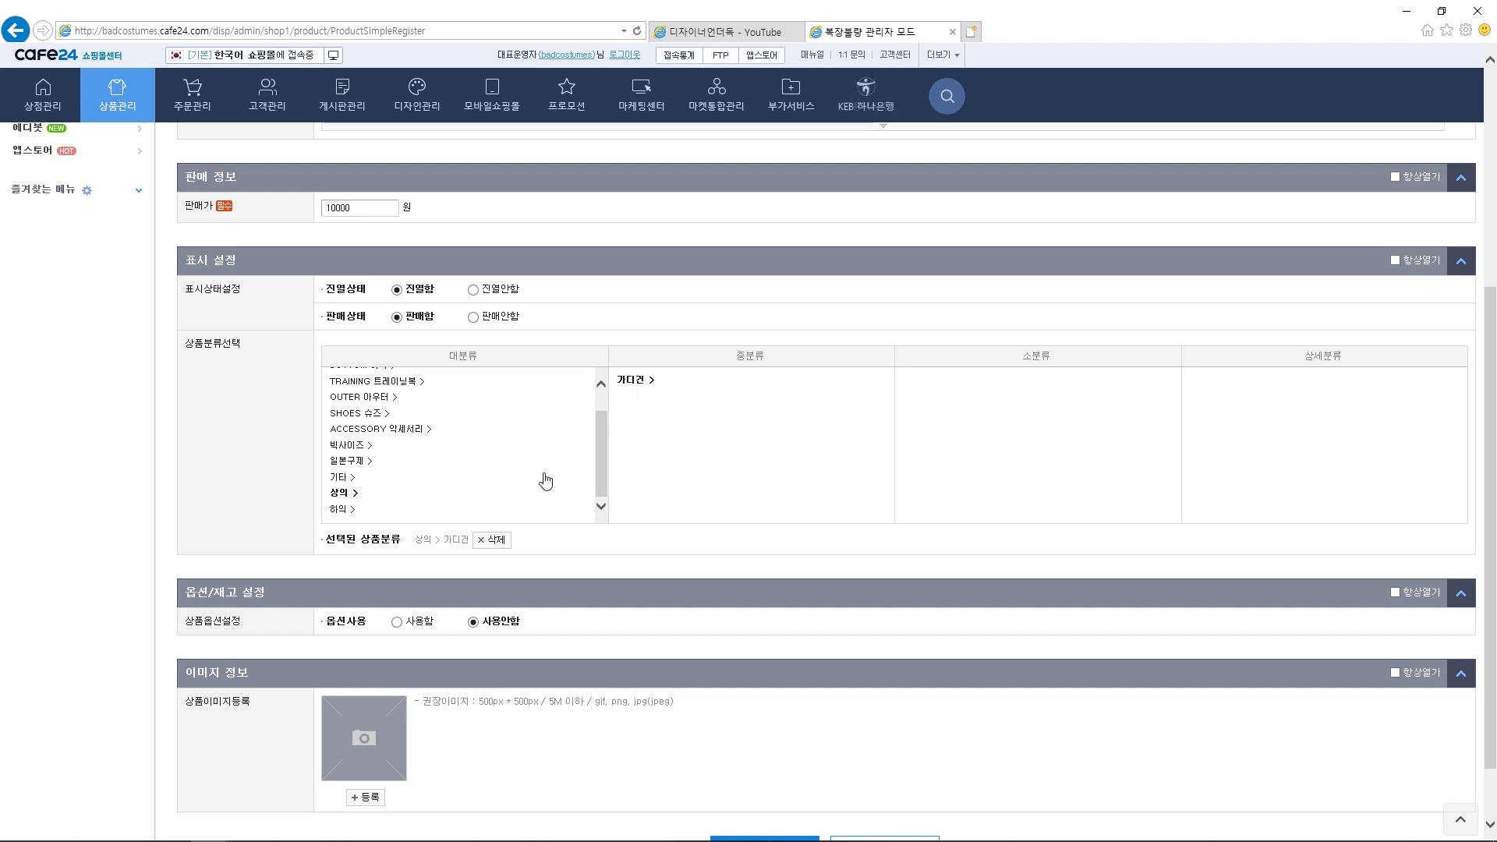
Step: Switch the product's selected category to 하의 and look through the top-level category list
click(345, 514)
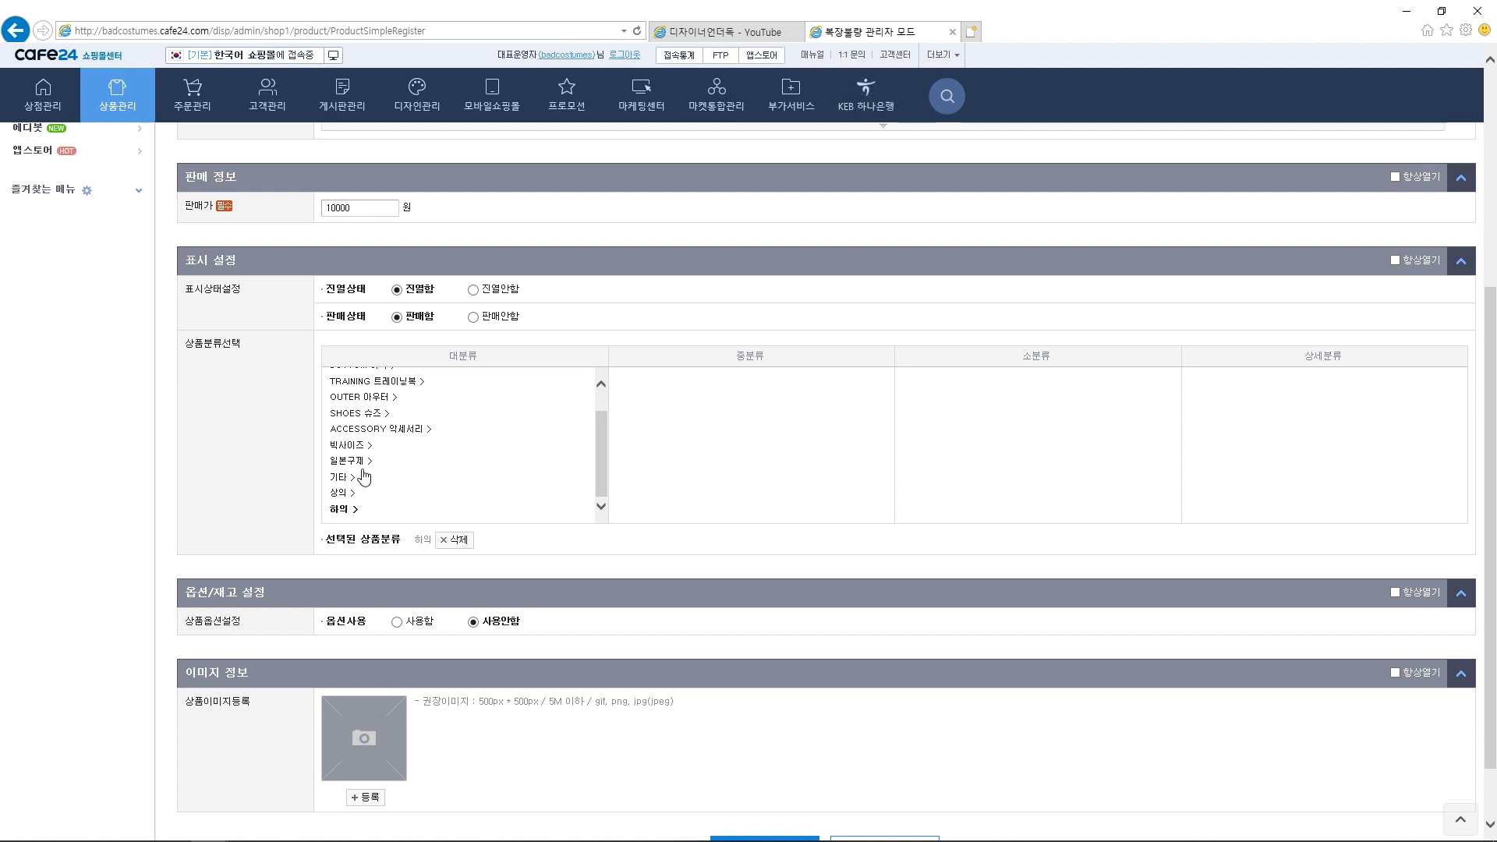
drag(602, 465, 601, 423)
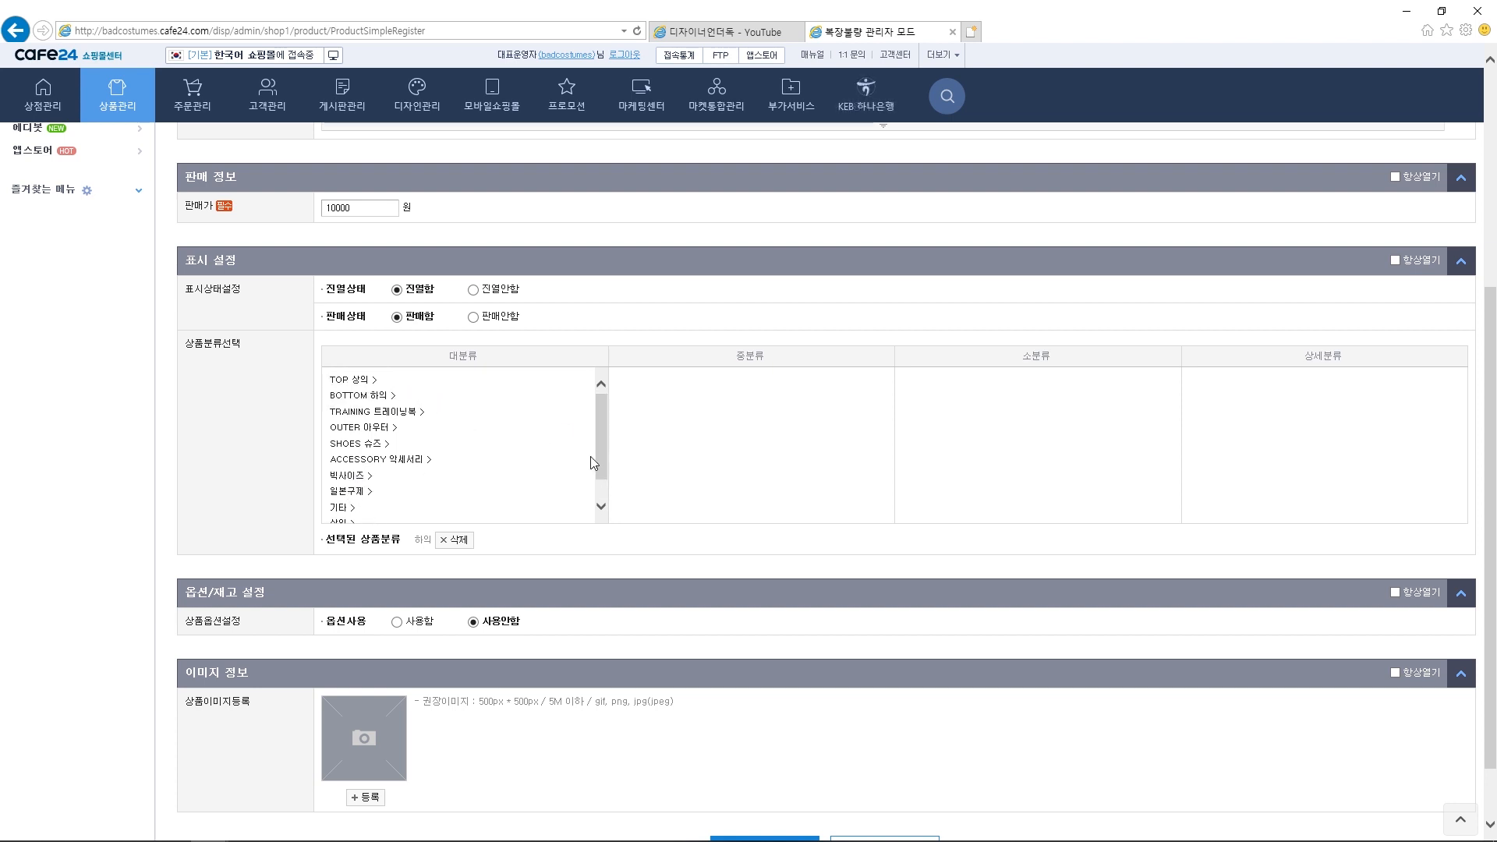
drag(601, 468, 601, 507)
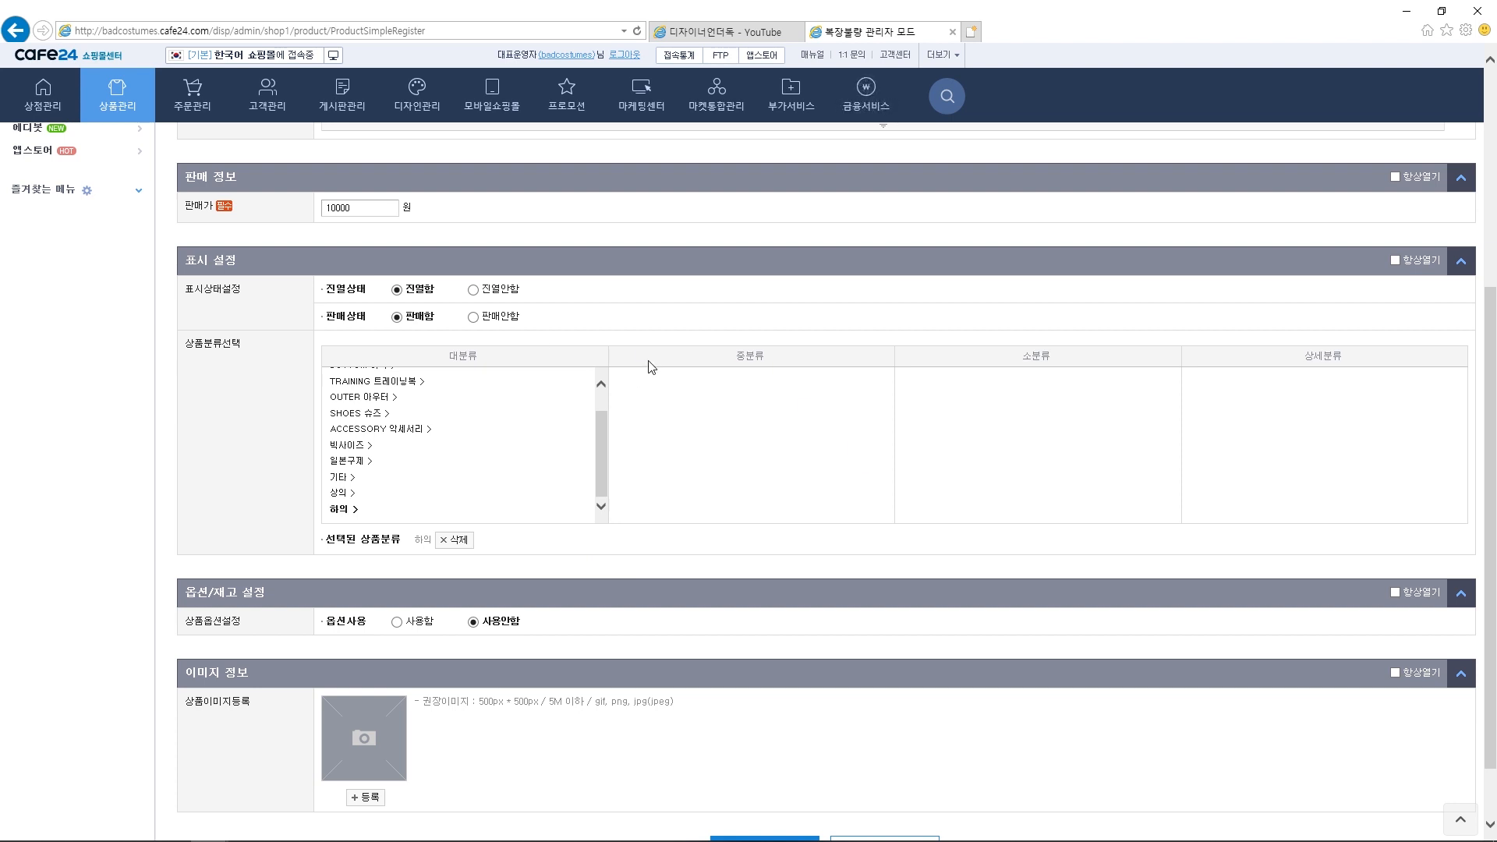
Step: Enable product options (사용함) and choose direct entry (직접입력하기) for the option settings
scroll(701, 540, down, 1)
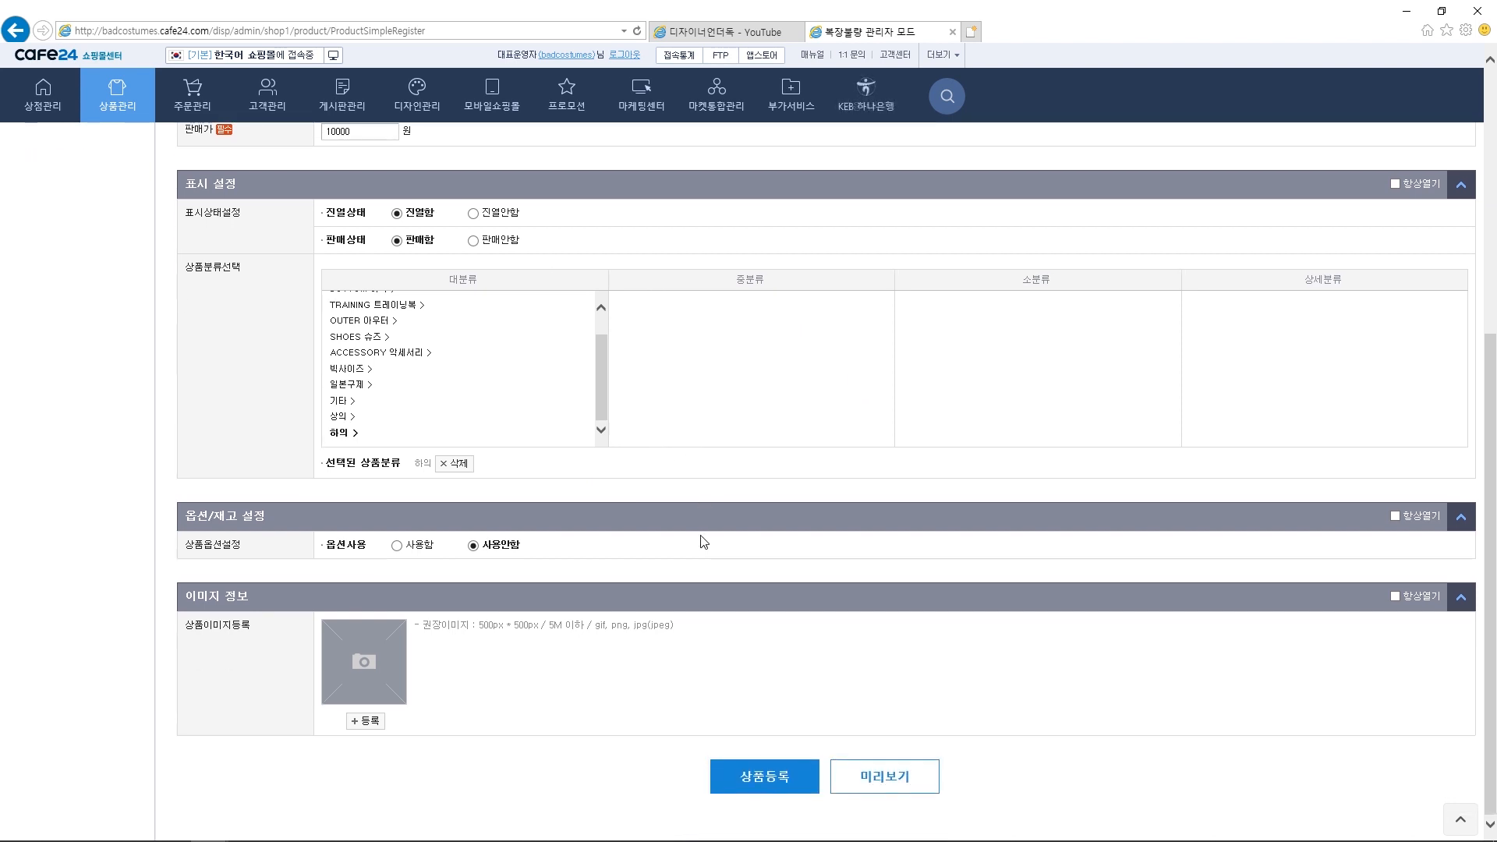
click(397, 548)
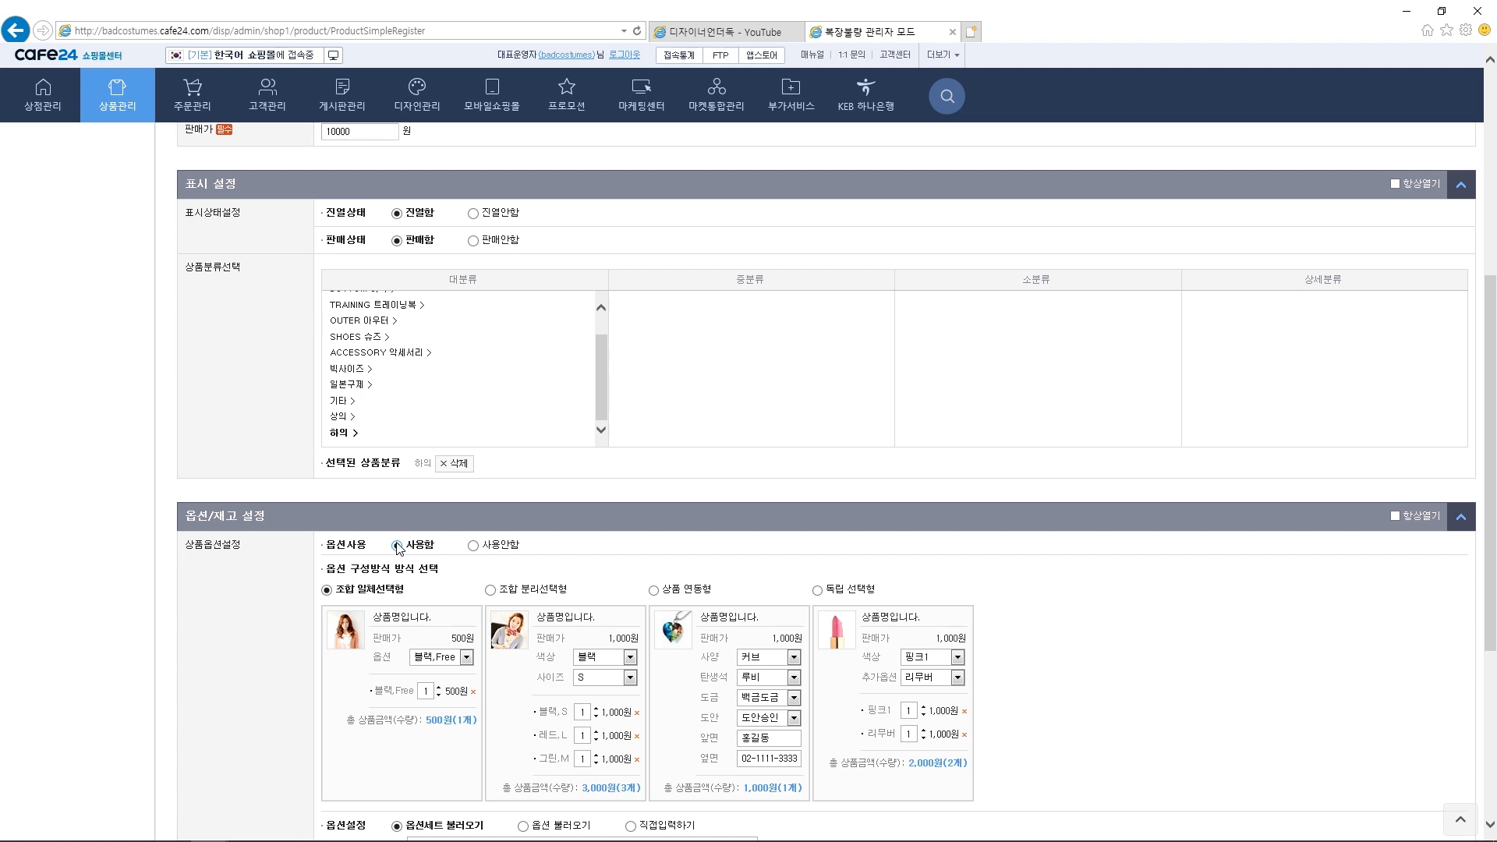
scroll(401, 545, down, 2)
scroll(437, 525, down, 2)
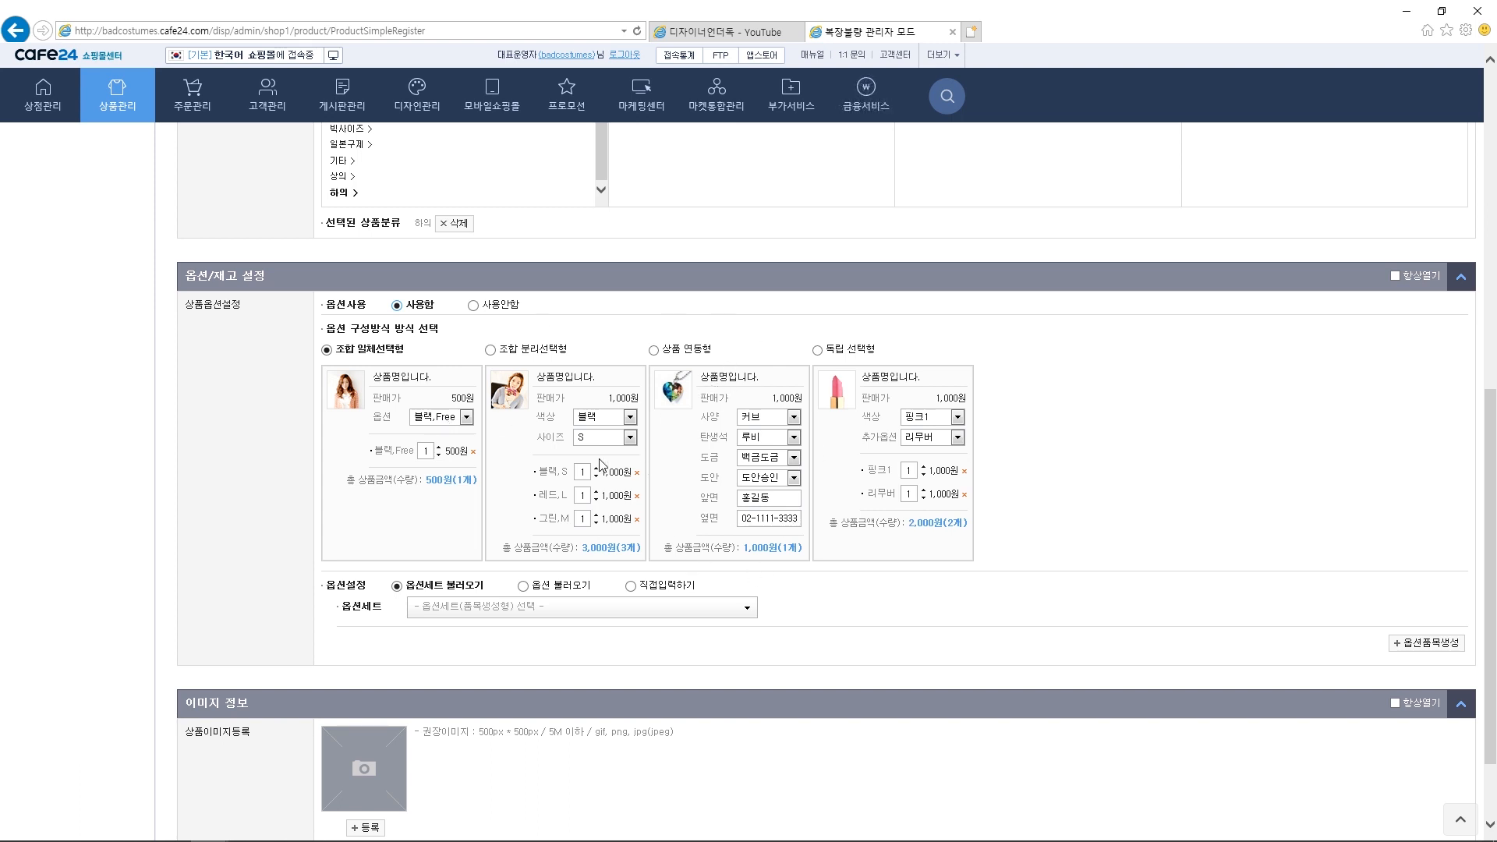
click(630, 589)
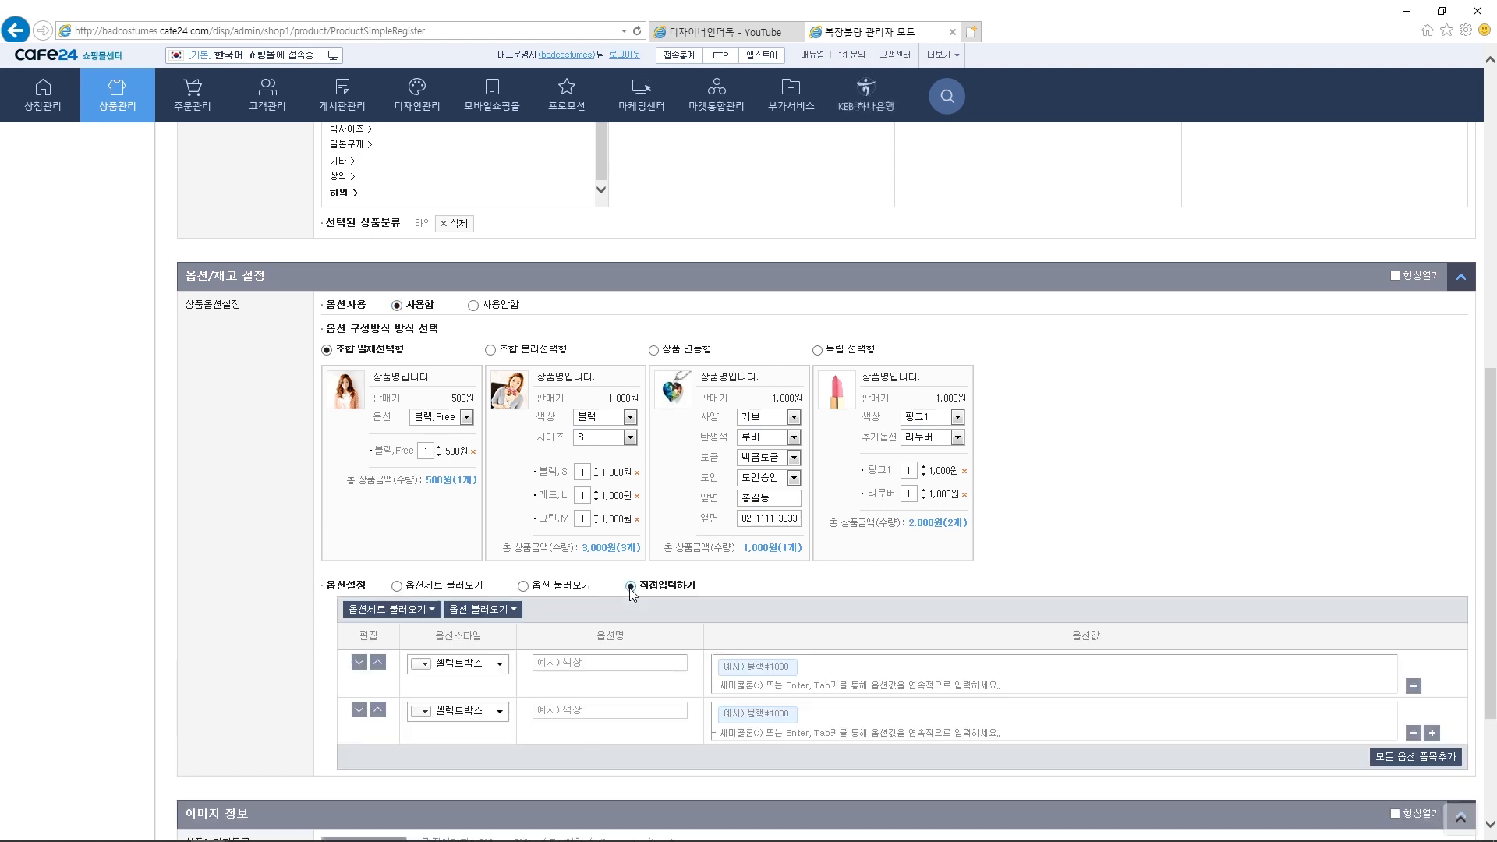
scroll(630, 594, down, 2)
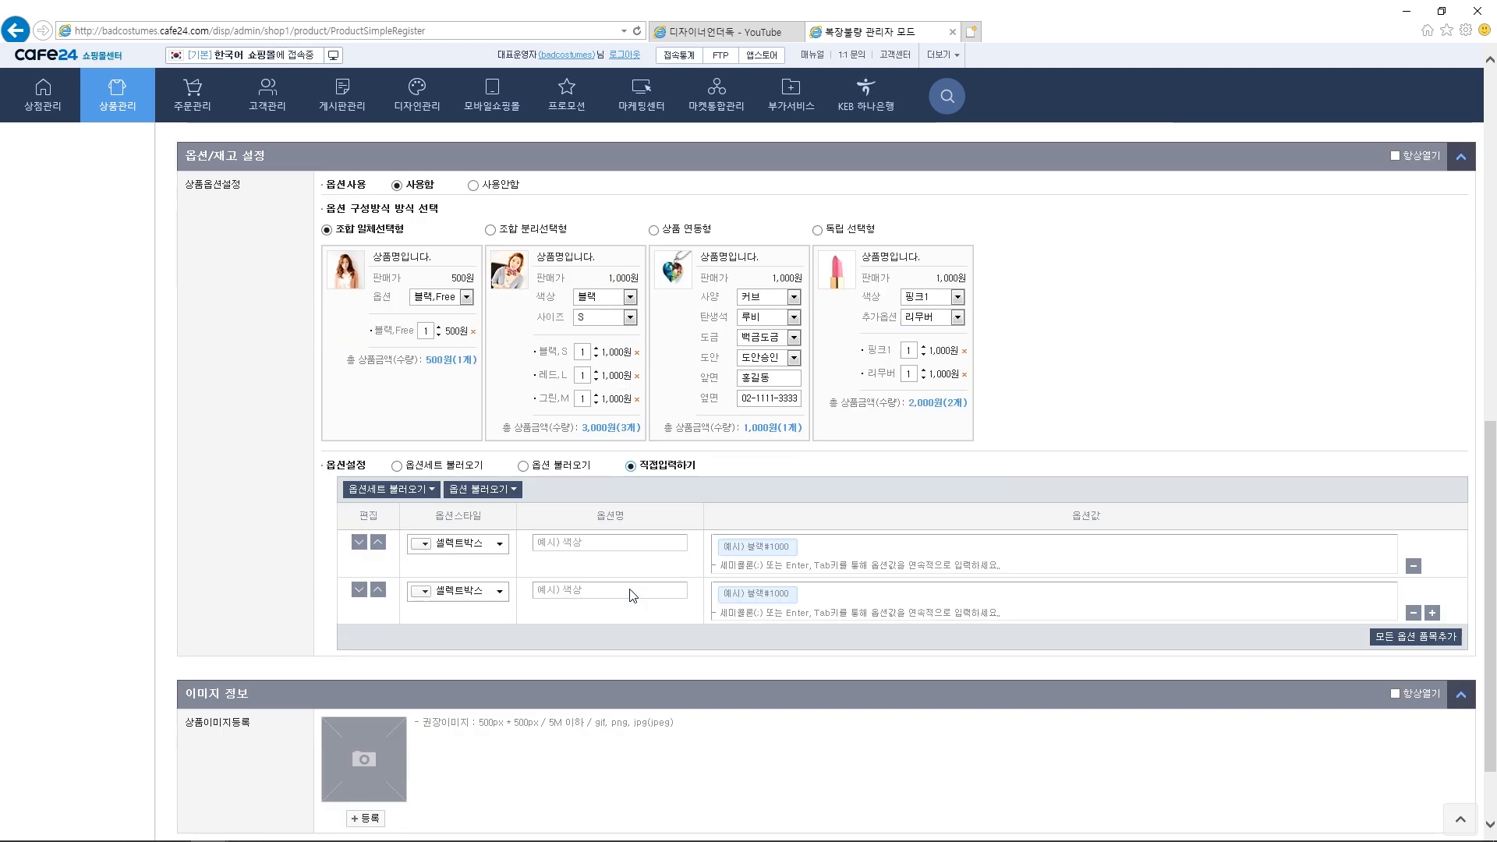
Step: Define the first option as 색상 with the values 빨강, 검정 and 화이트
click(572, 543)
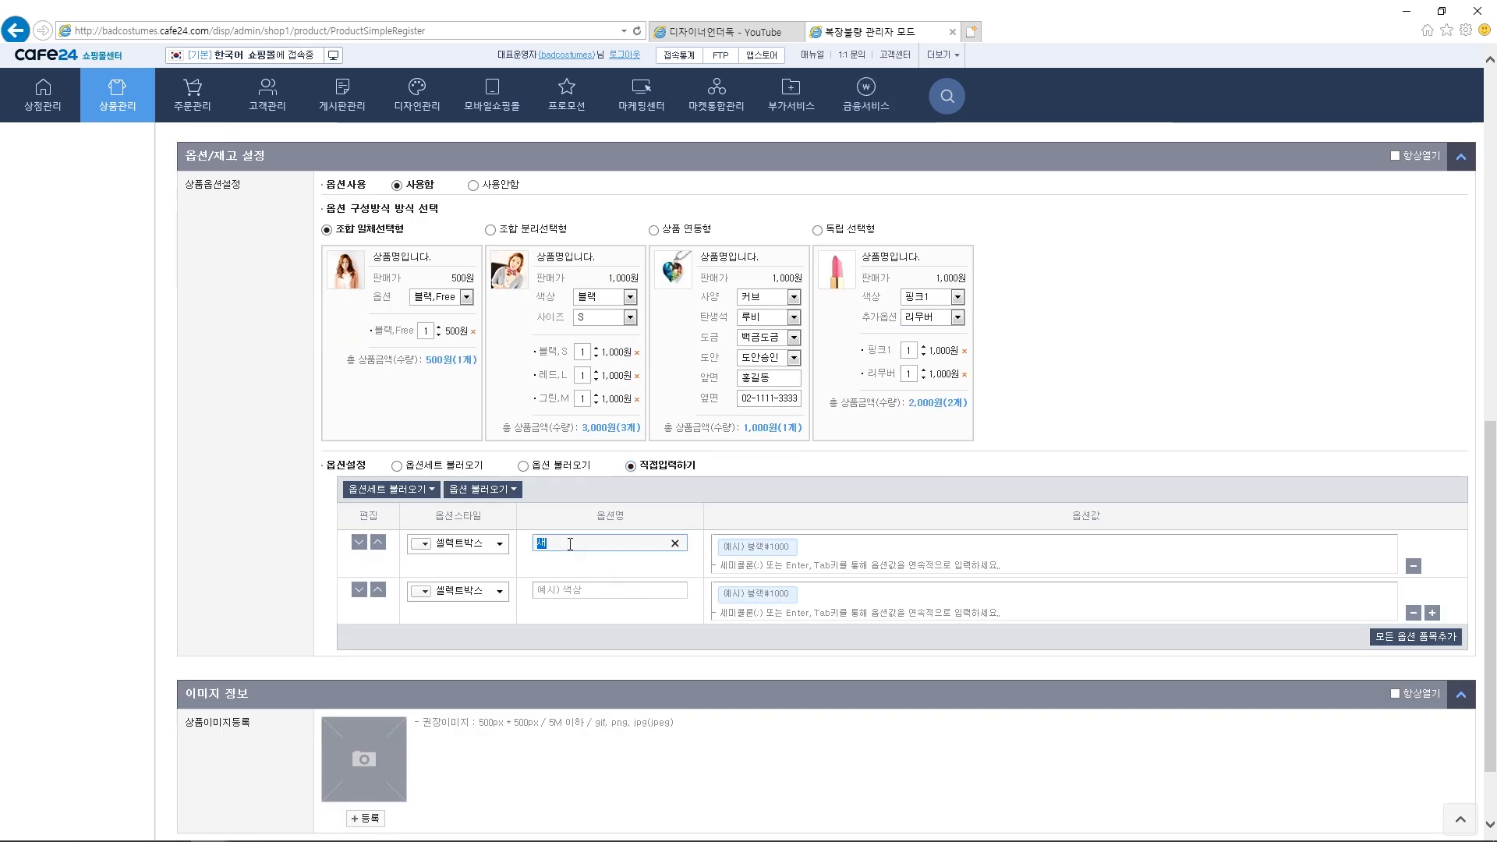
text(색상)
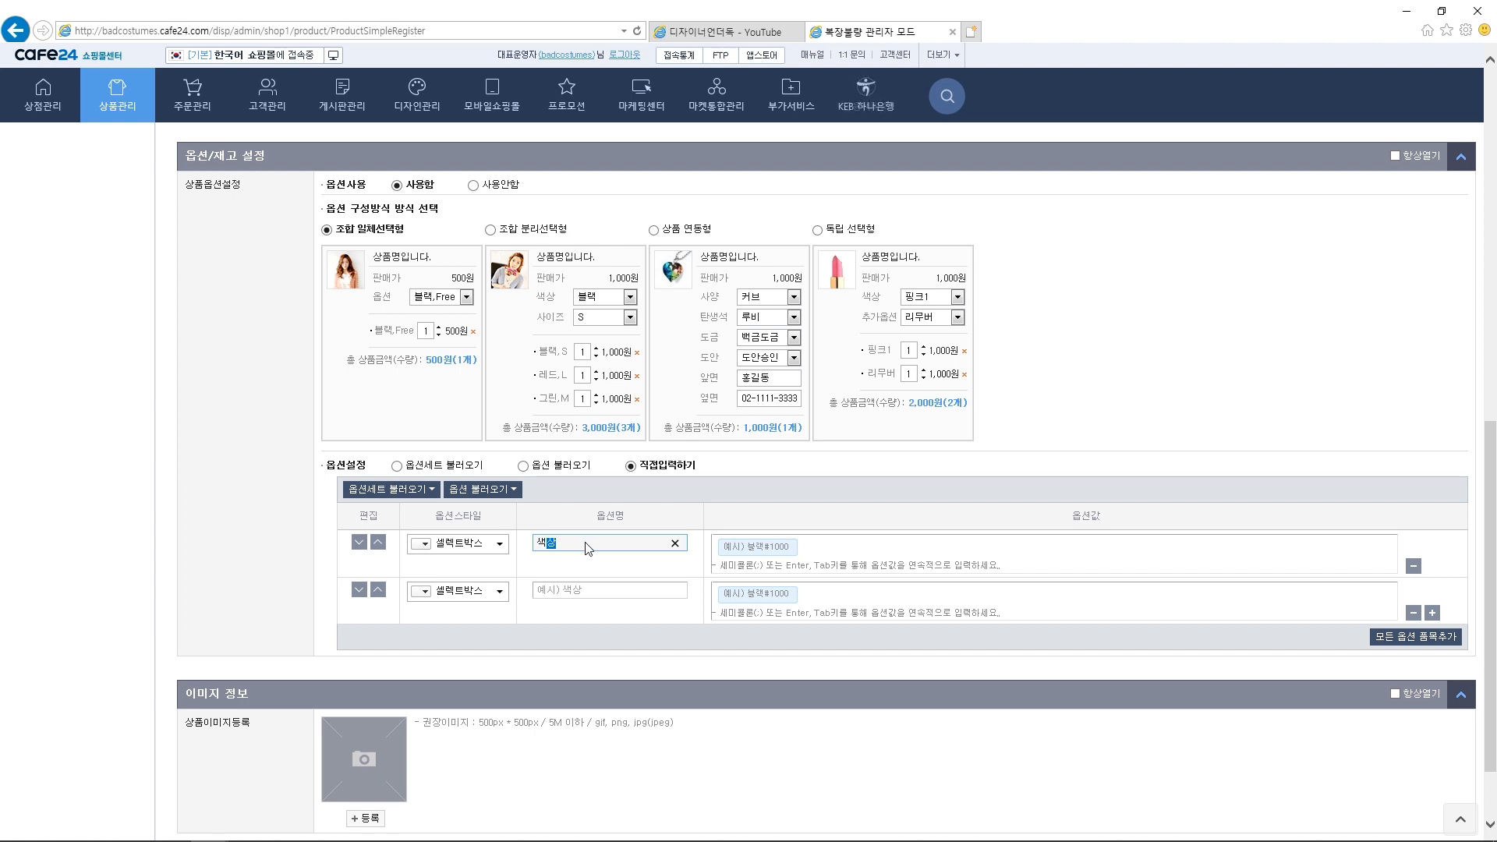
click(750, 552)
text(빨개)
text(강)
key(Return)
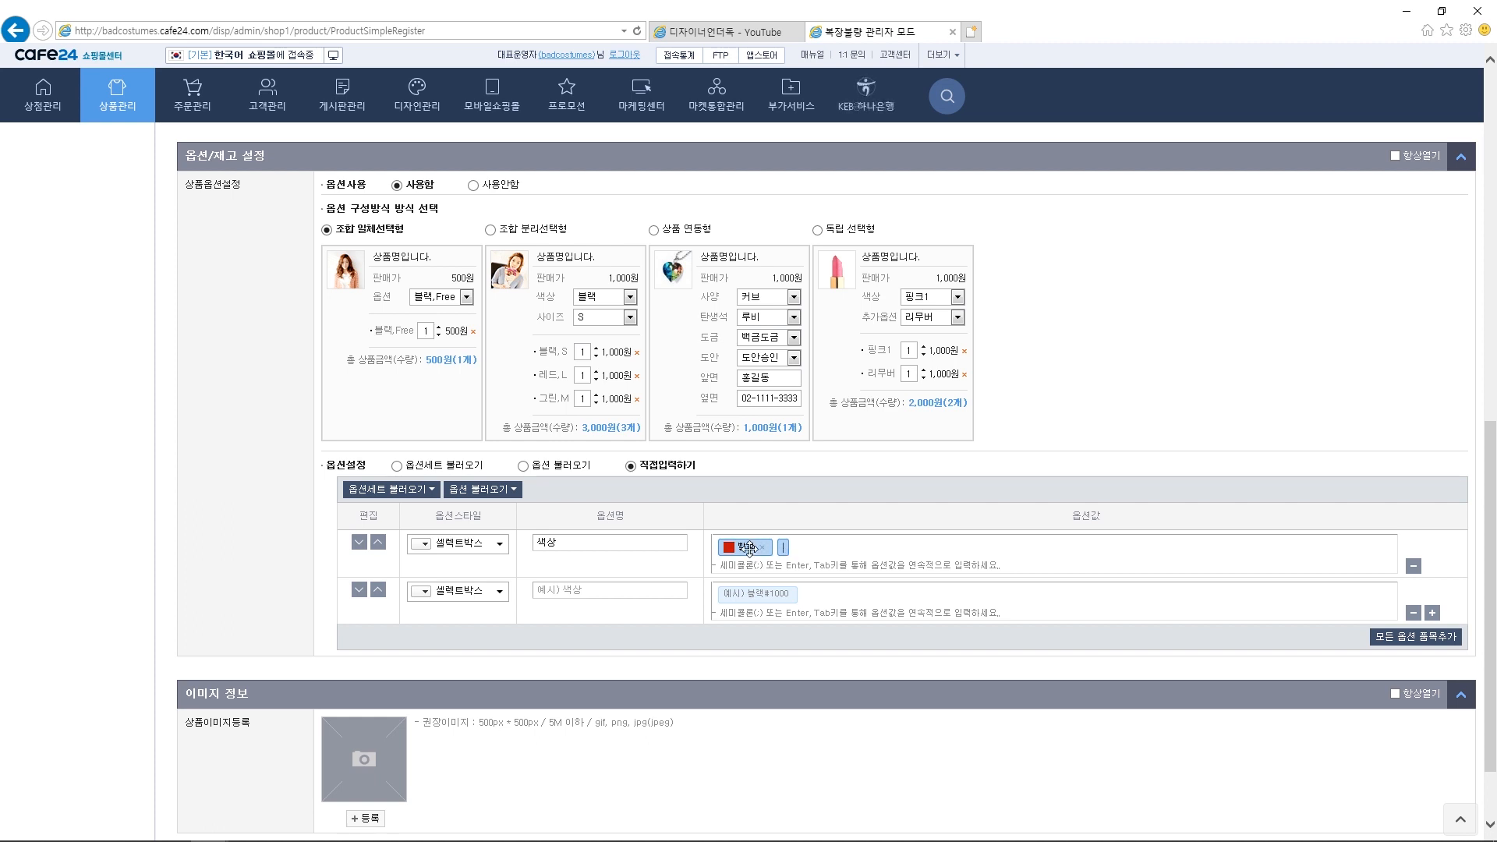
text(검정)
key(Return)
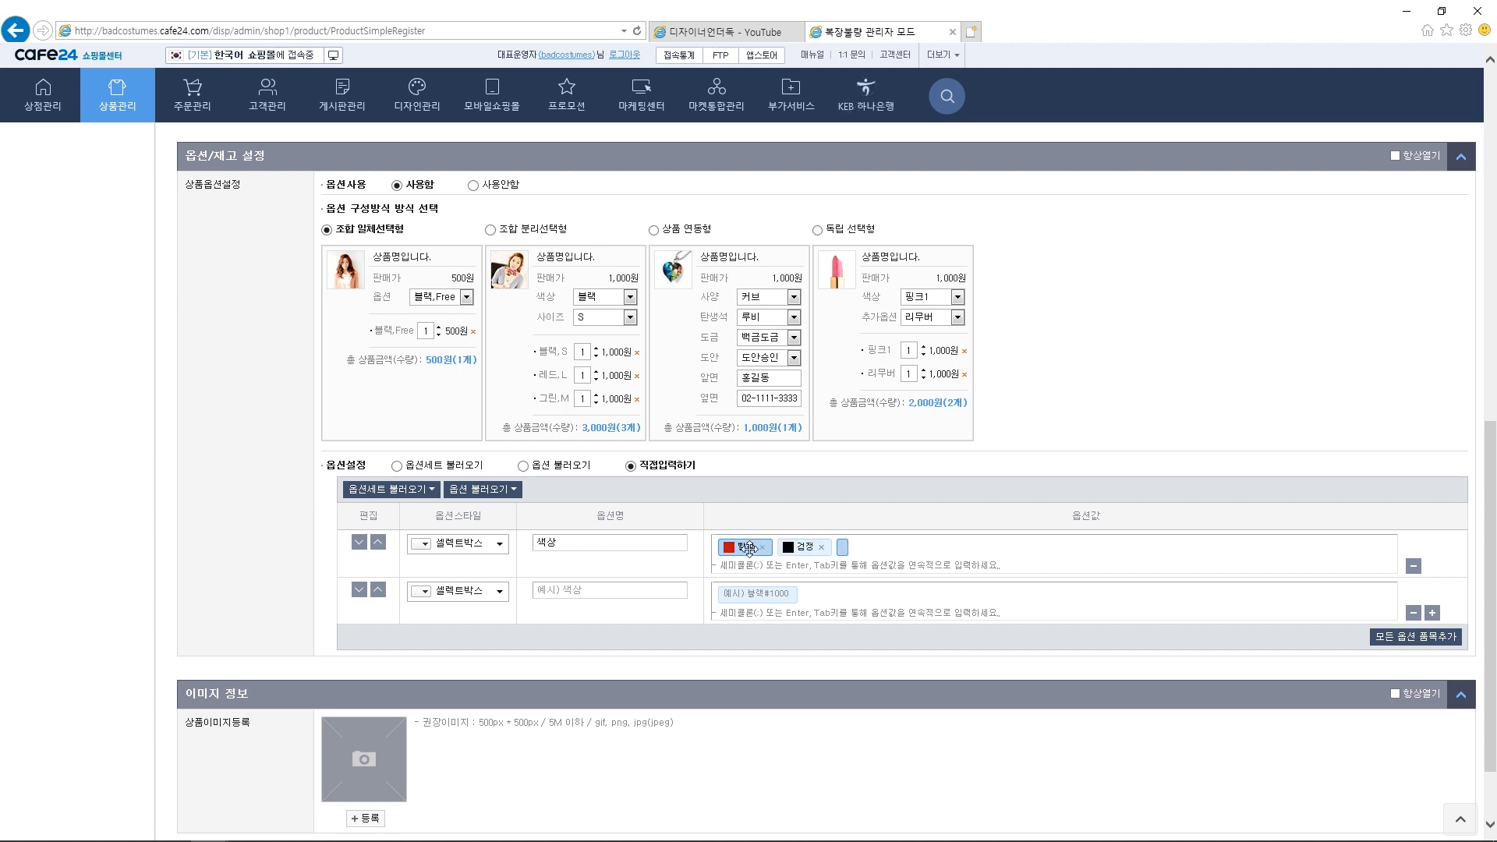
text(히)
text(이트)
key(Return)
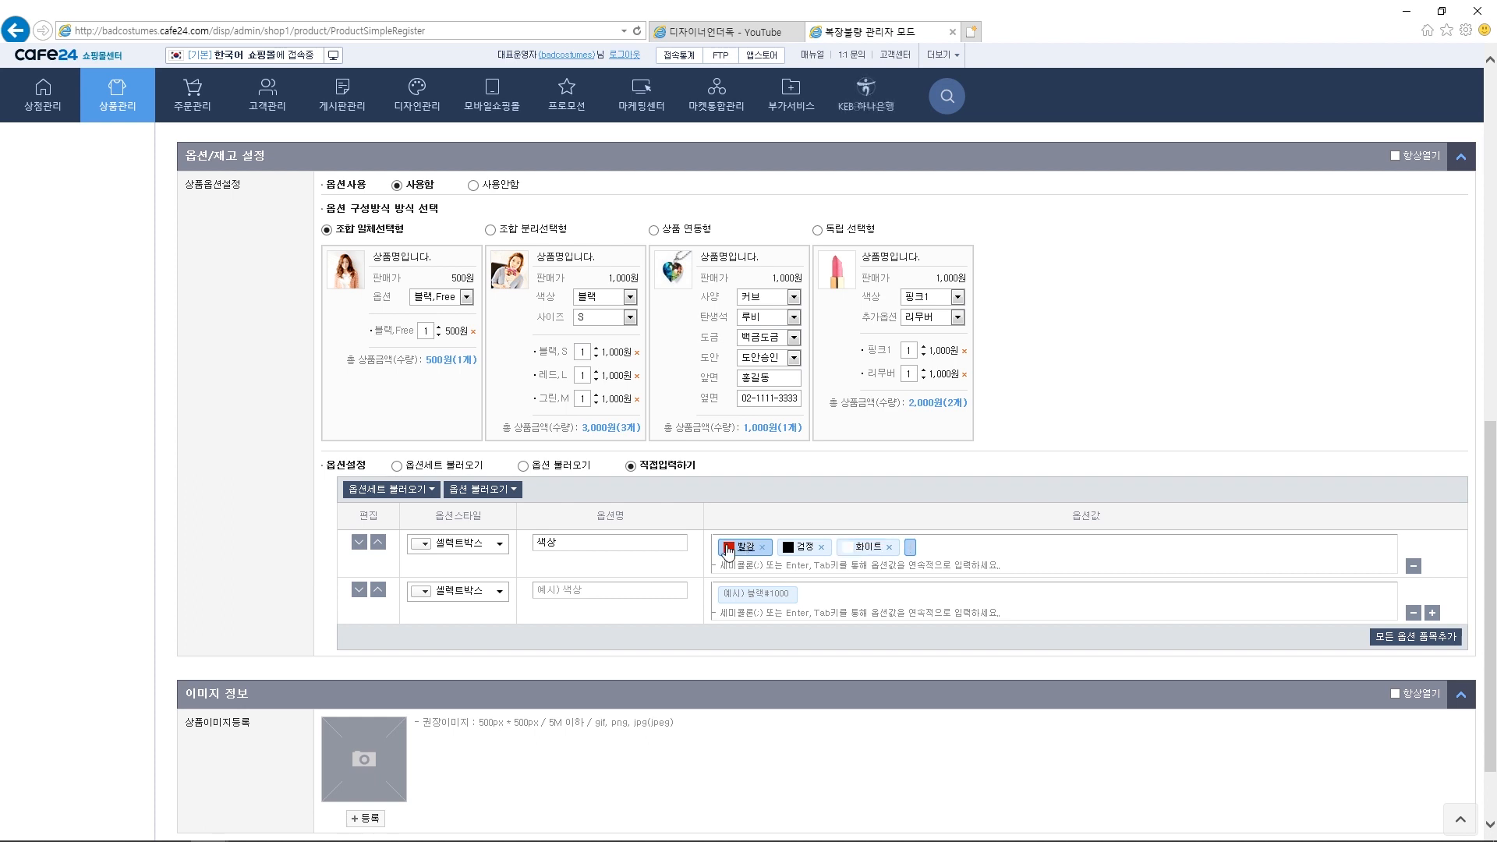
Step: Define the second option as 사이즈 with the values 100 and 110
click(603, 591)
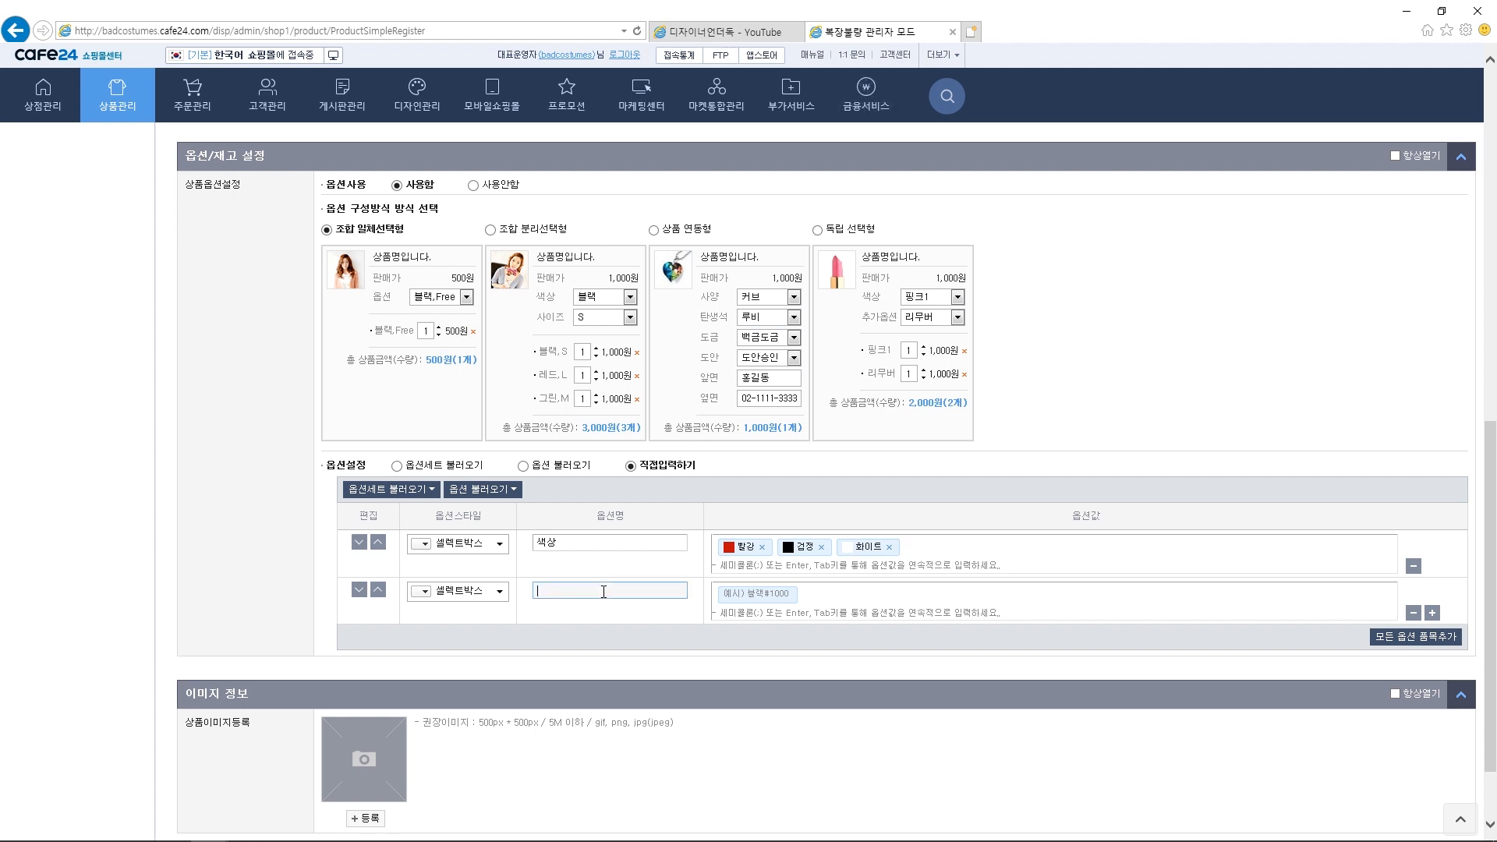
text(사이즈)
click(746, 594)
text(100)
key(Return)
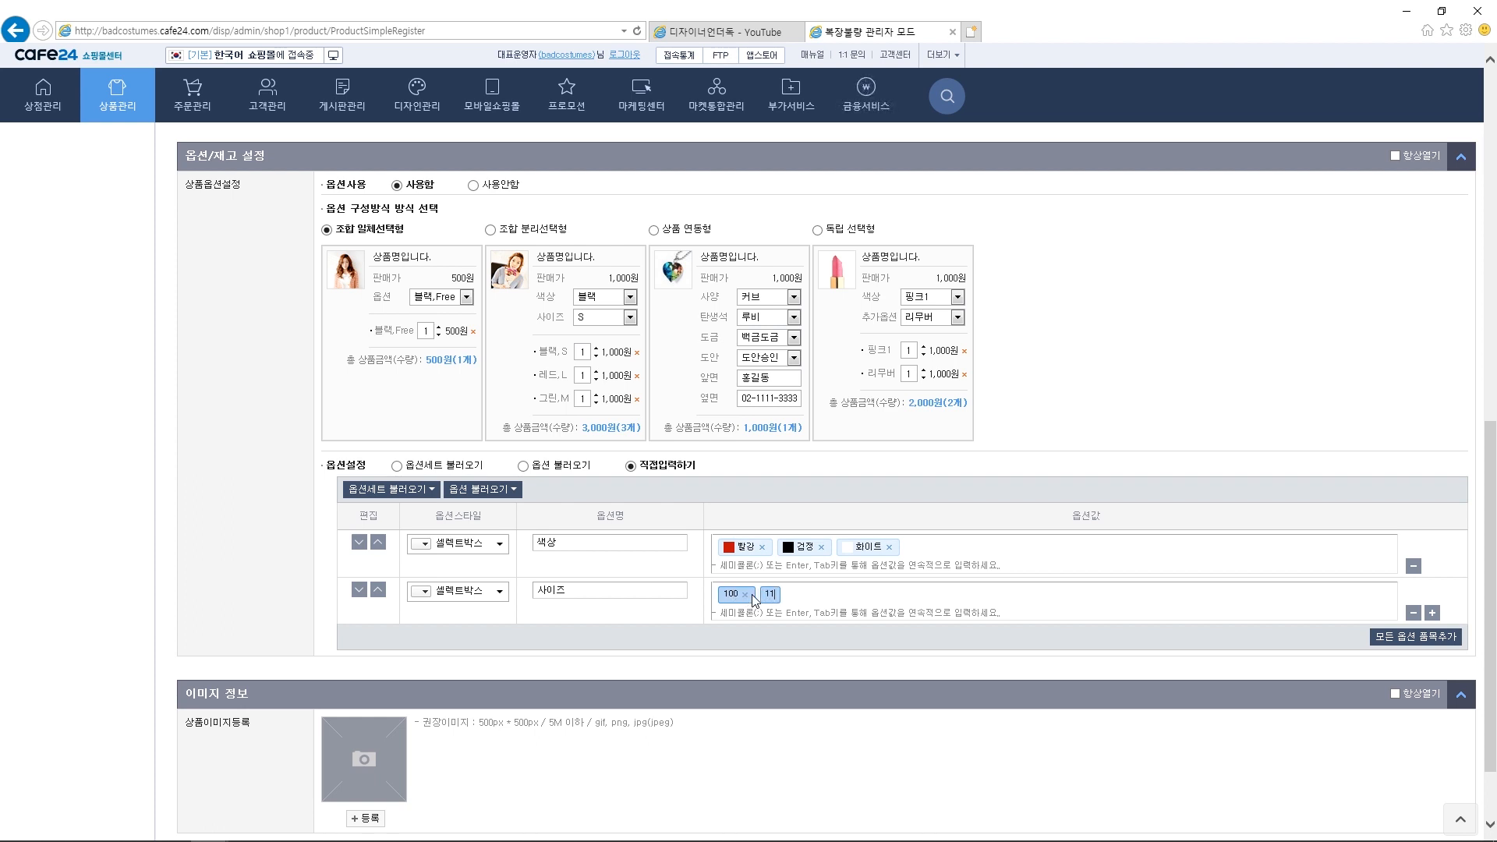
text(110)
key(Return)
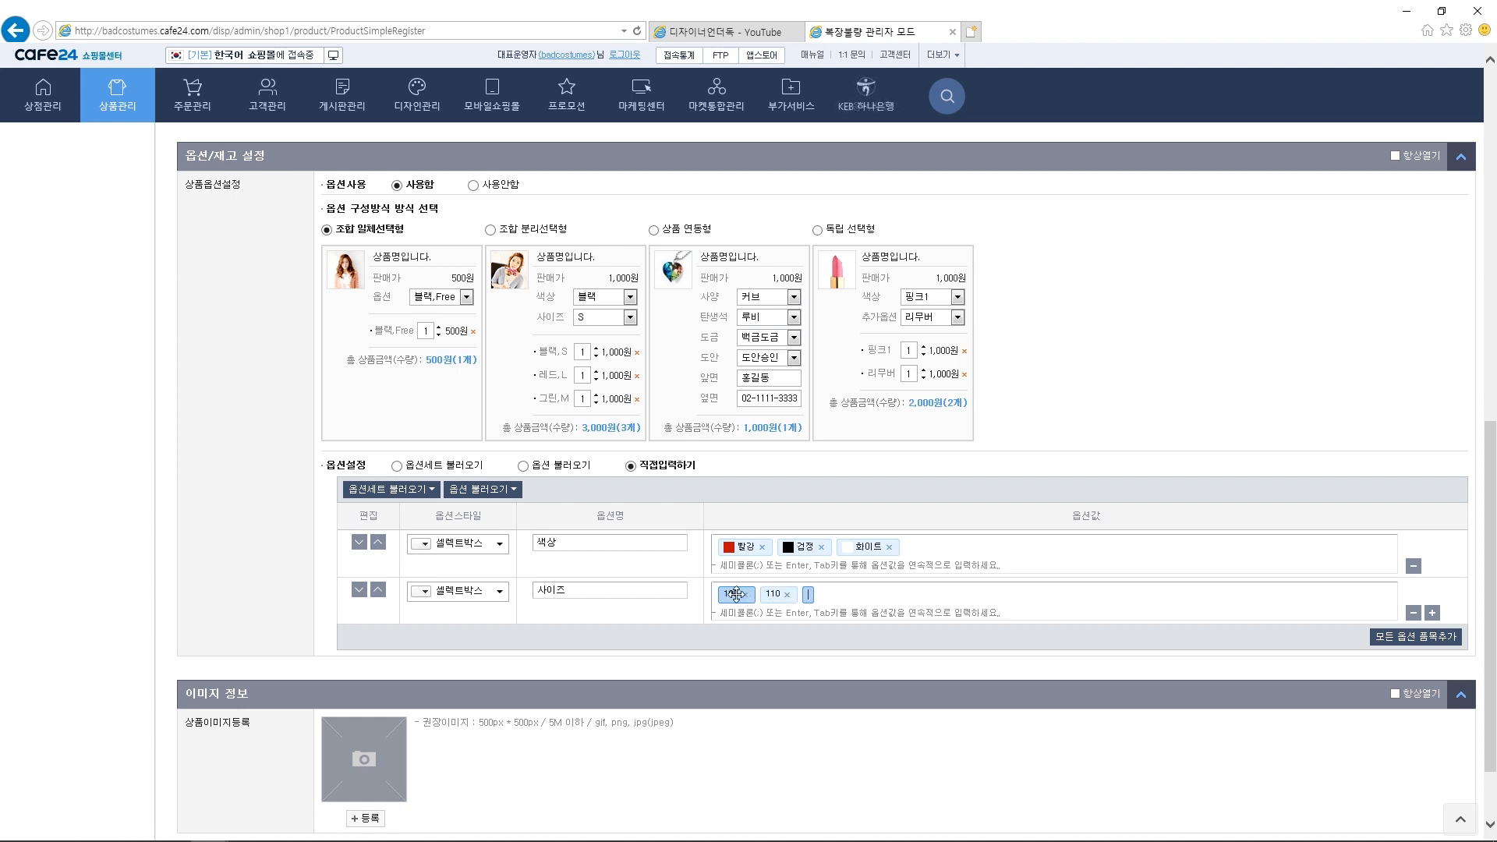
Step: Generate items for all combinations of the 색상 and 사이즈 options (모든 옵션 품목추가)
click(841, 664)
scroll(841, 663, down, 2)
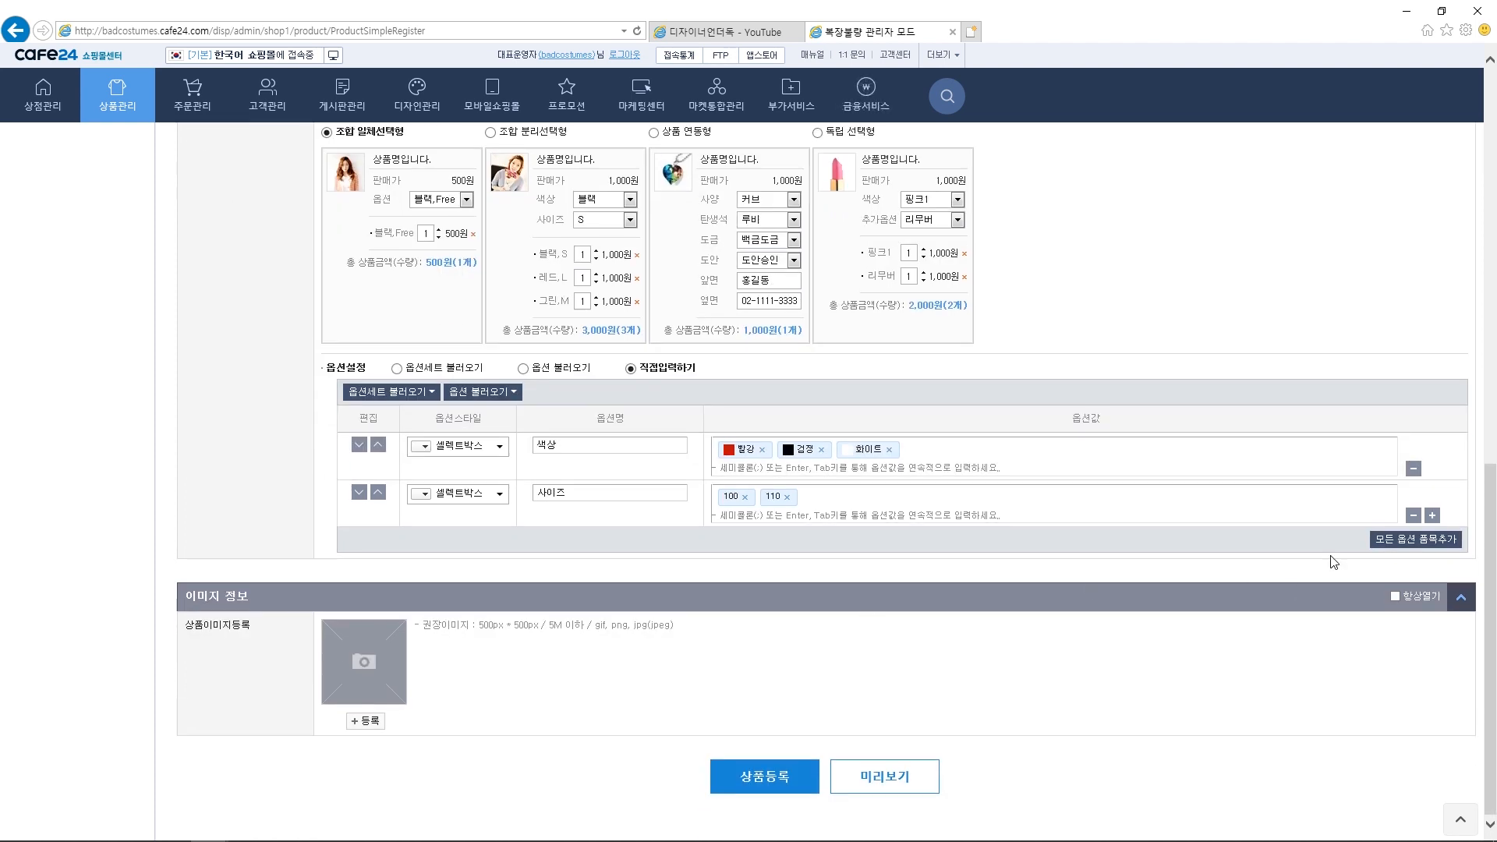
click(1397, 541)
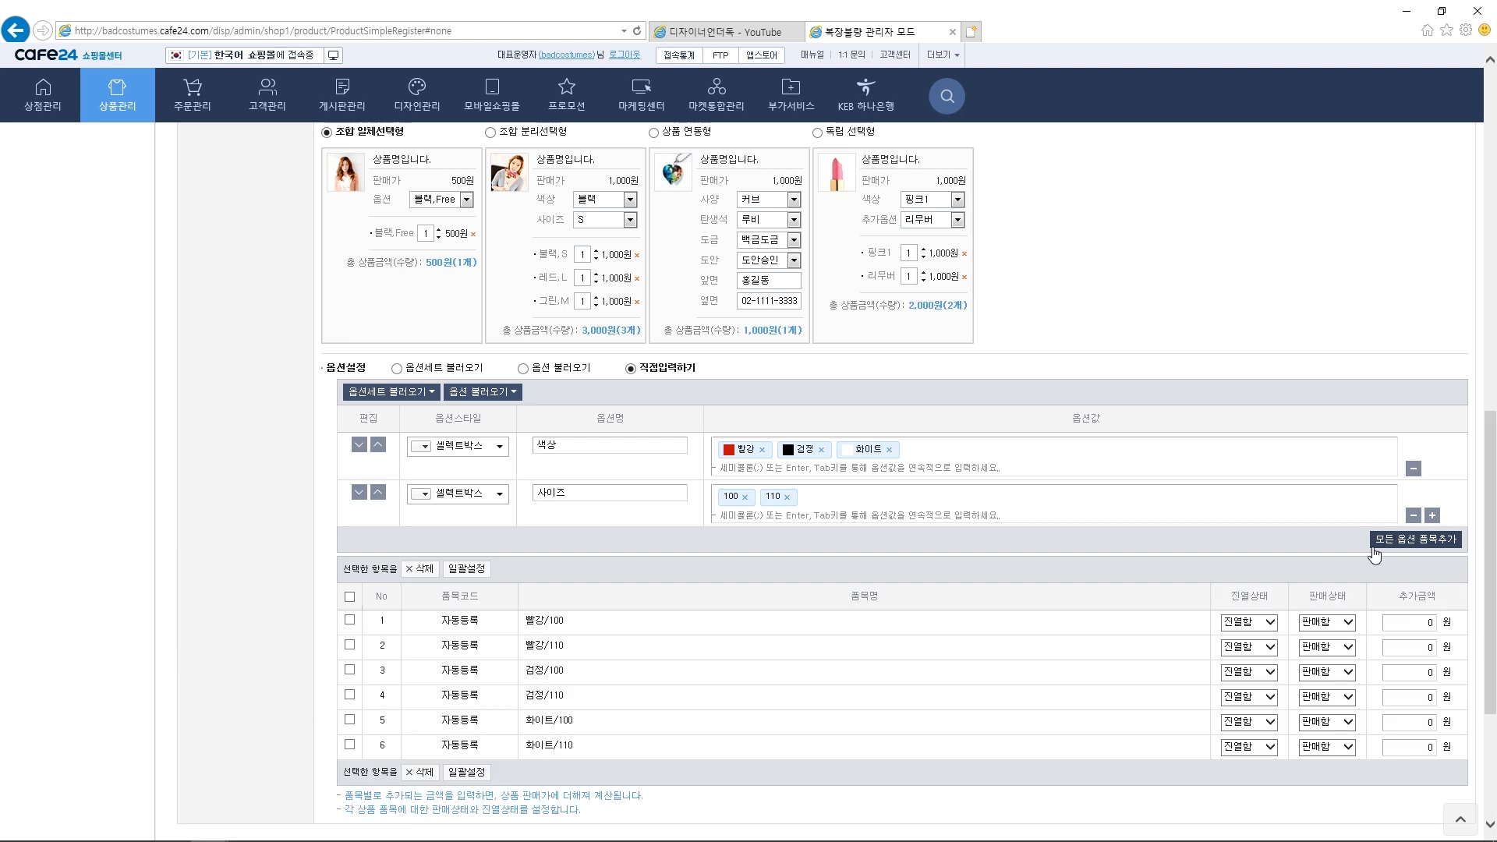
Step: Examine the display status and sale status choices of the 빨강/100 item and the additional amount (추가금액) column
click(1271, 625)
click(1258, 627)
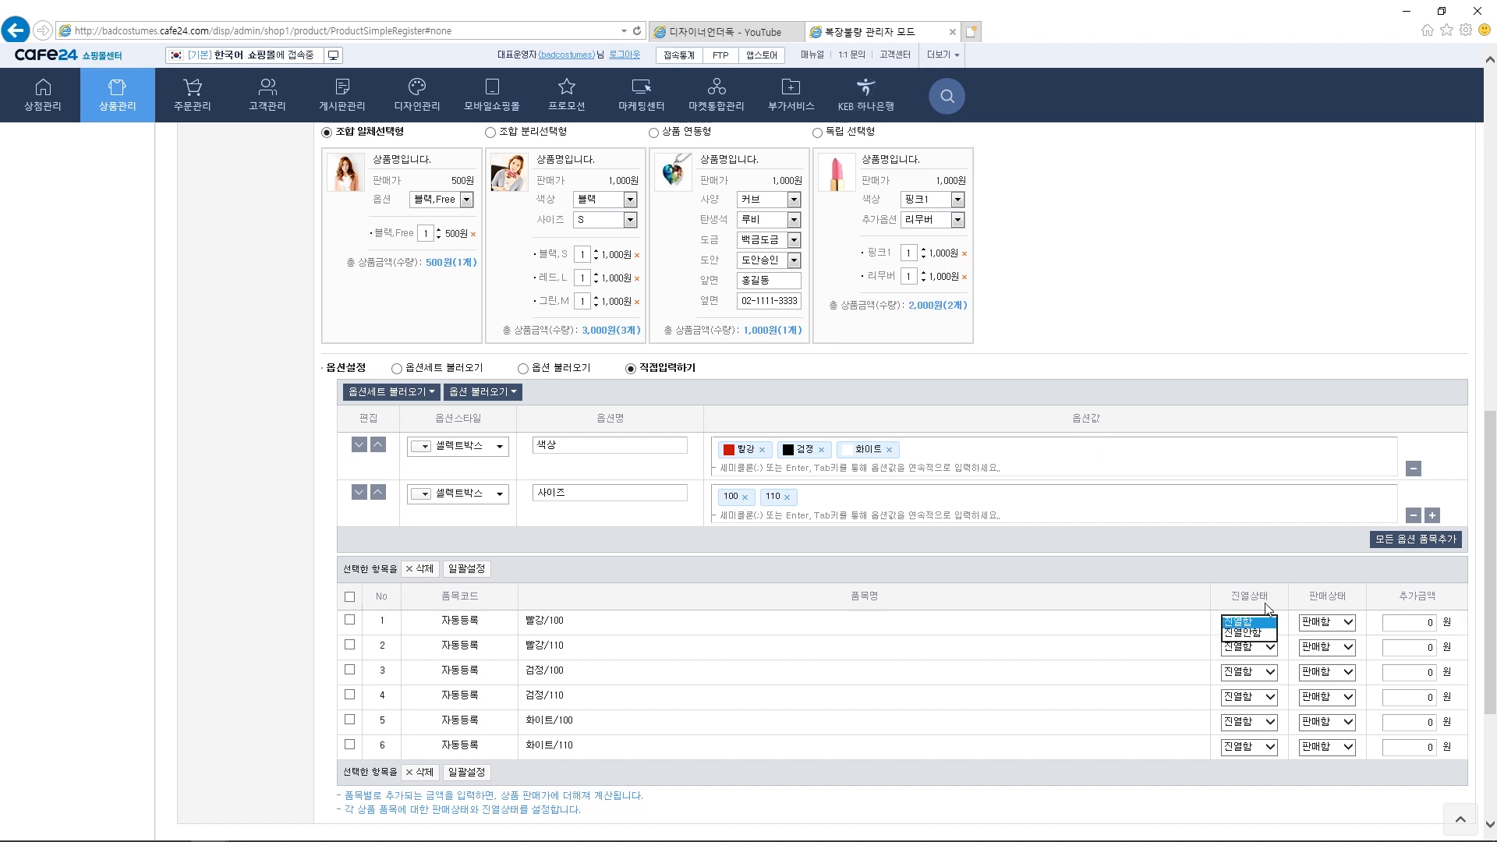
click(1342, 624)
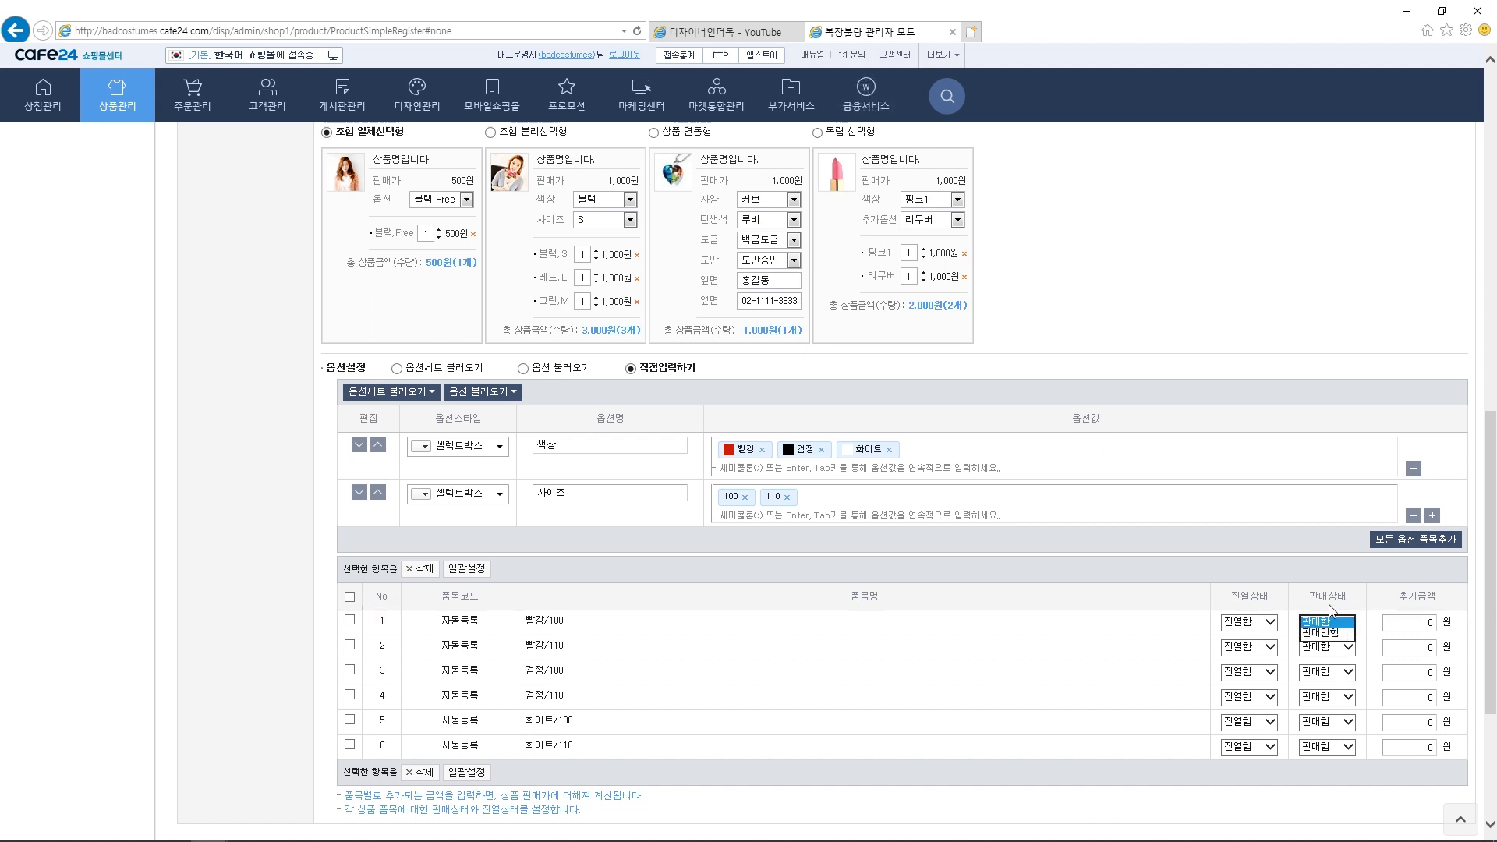
click(1248, 550)
drag(1399, 597, 1423, 596)
Step: Review the option settings and examine the recommended image size in the product image registration section
scroll(1384, 611, up, 2)
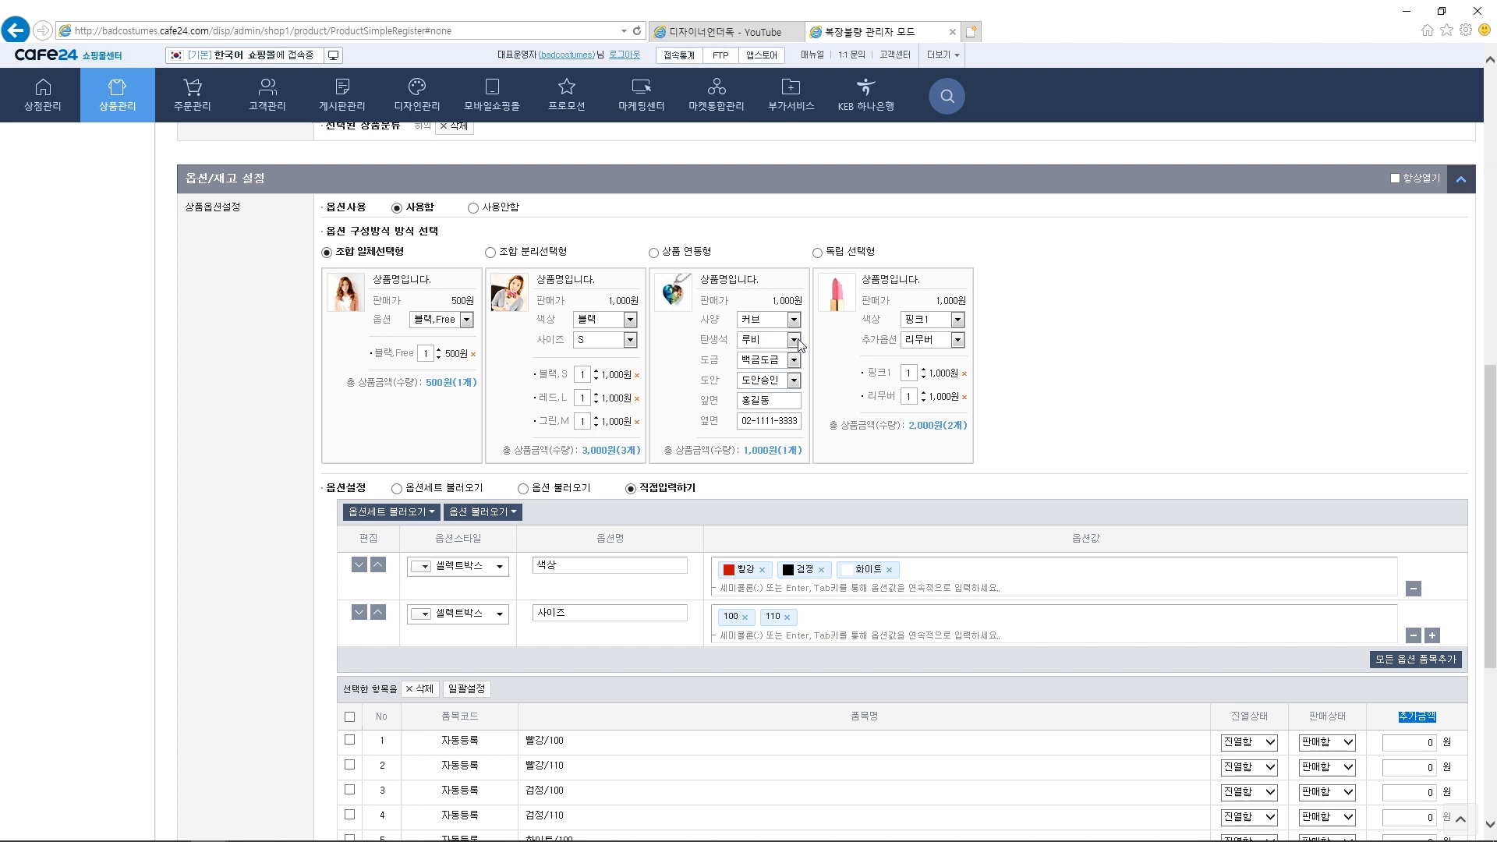
scroll(1033, 443, down, 1)
scroll(1033, 443, down, 5)
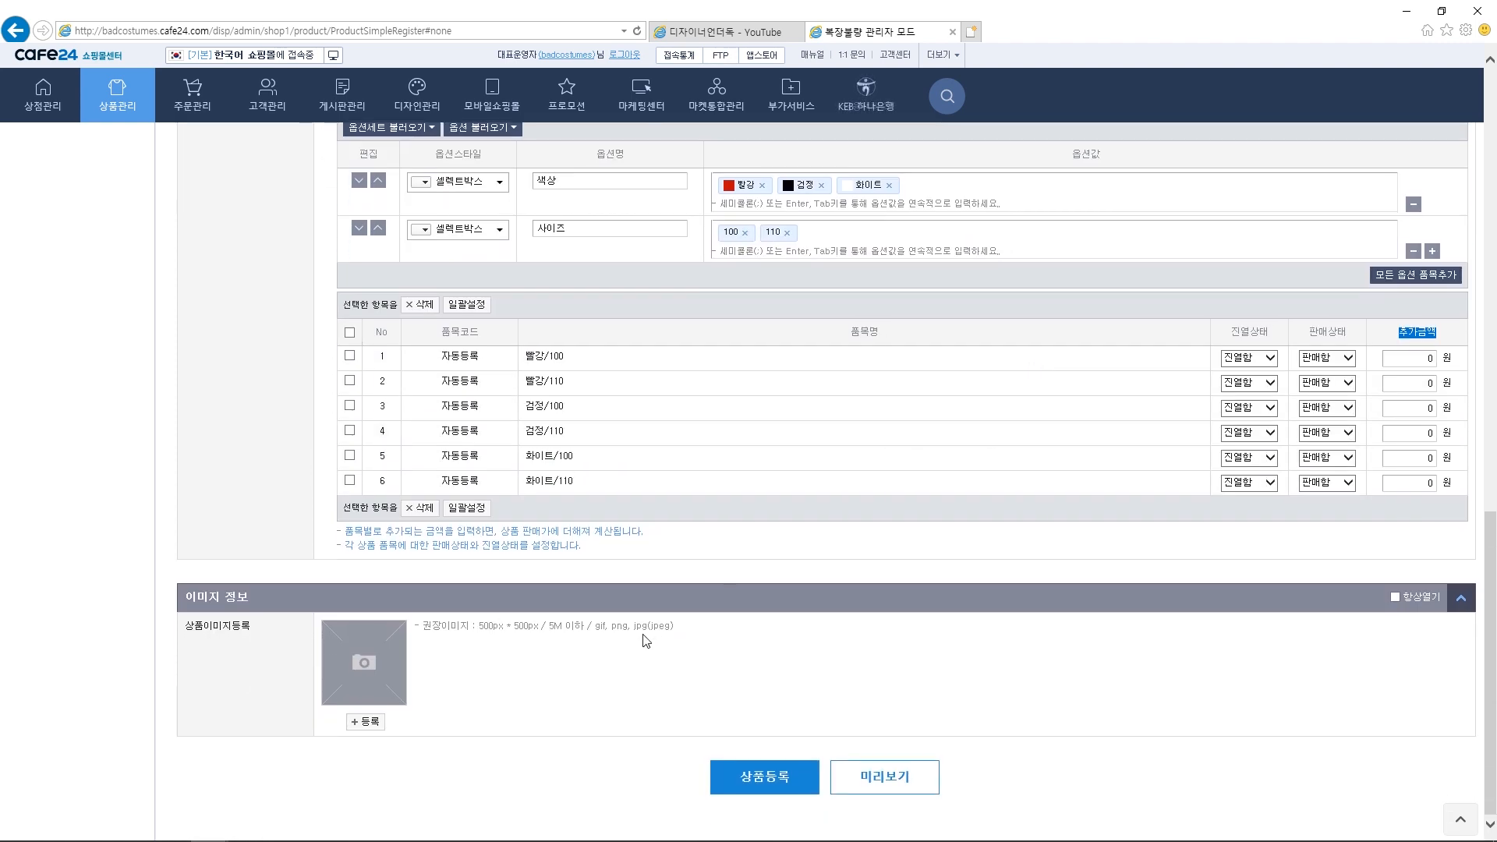
drag(254, 633, 187, 636)
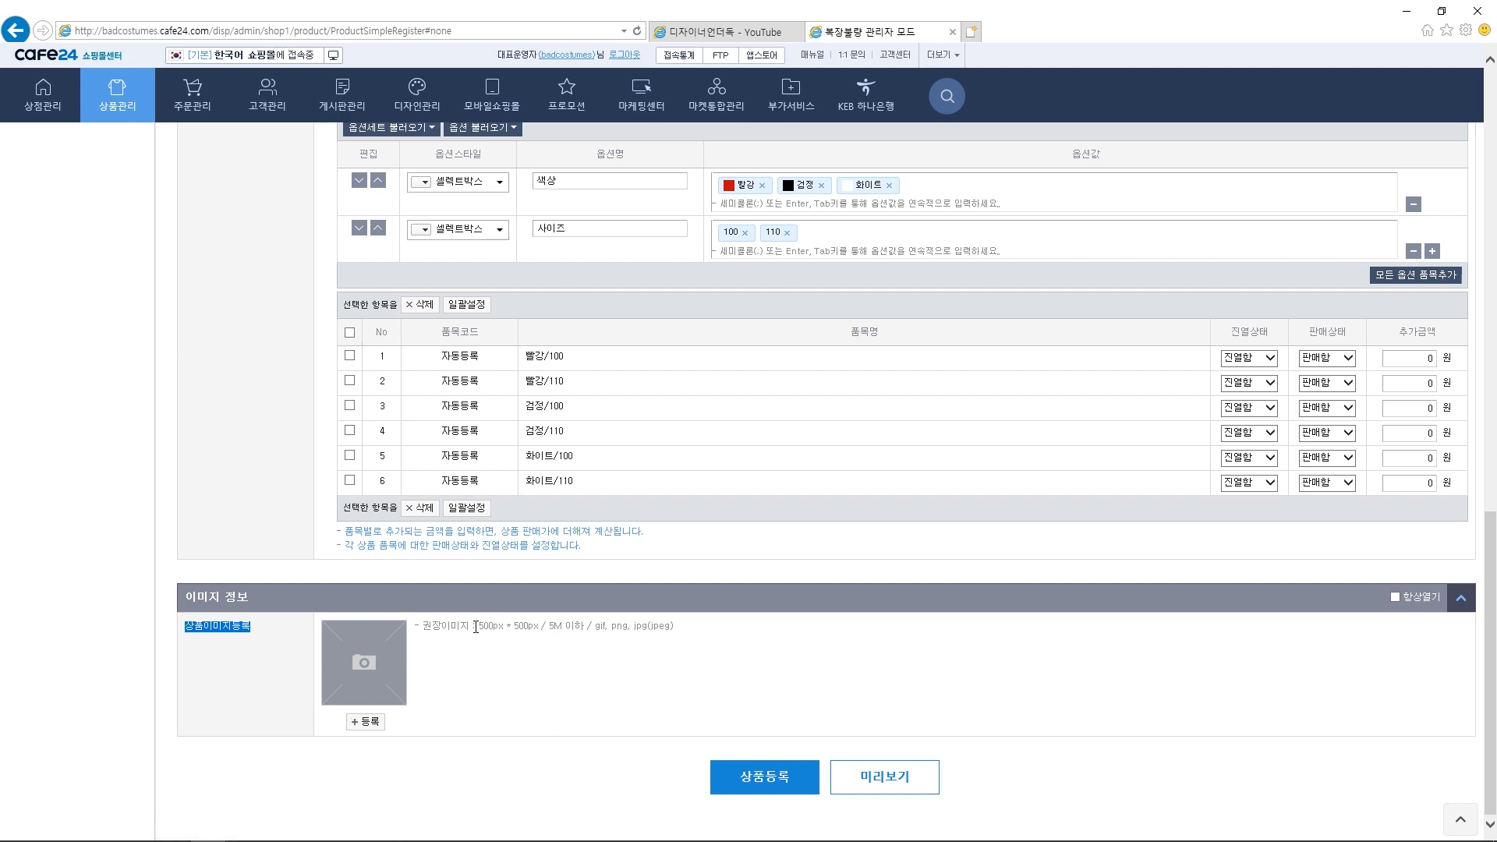
drag(476, 626, 537, 633)
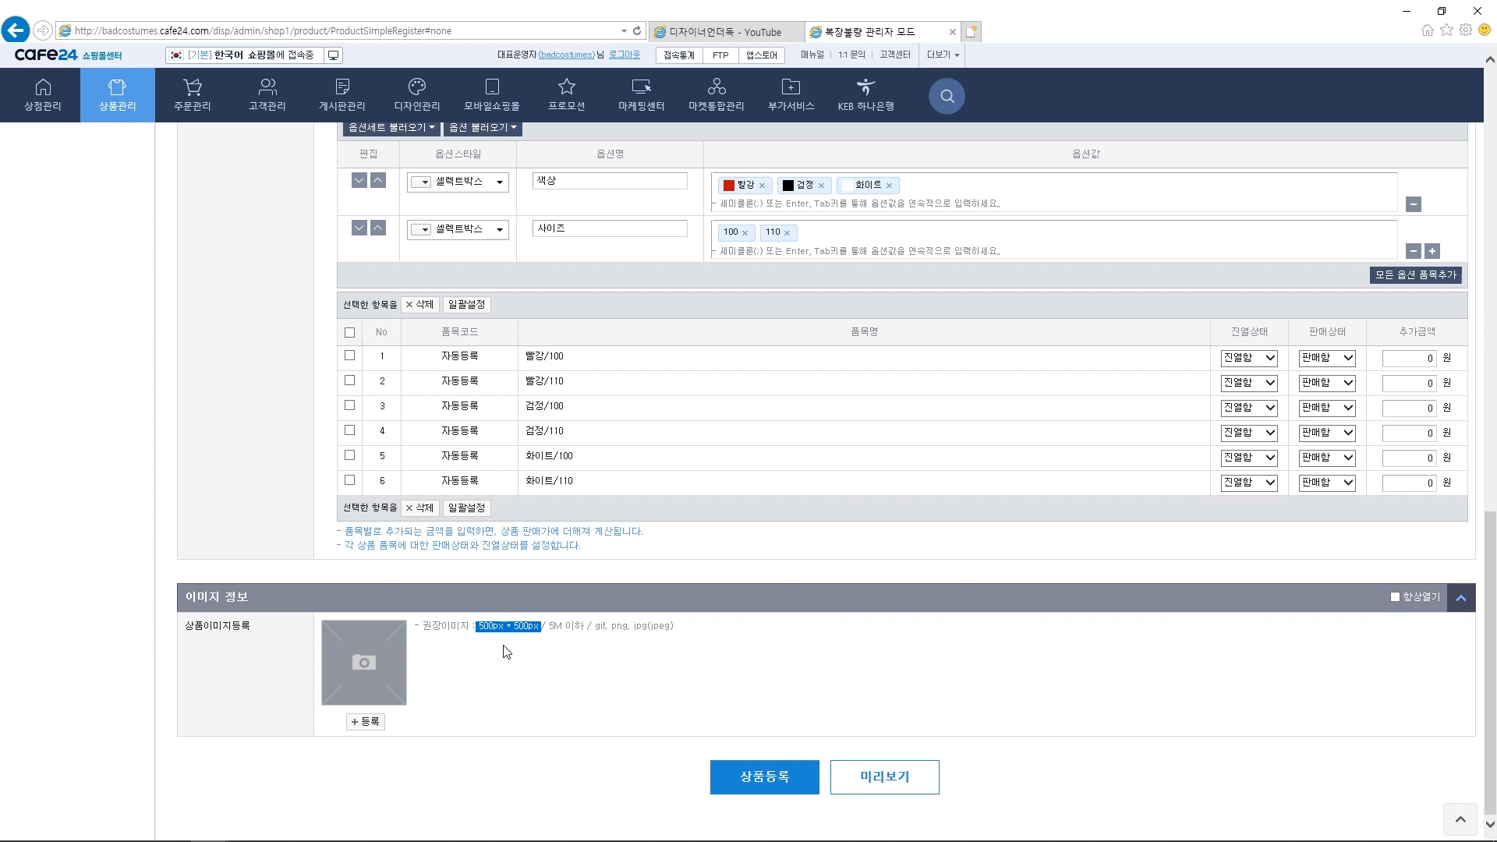
Step: Leave the simple registration form and open the product list (상품목록) under 상품관리
scroll(471, 603, up, 8)
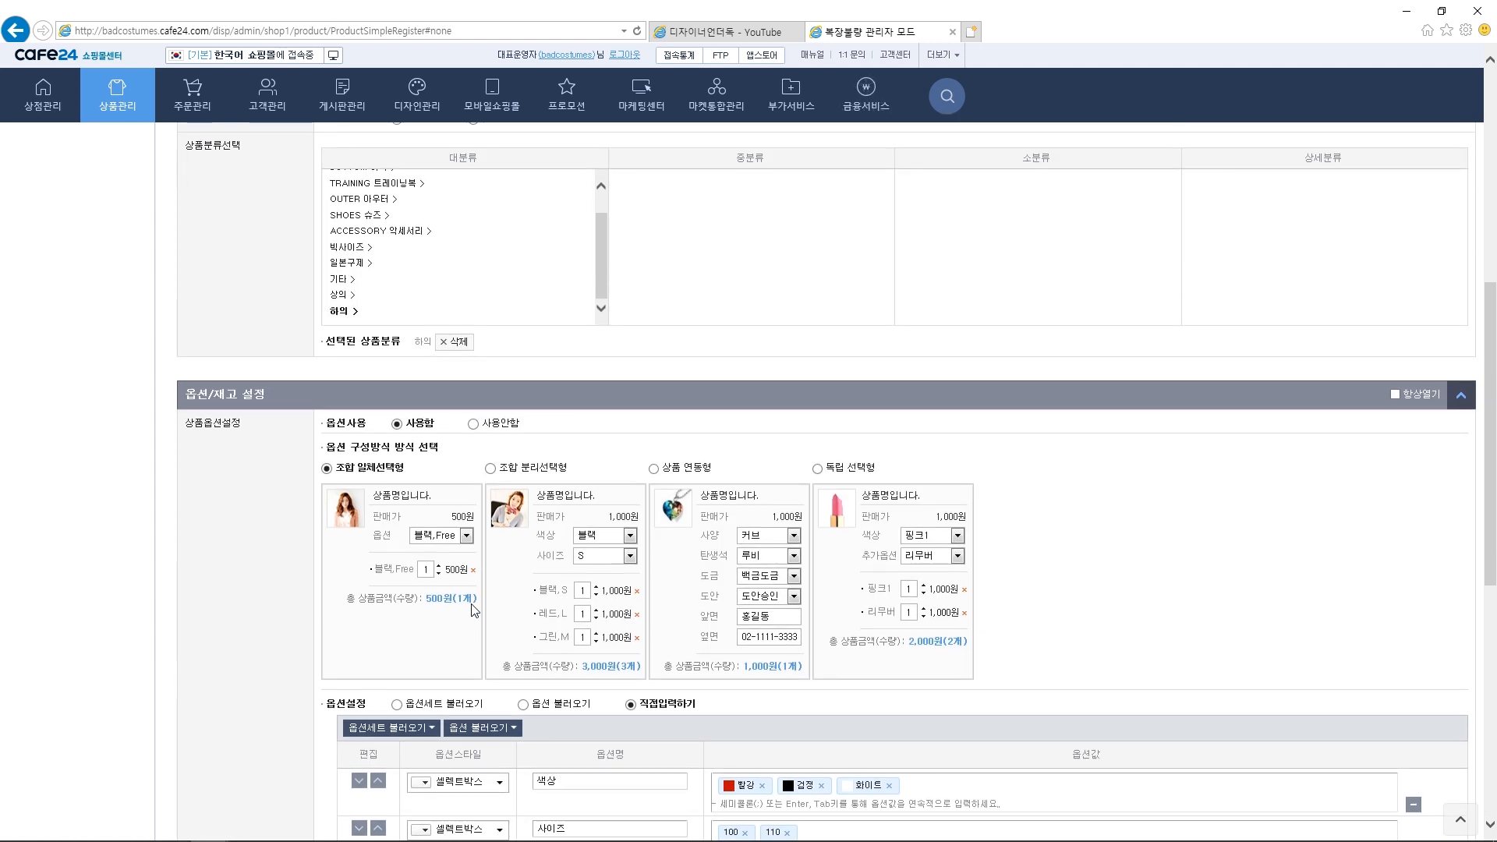
scroll(470, 608, up, 7)
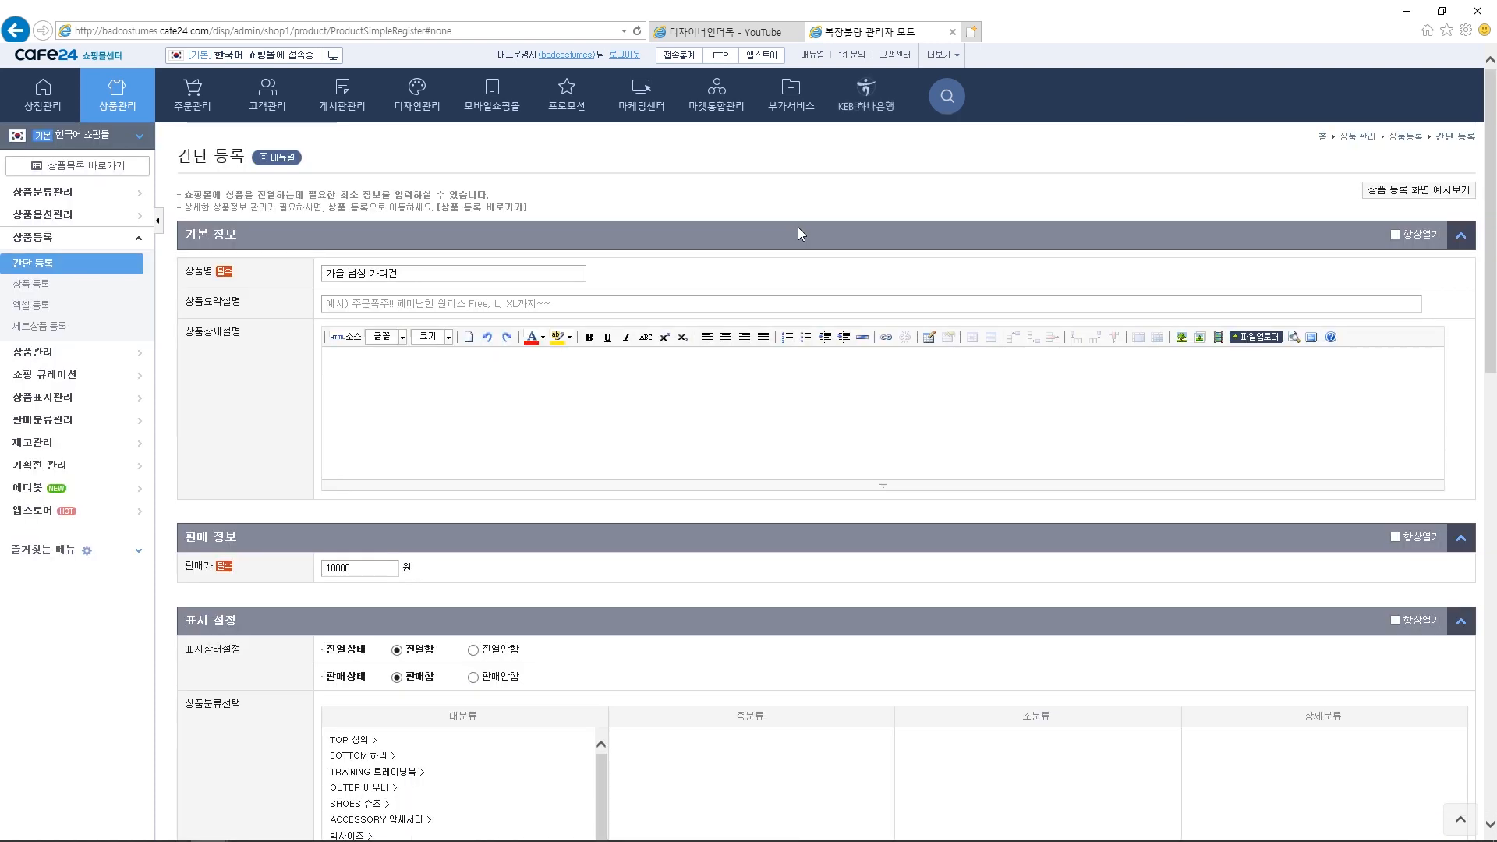
click(53, 355)
click(41, 290)
click(694, 446)
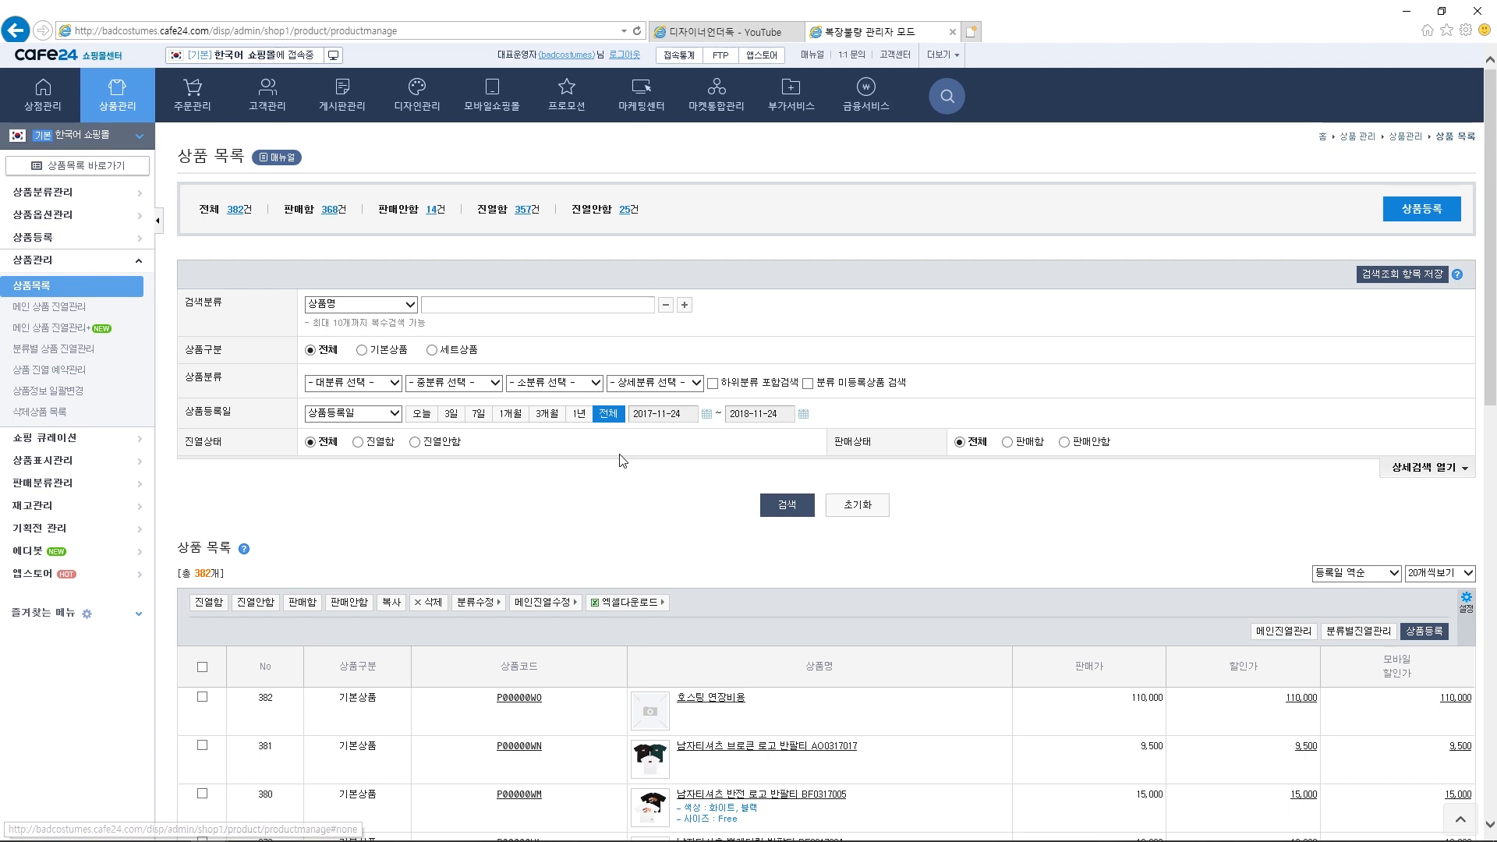
Step: Search the product list for products in the TOP 상의 > 티셔츠/맨투맨 category
scroll(618, 460, down, 3)
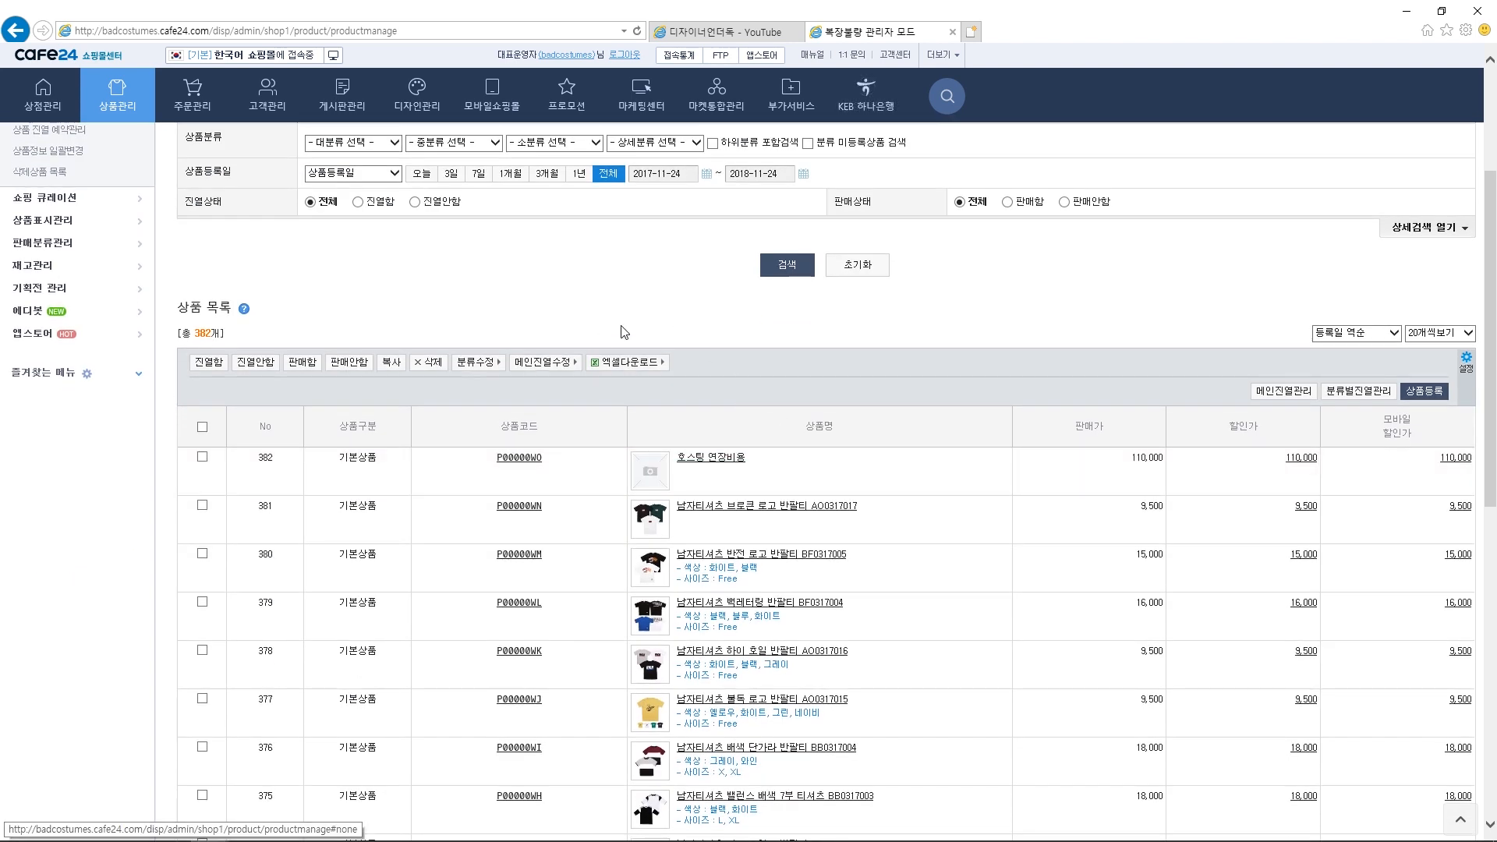
scroll(750, 331, up, 3)
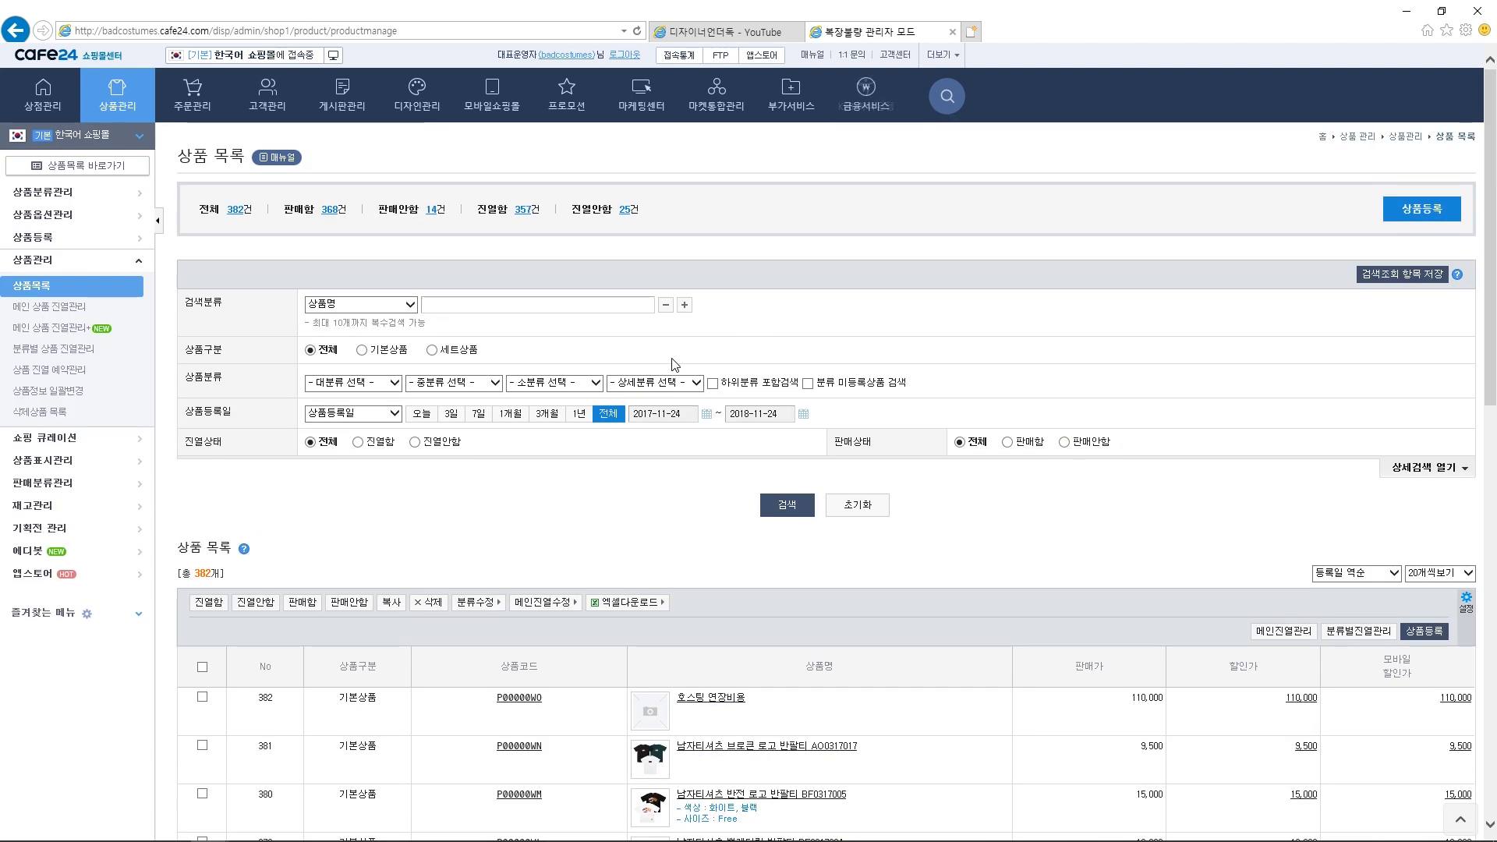
scroll(619, 455, down, 2)
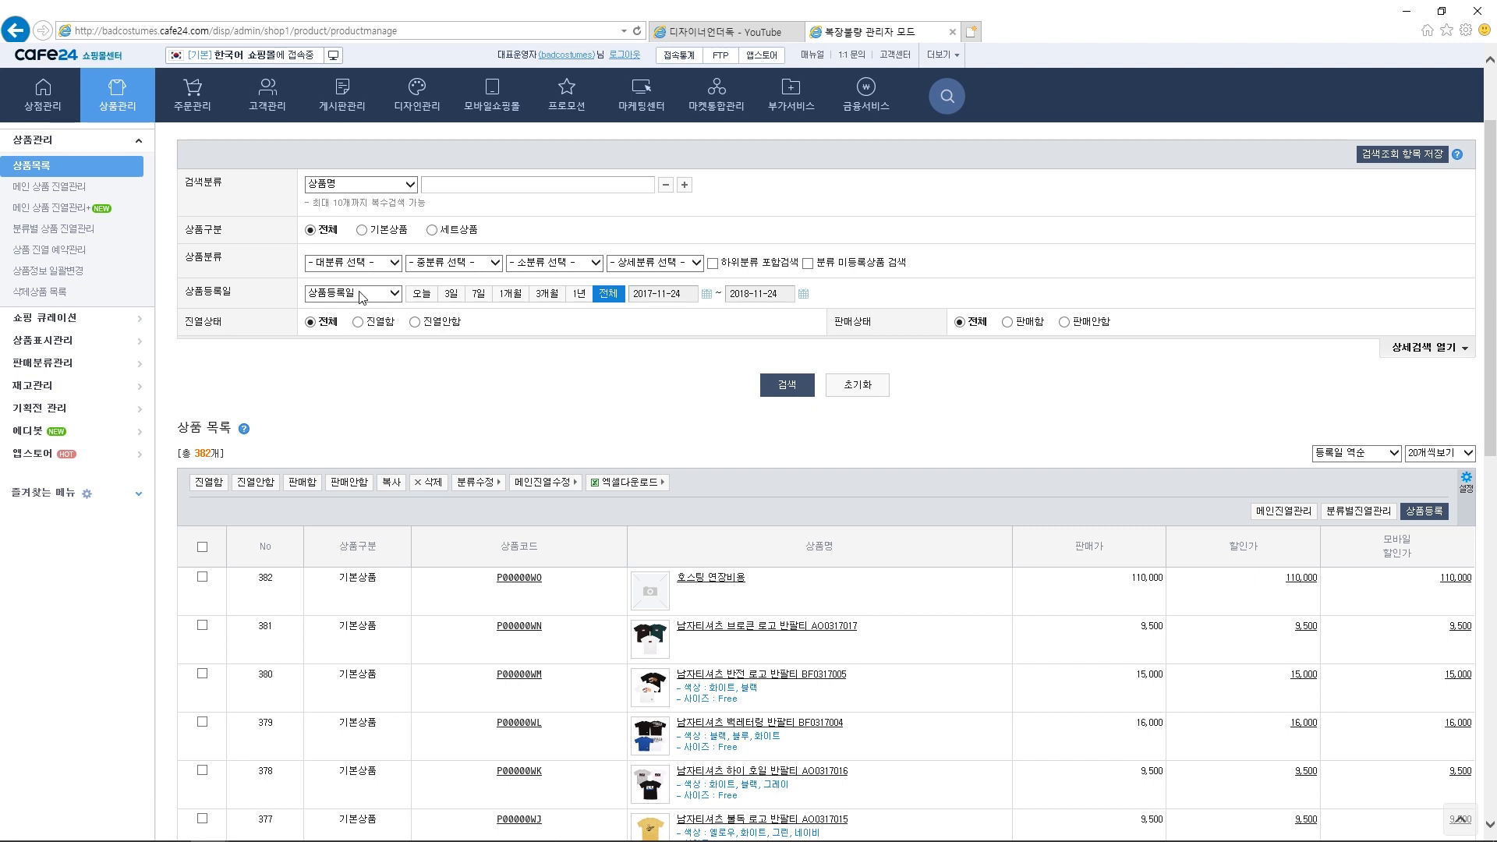
click(364, 265)
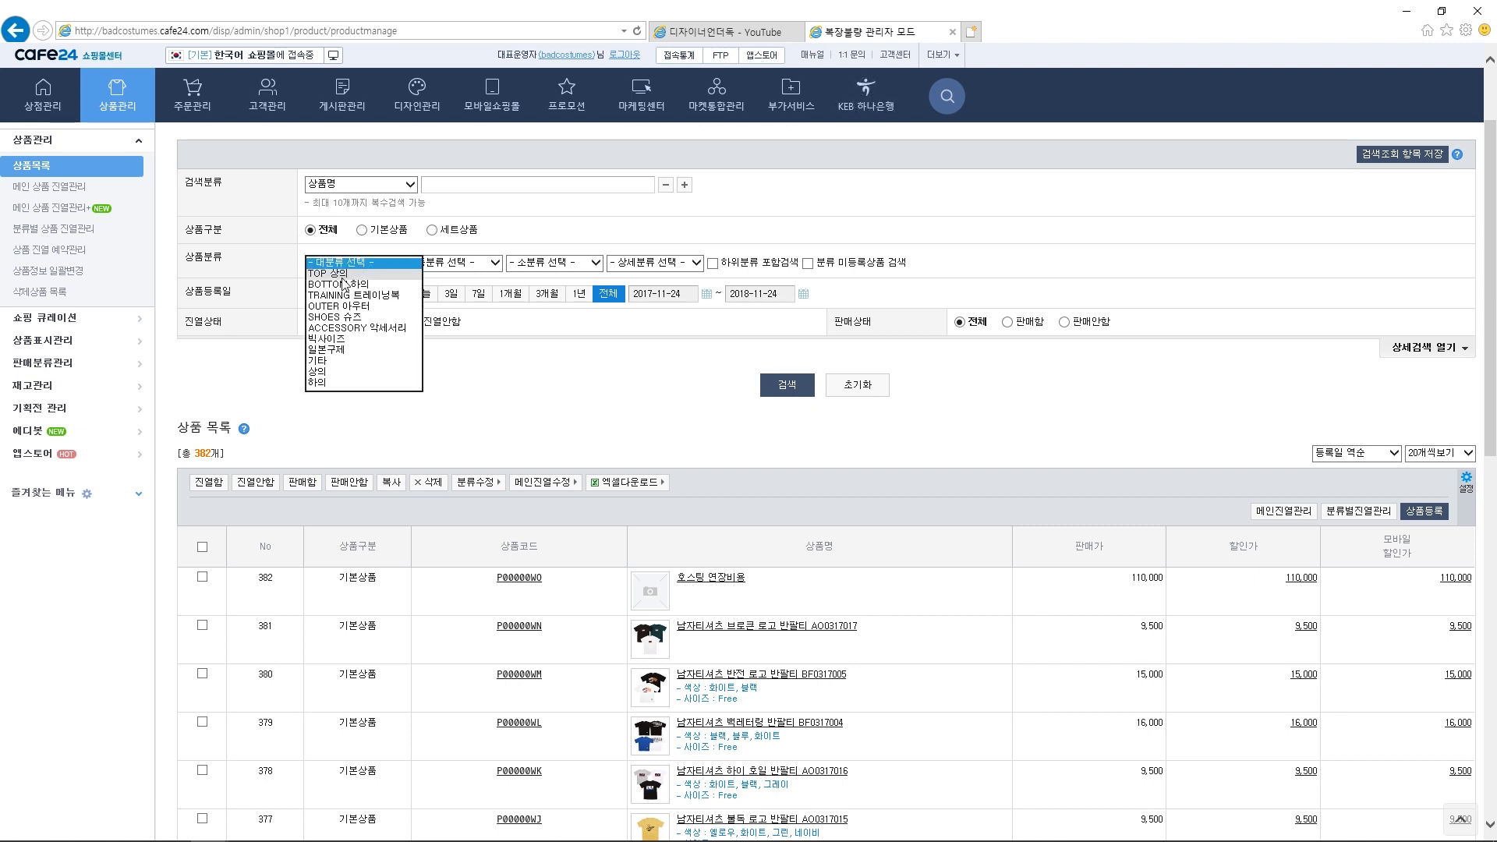
click(340, 274)
click(452, 263)
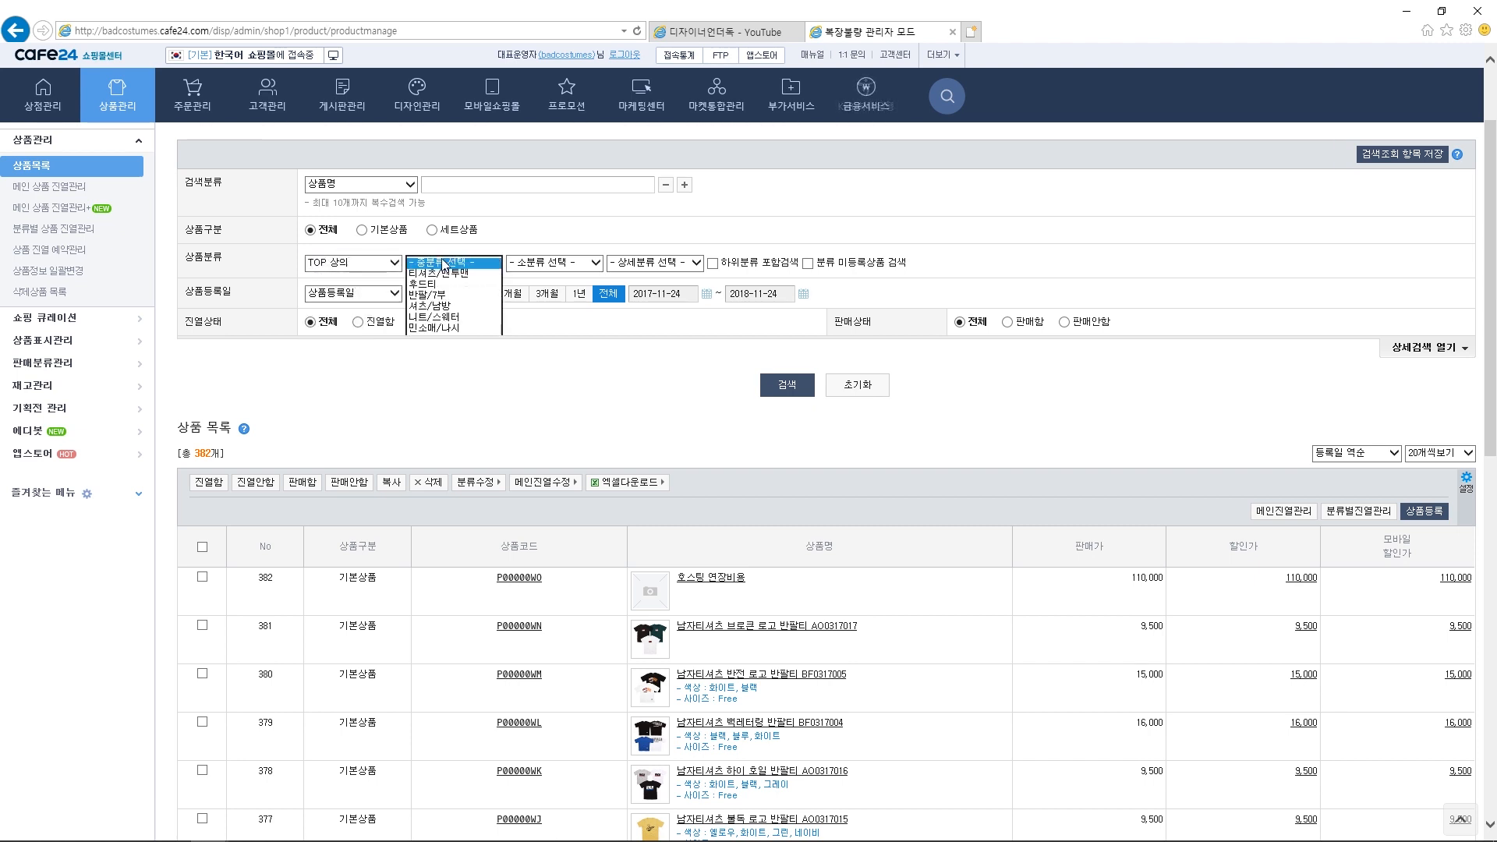
click(448, 284)
click(787, 385)
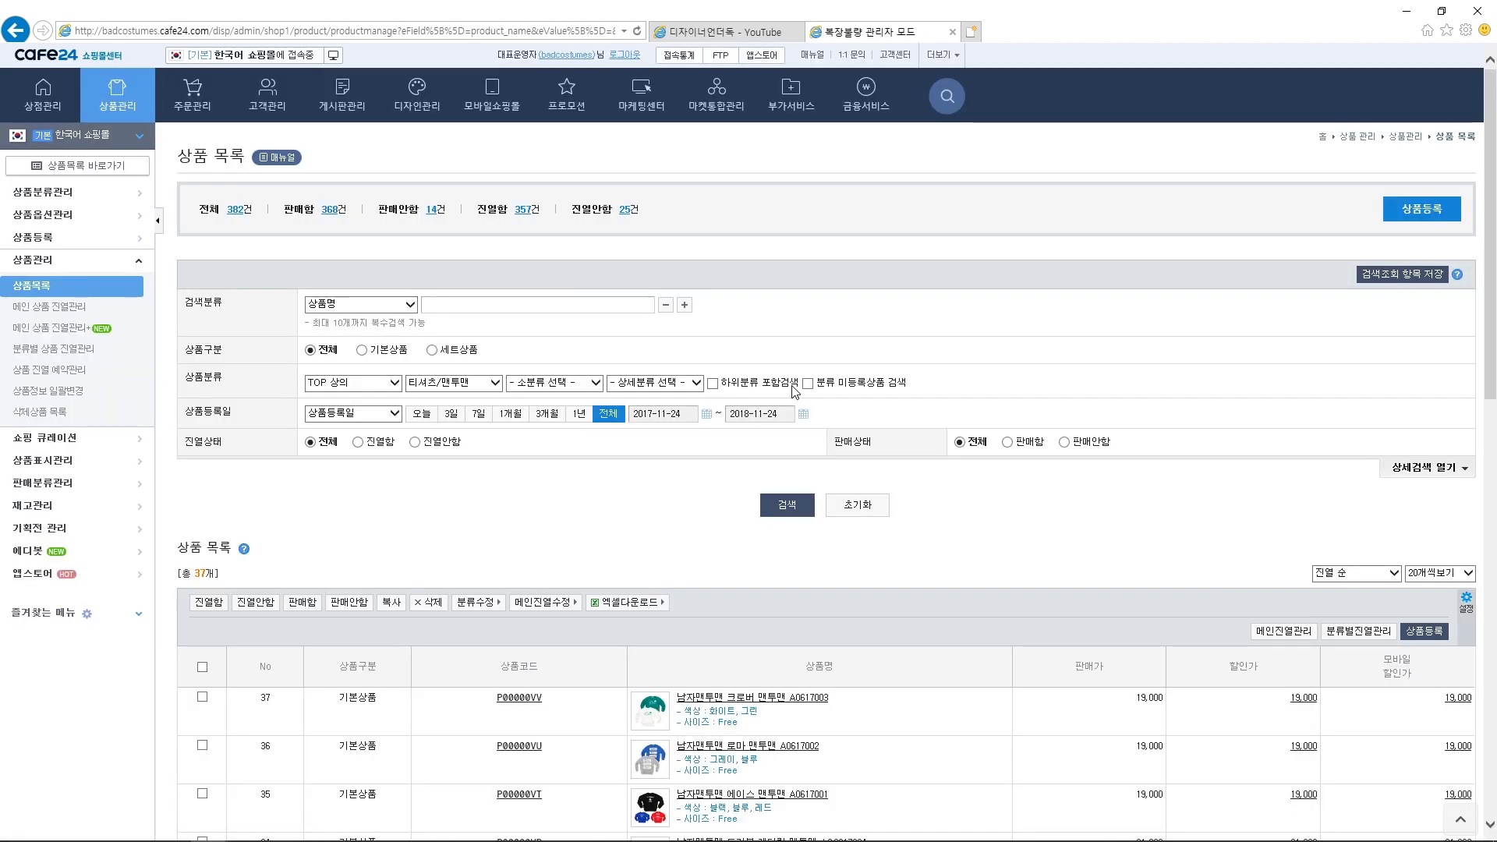
scroll(707, 456, up, 2)
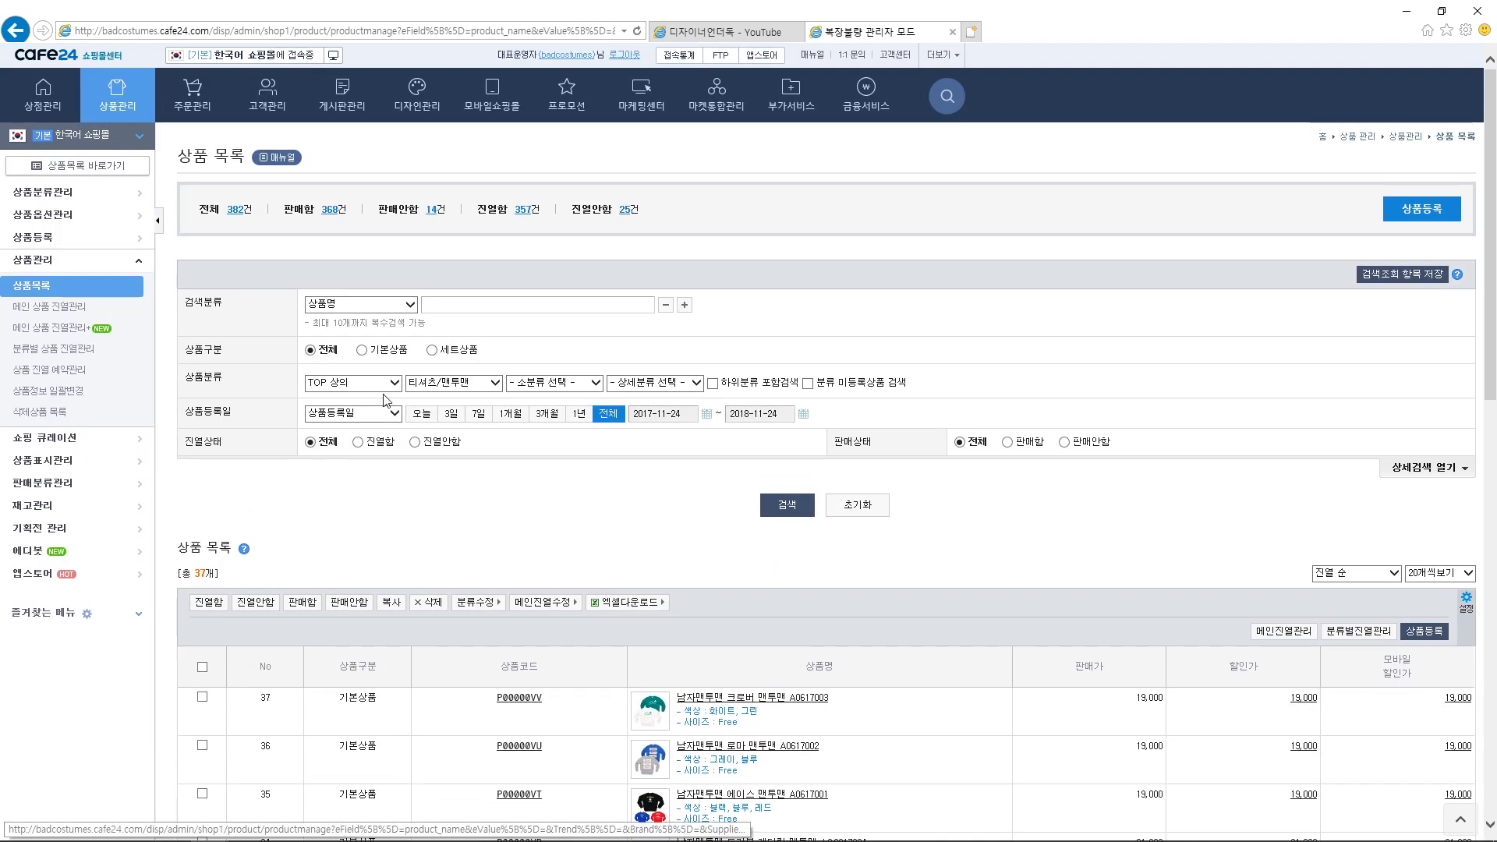
Step: Search the product list by the main category BOTTOM 하의 and again by TOP 상의, without choosing a subcategory
click(359, 382)
click(355, 394)
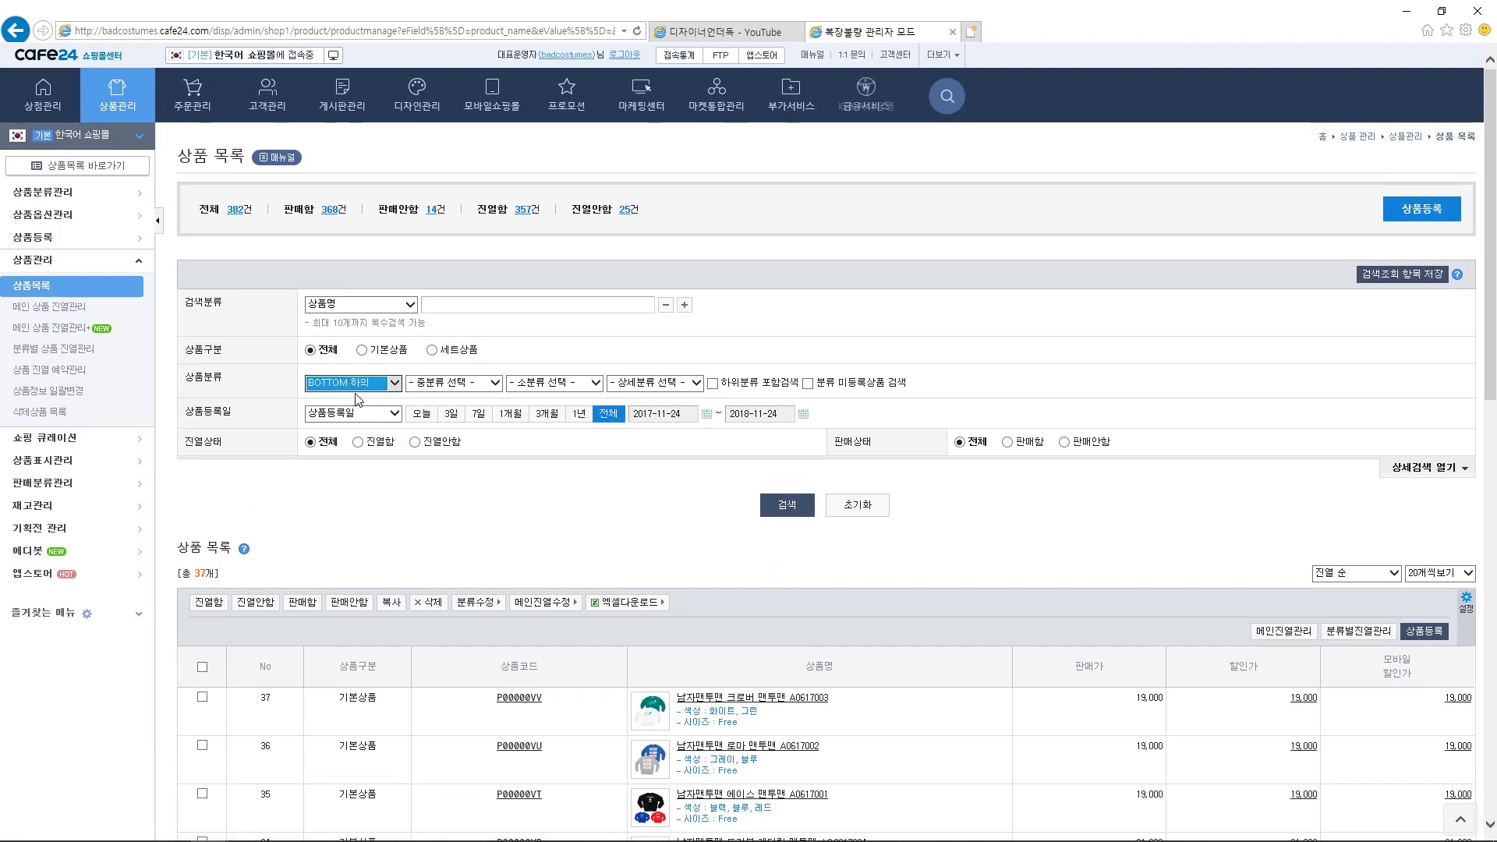
click(790, 520)
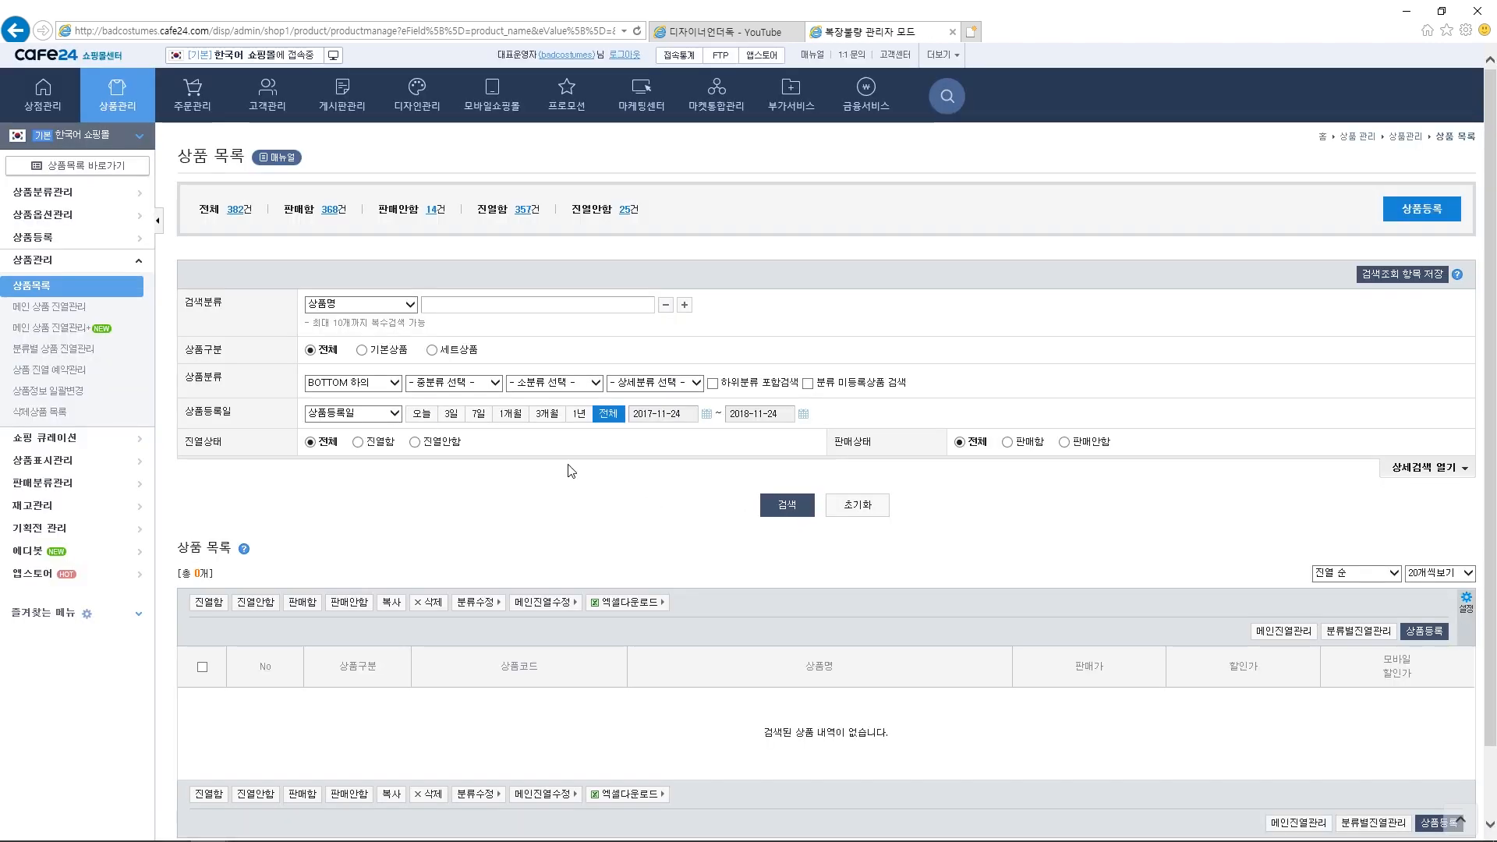
click(378, 387)
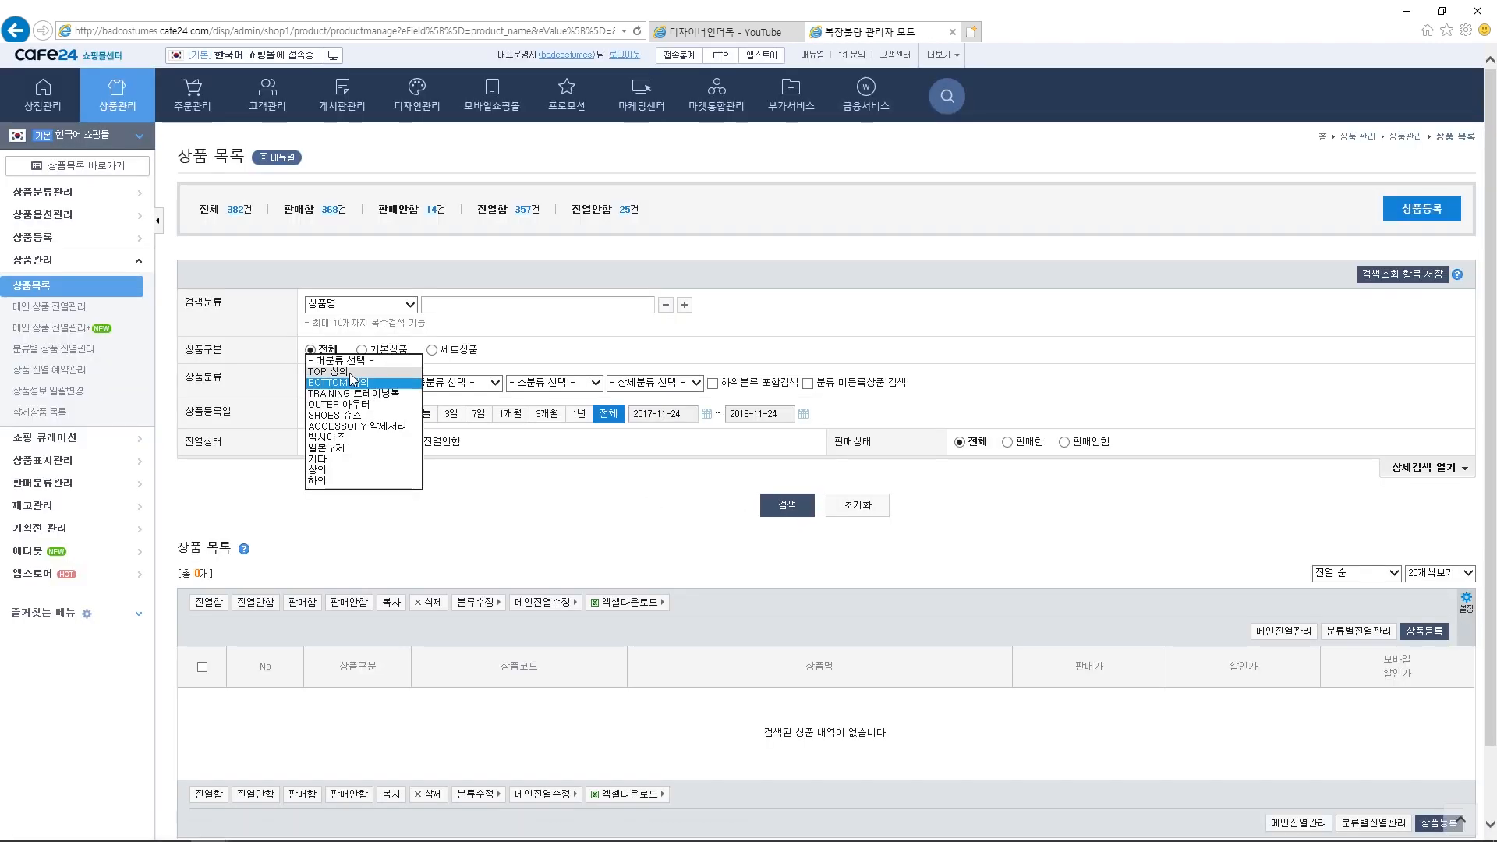
click(359, 372)
click(787, 505)
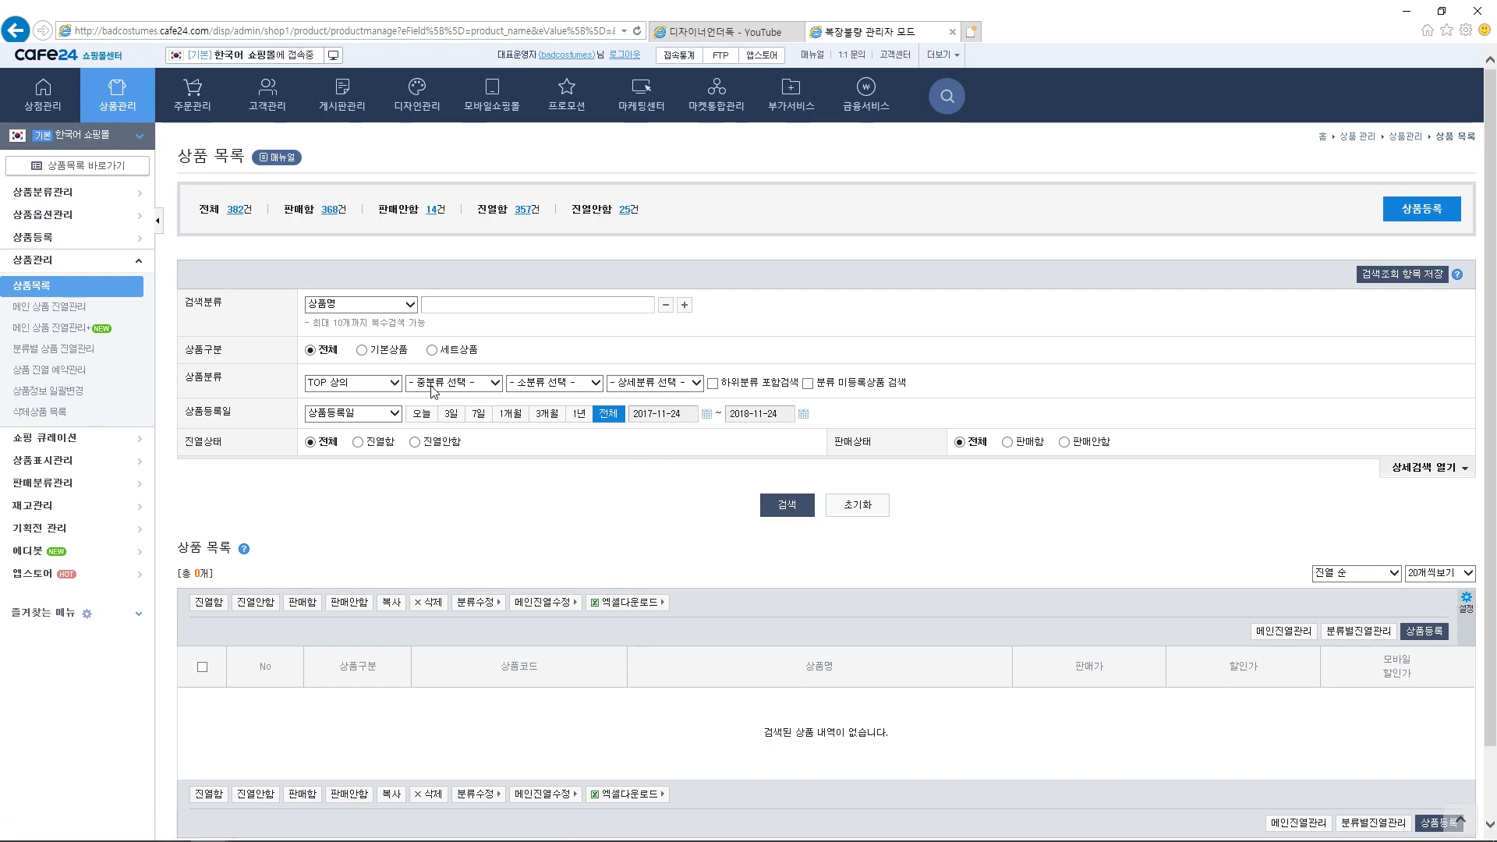
Step: Narrow the TOP 상의 product search to the 티셔츠/맨투맨 subcategory and look through the matching products
click(434, 391)
click(441, 406)
click(789, 515)
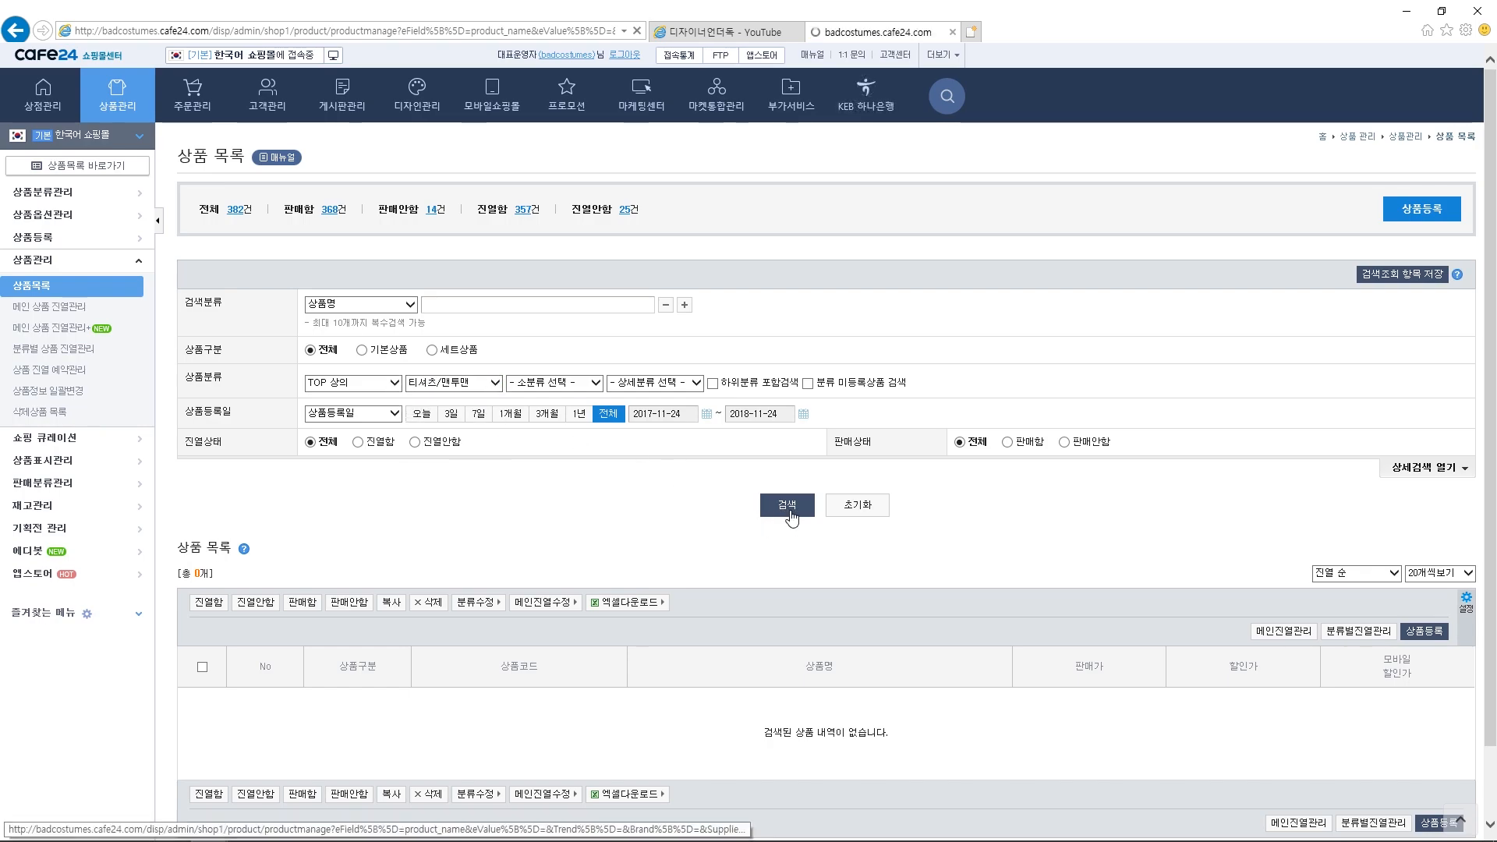
scroll(792, 507, down, 2)
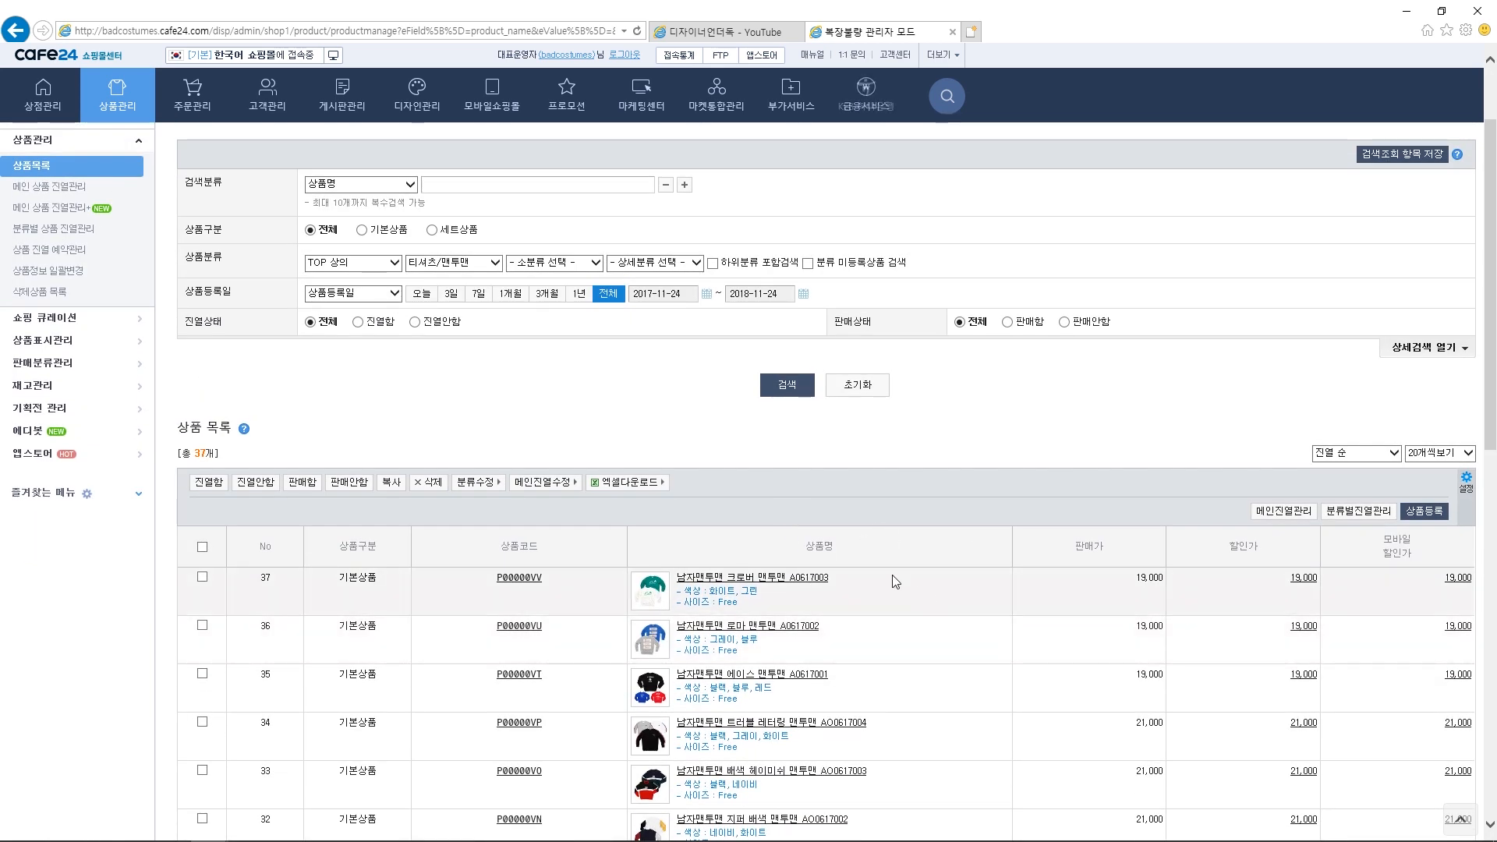
Step: Open the edit form of 남자맨투맨 크로버 맨투맨 A0617003, review its basic and sales information, and return to the product list
click(803, 584)
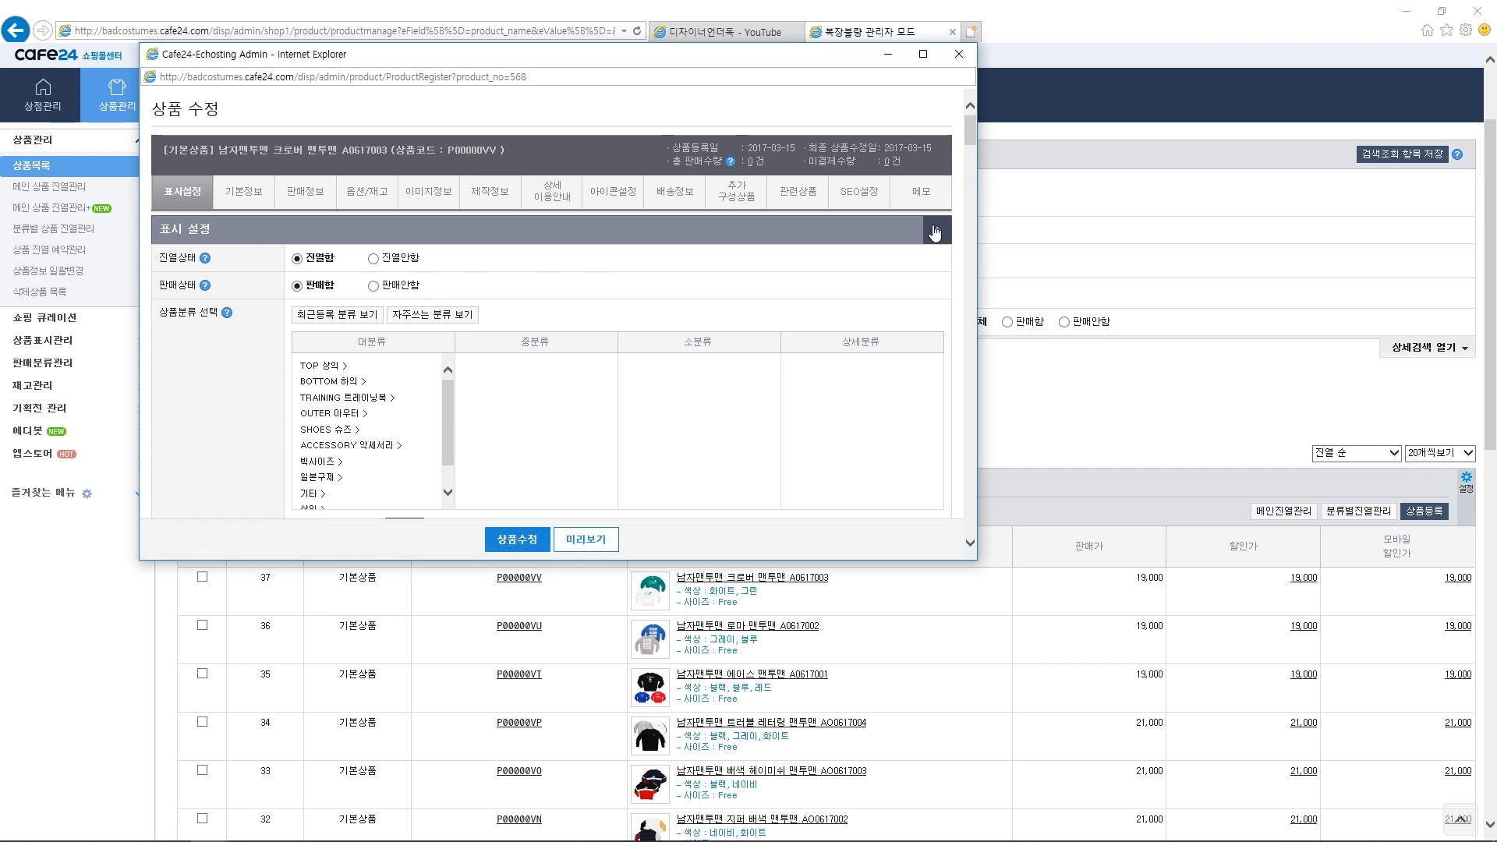
drag(968, 133, 952, 199)
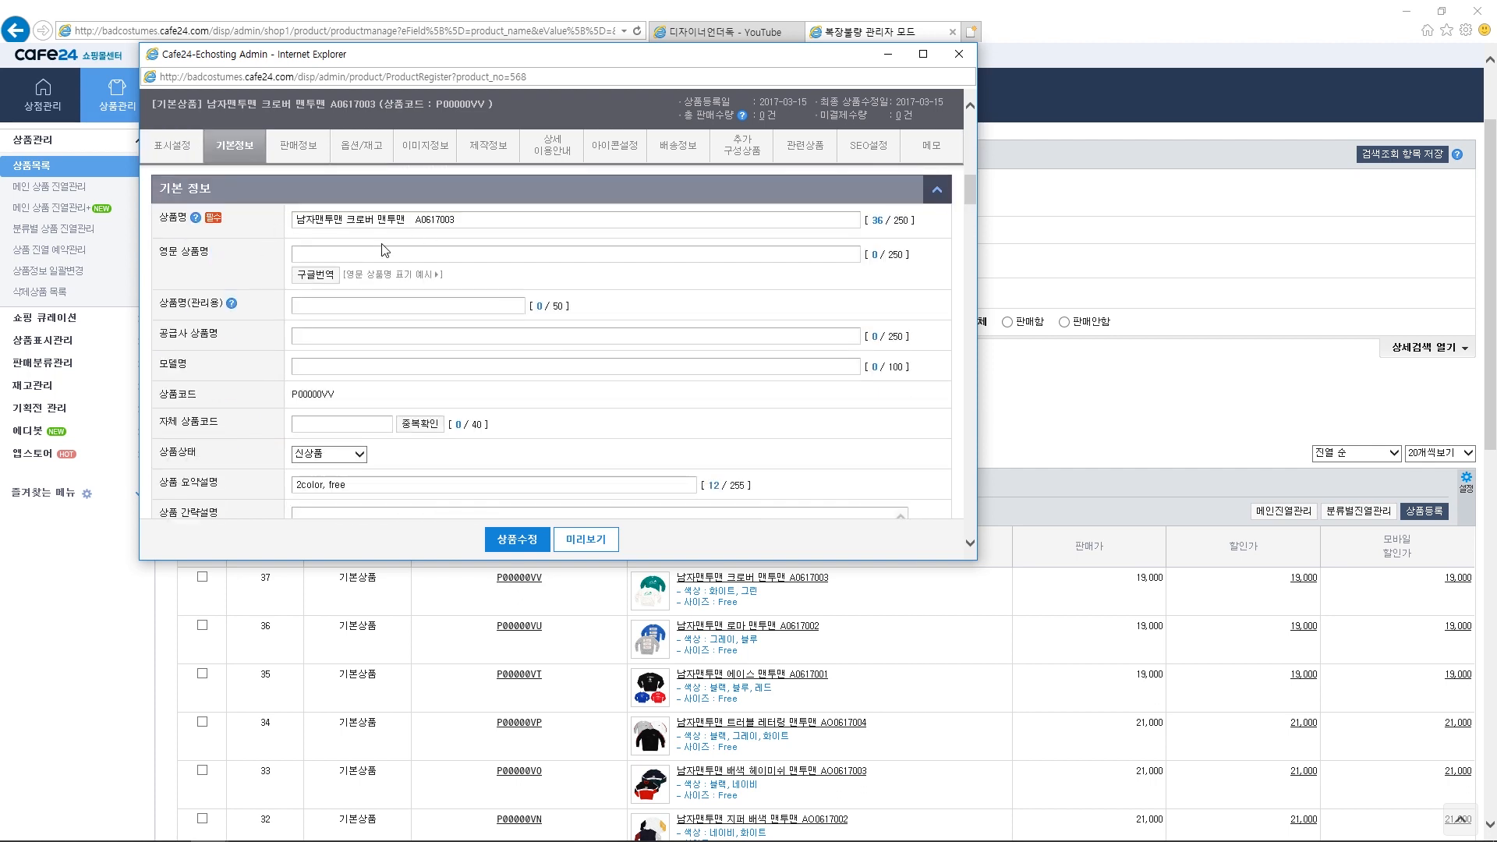
scroll(467, 427, down, 4)
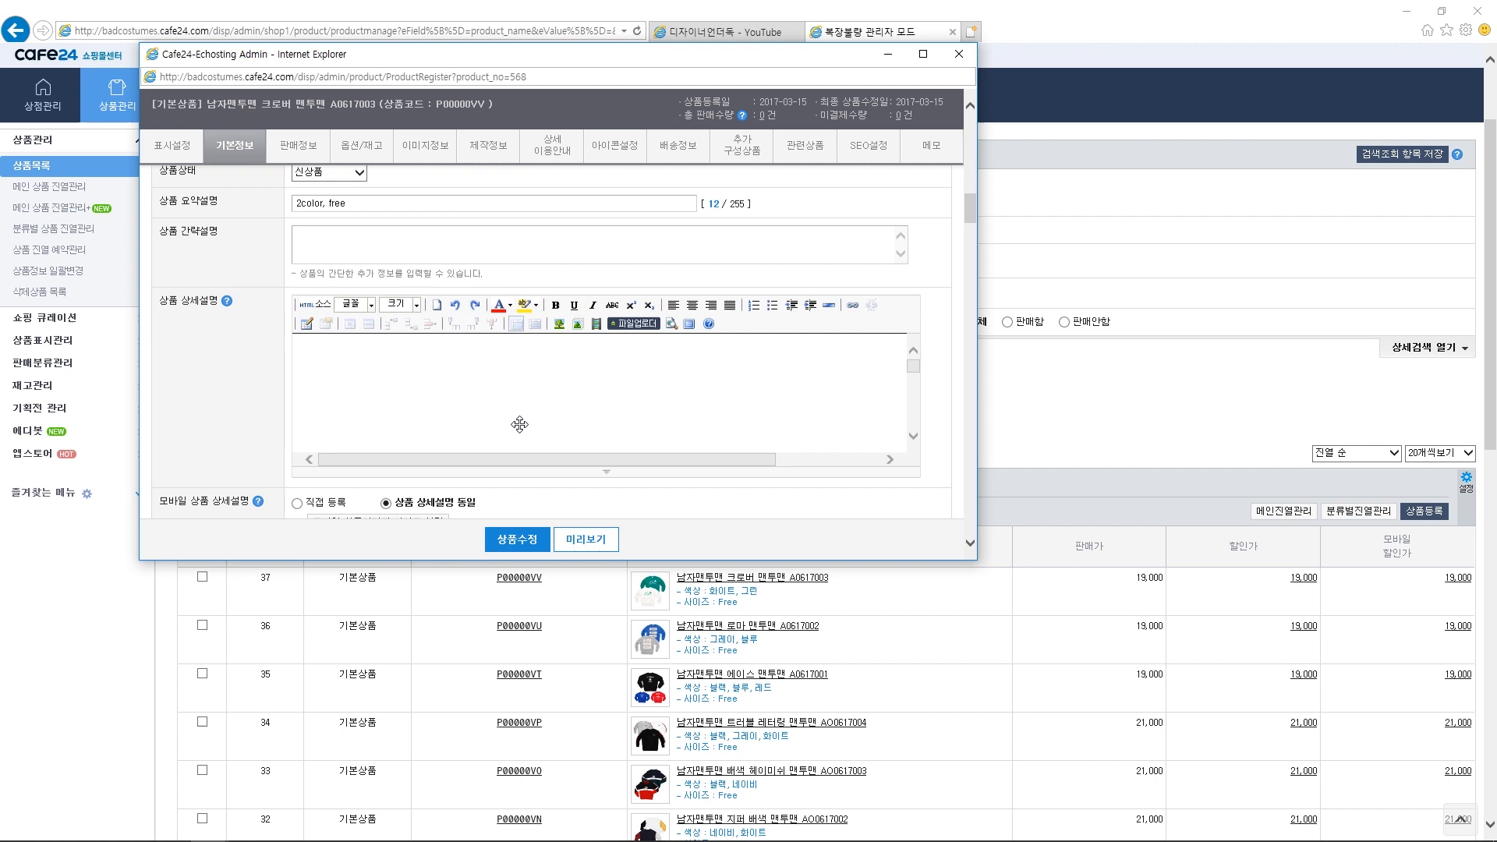
scroll(519, 425, down, 3)
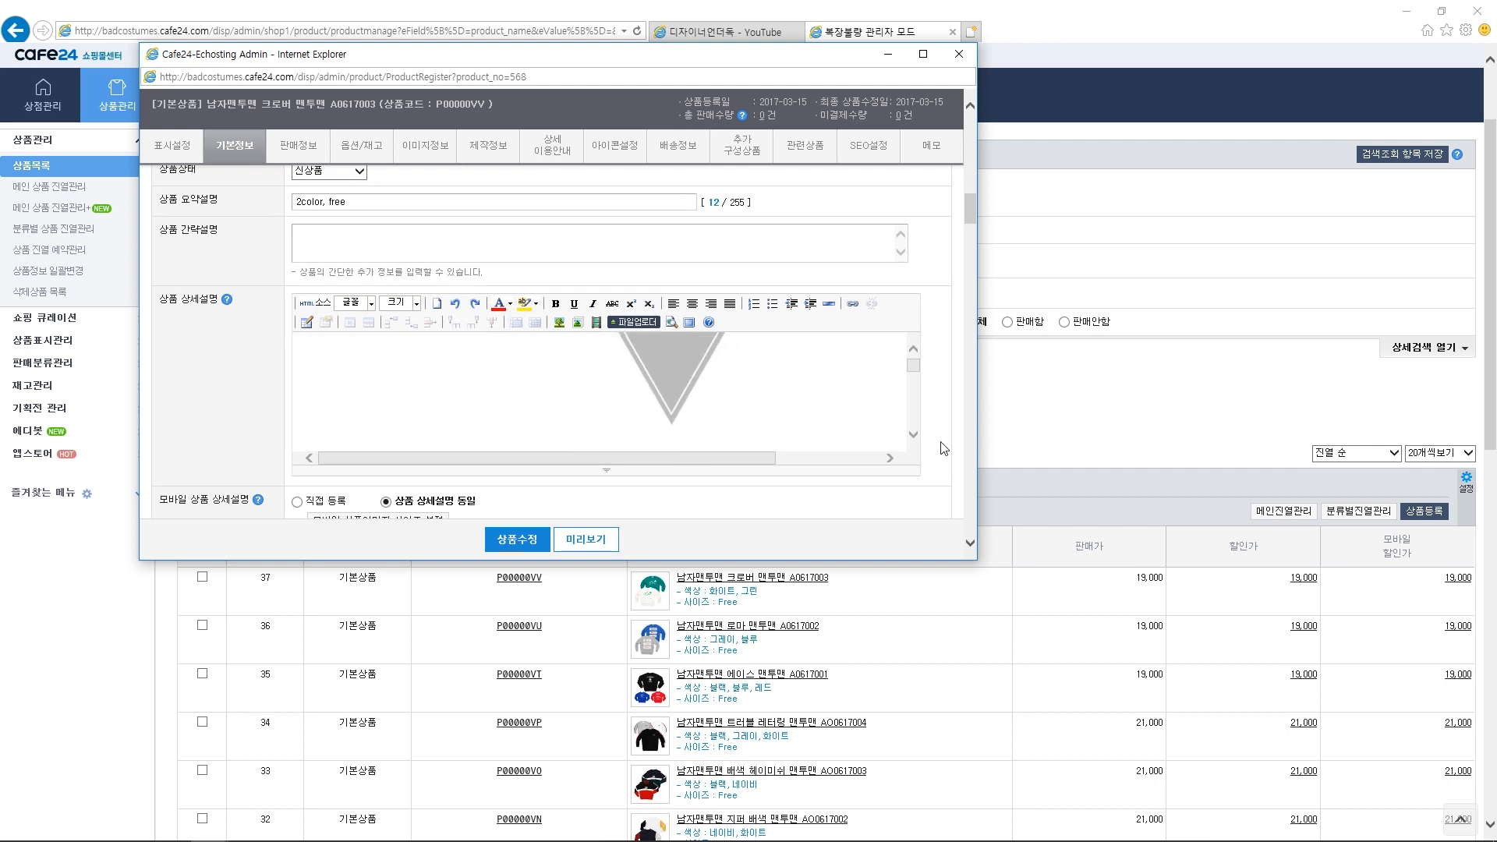
scroll(943, 448, down, 6)
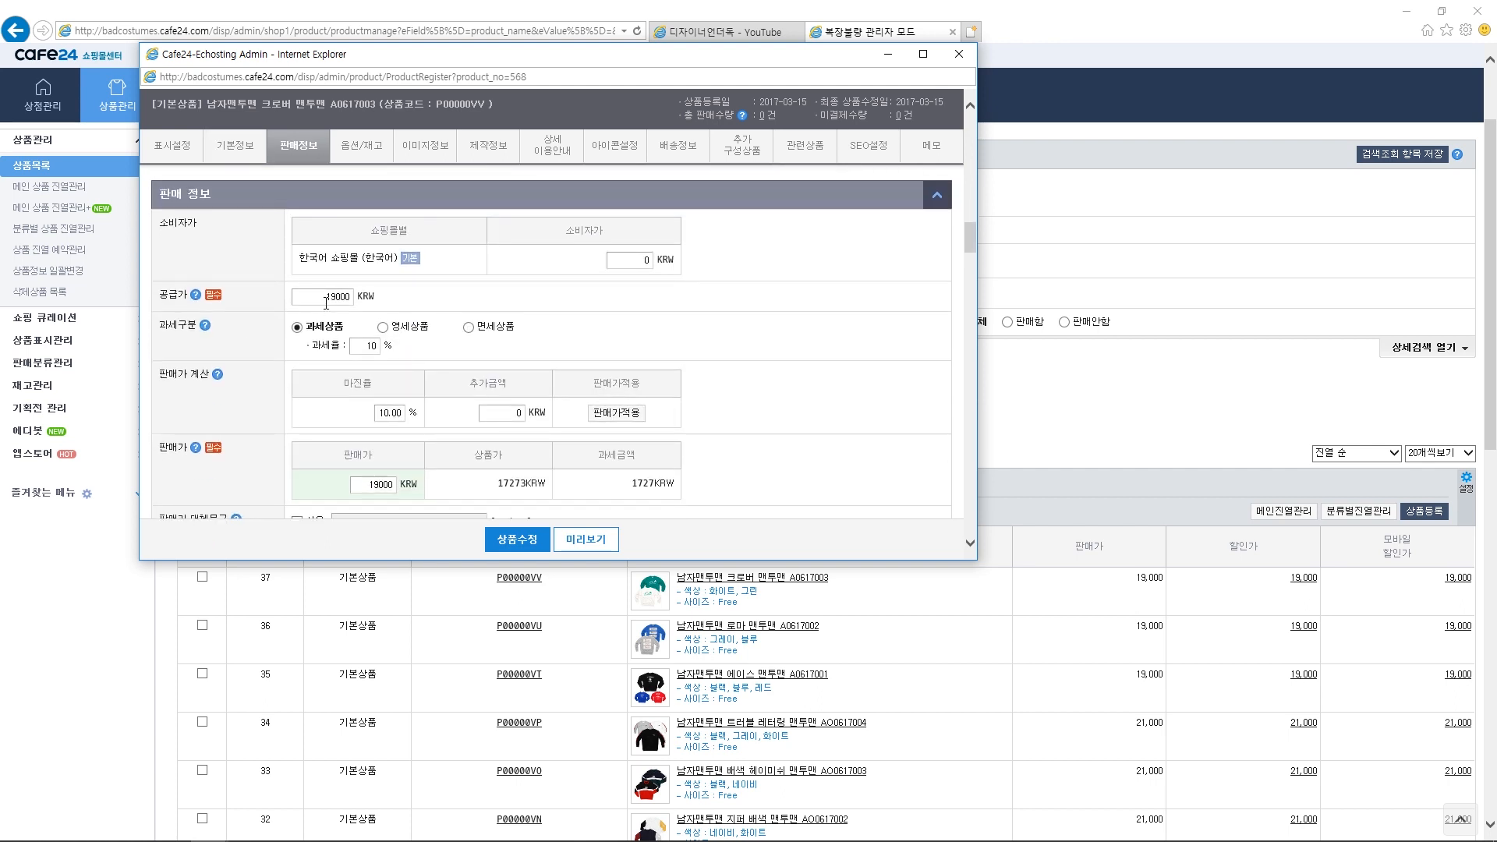
drag(964, 235, 948, 193)
scroll(550, 336, up, 10)
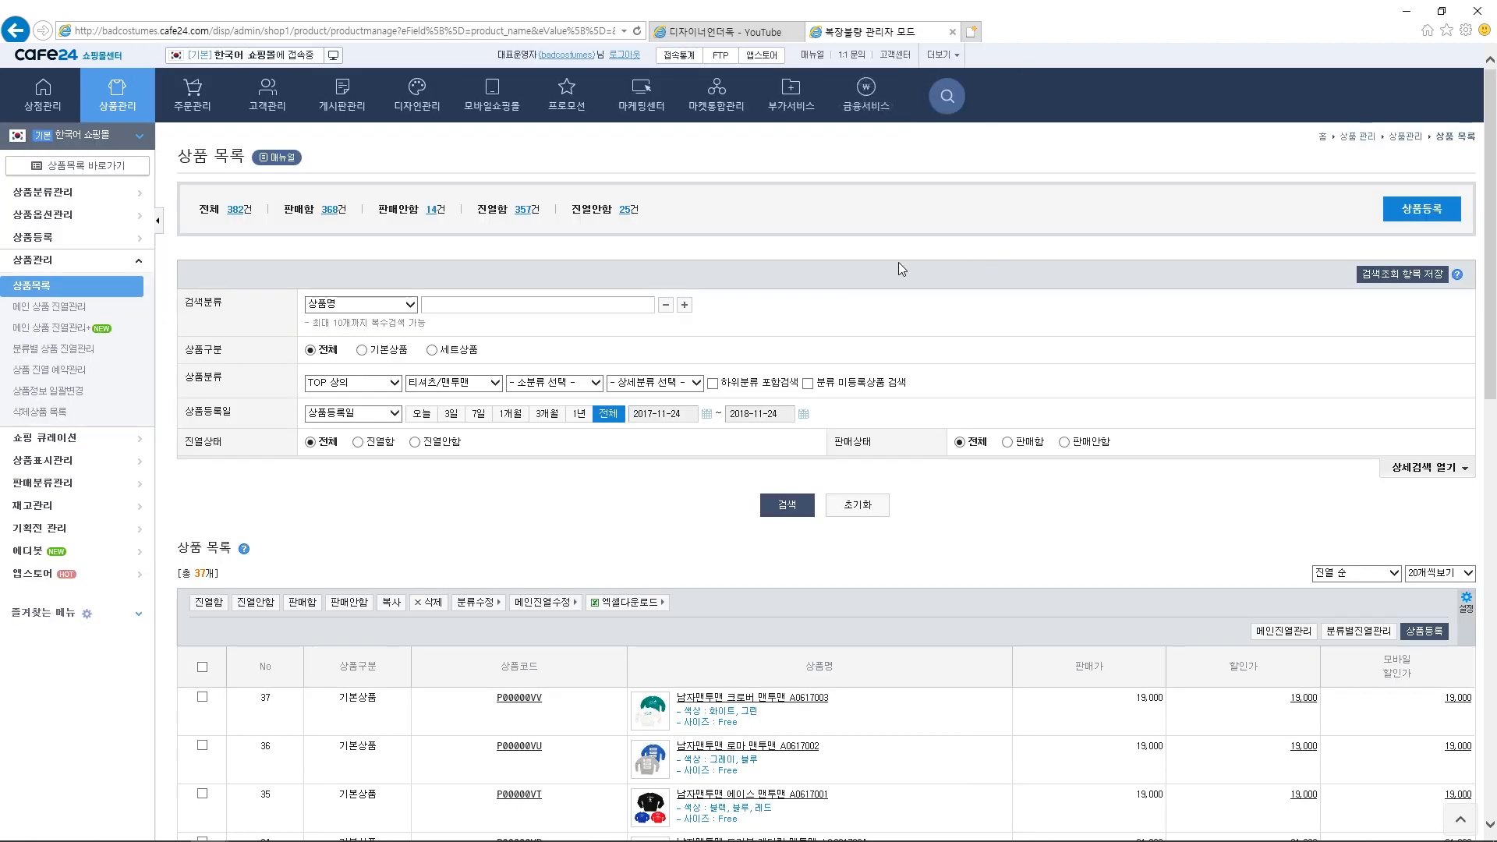
Step: Open 메인 상품 진열관리, review the products displayed under 추천상품PRODUCT, and select all of them
click(68, 316)
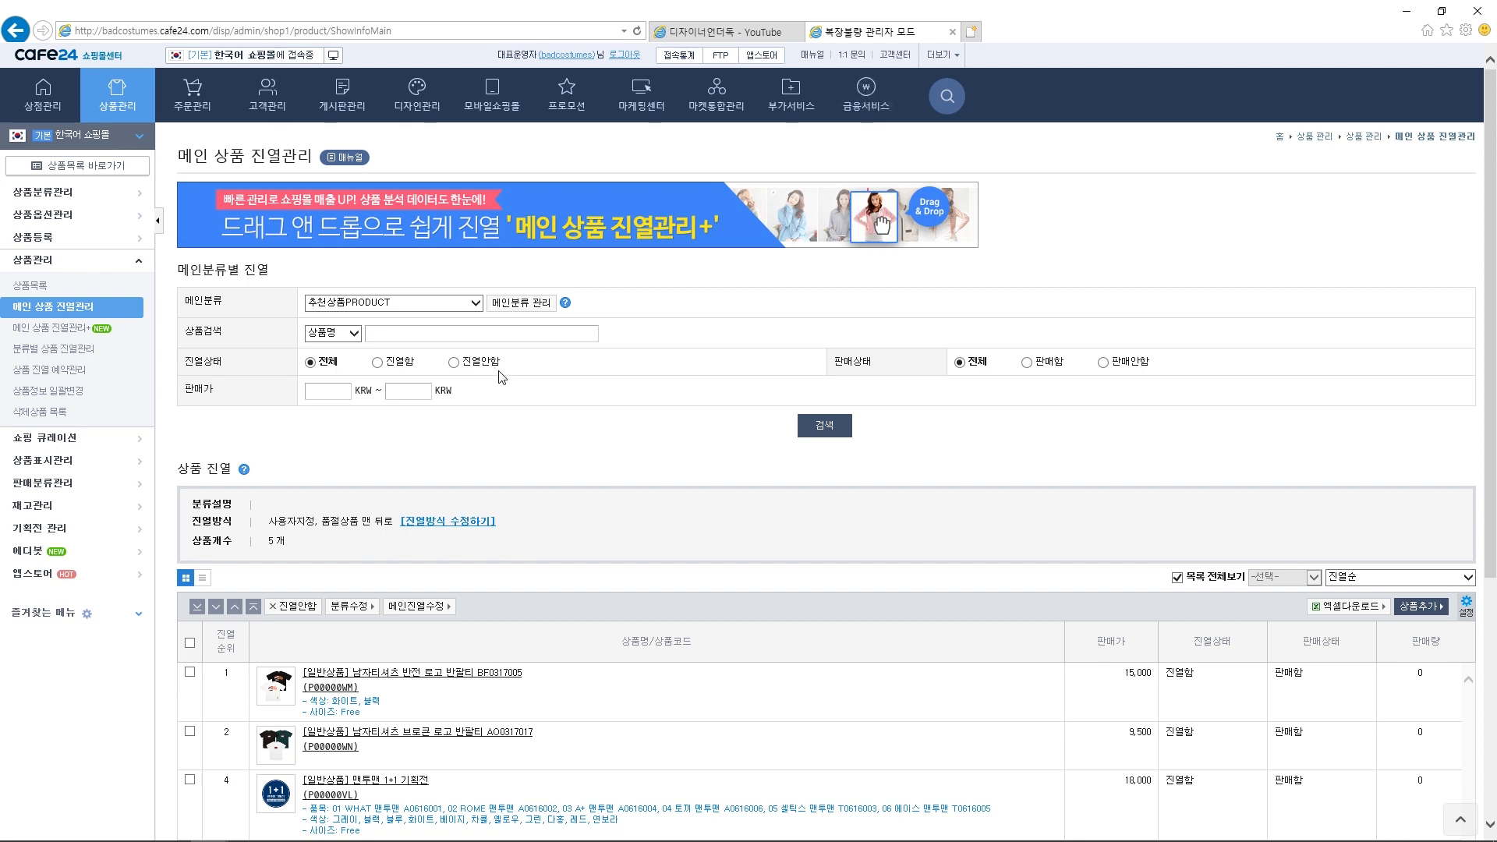
scroll(491, 366, down, 2)
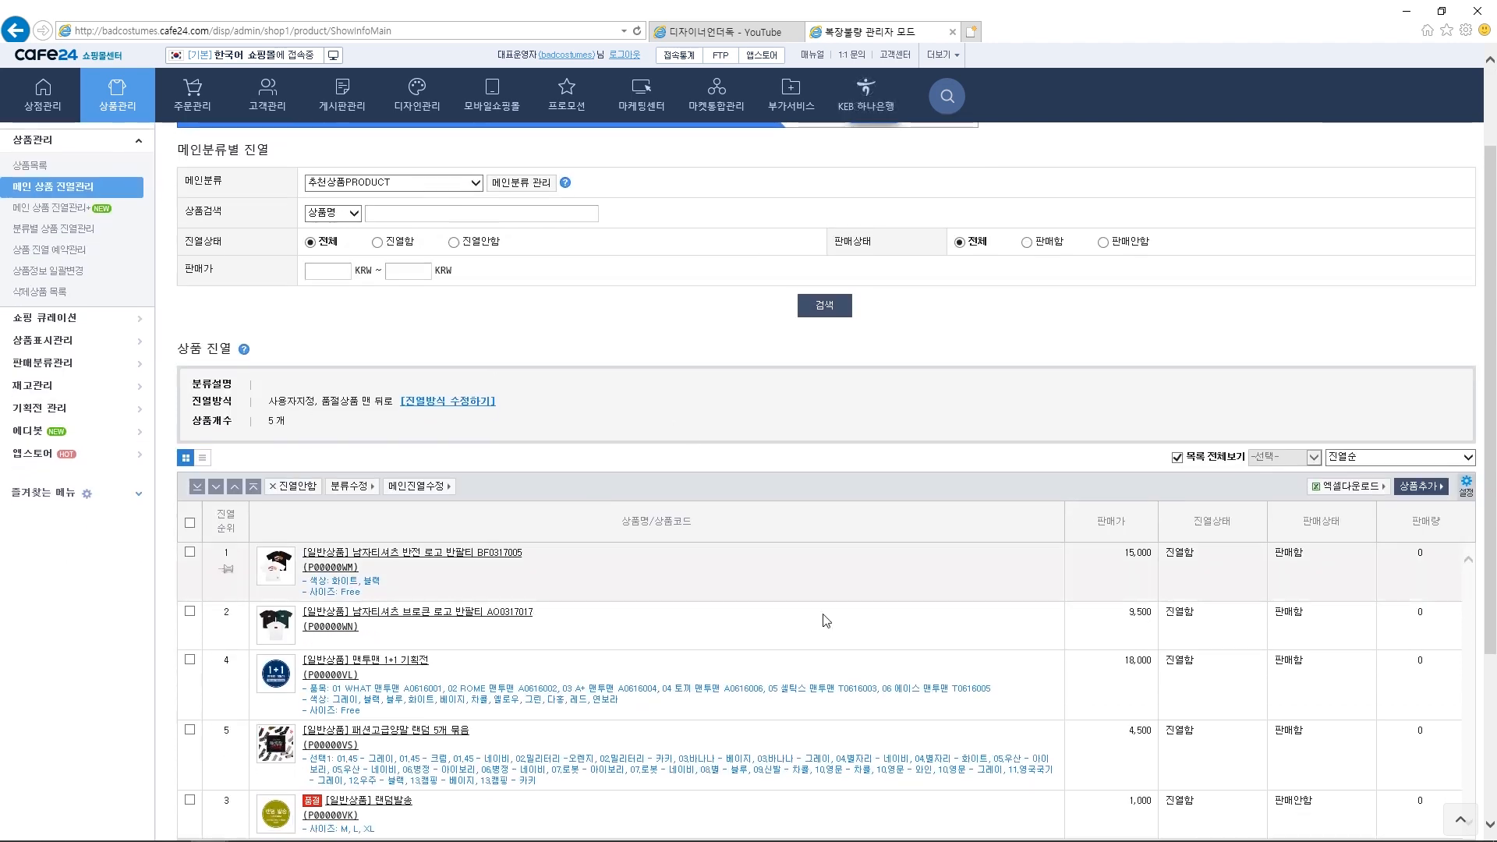
scroll(698, 565, down, 4)
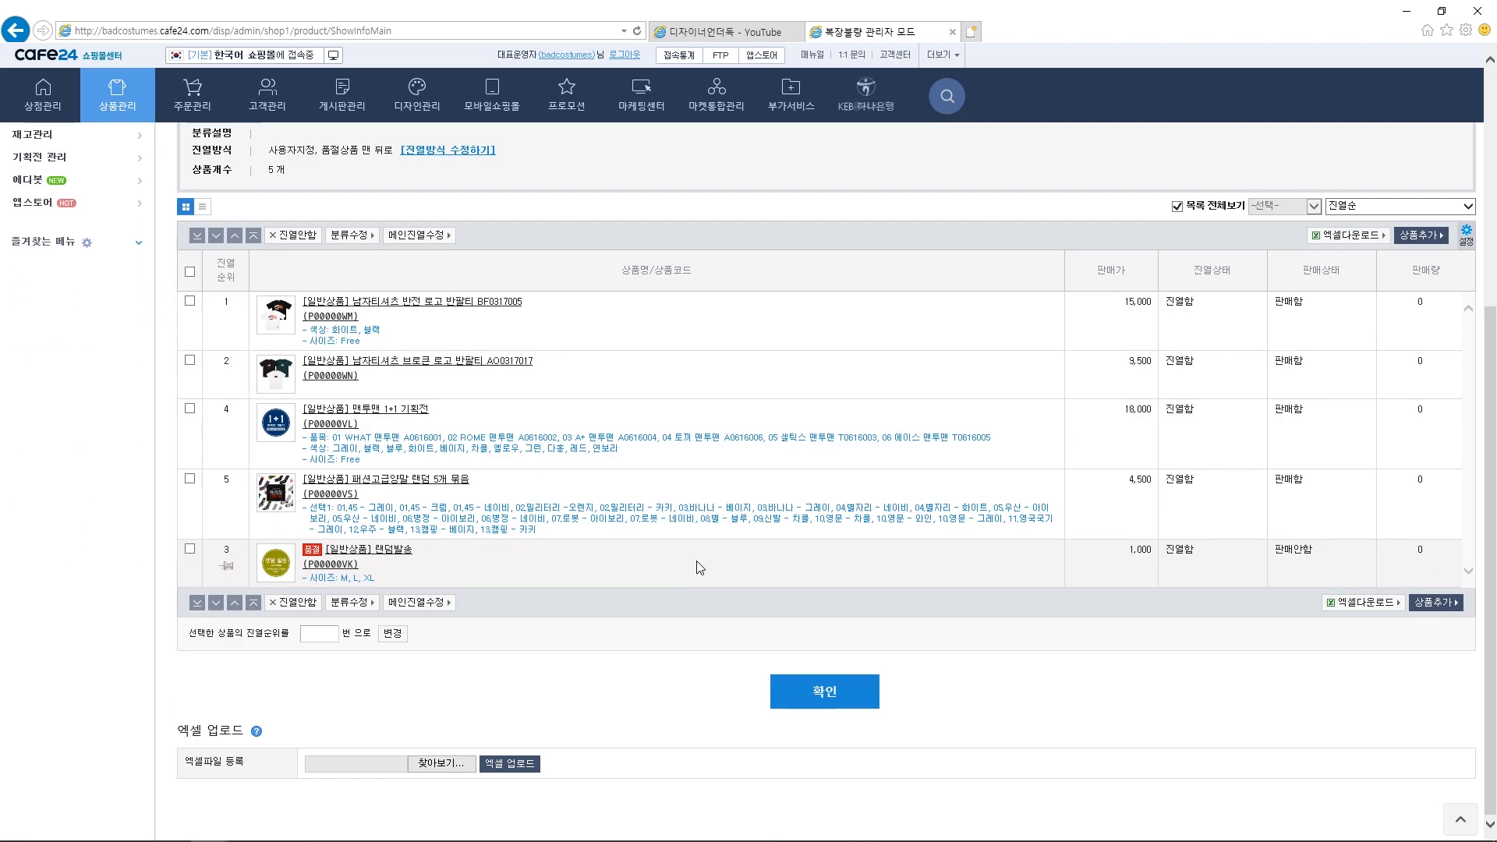
scroll(699, 567, up, 6)
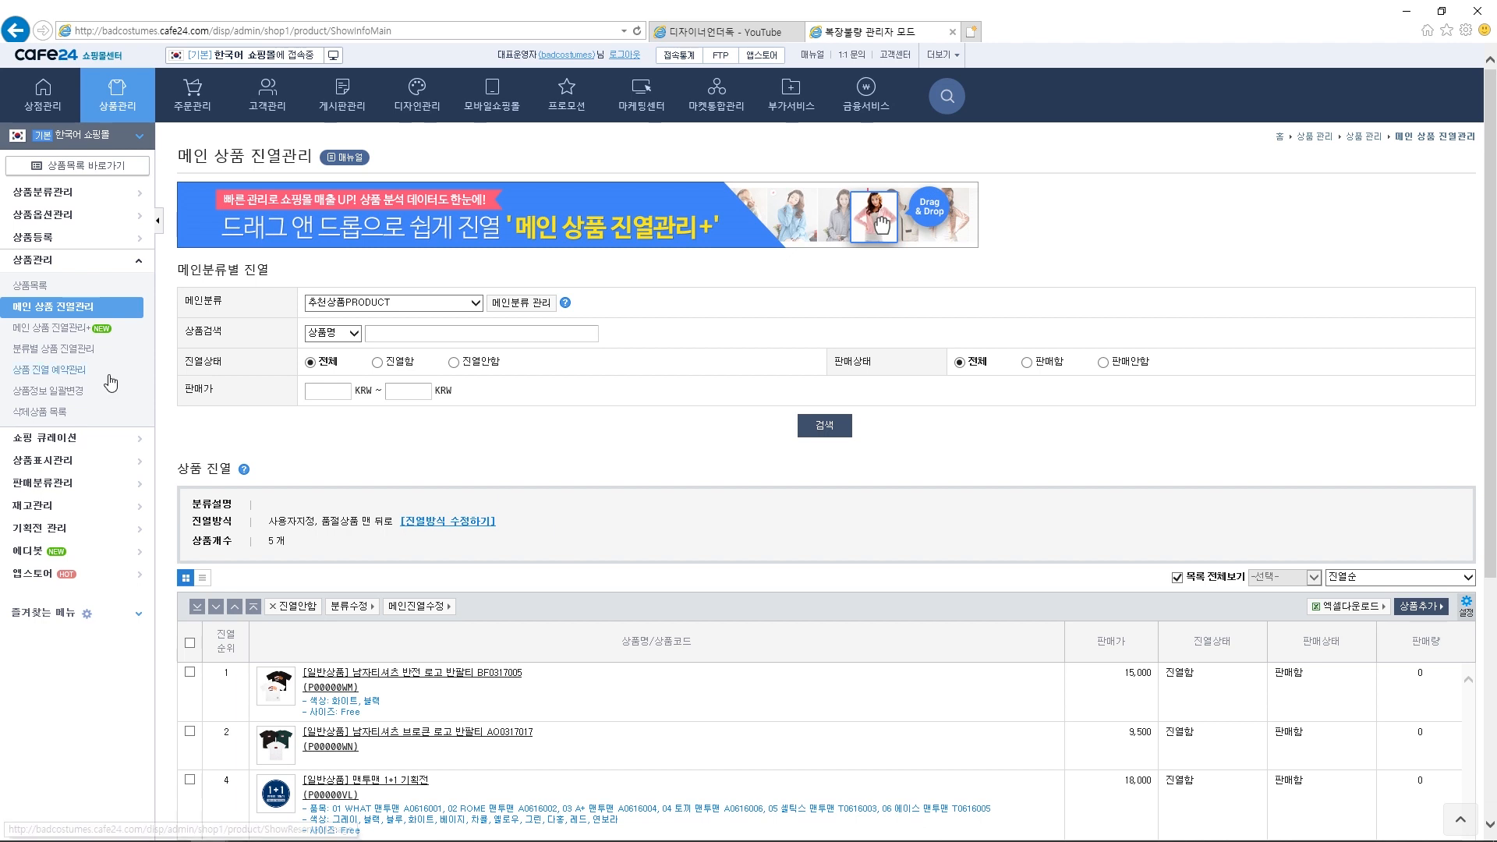
scroll(933, 502, down, 6)
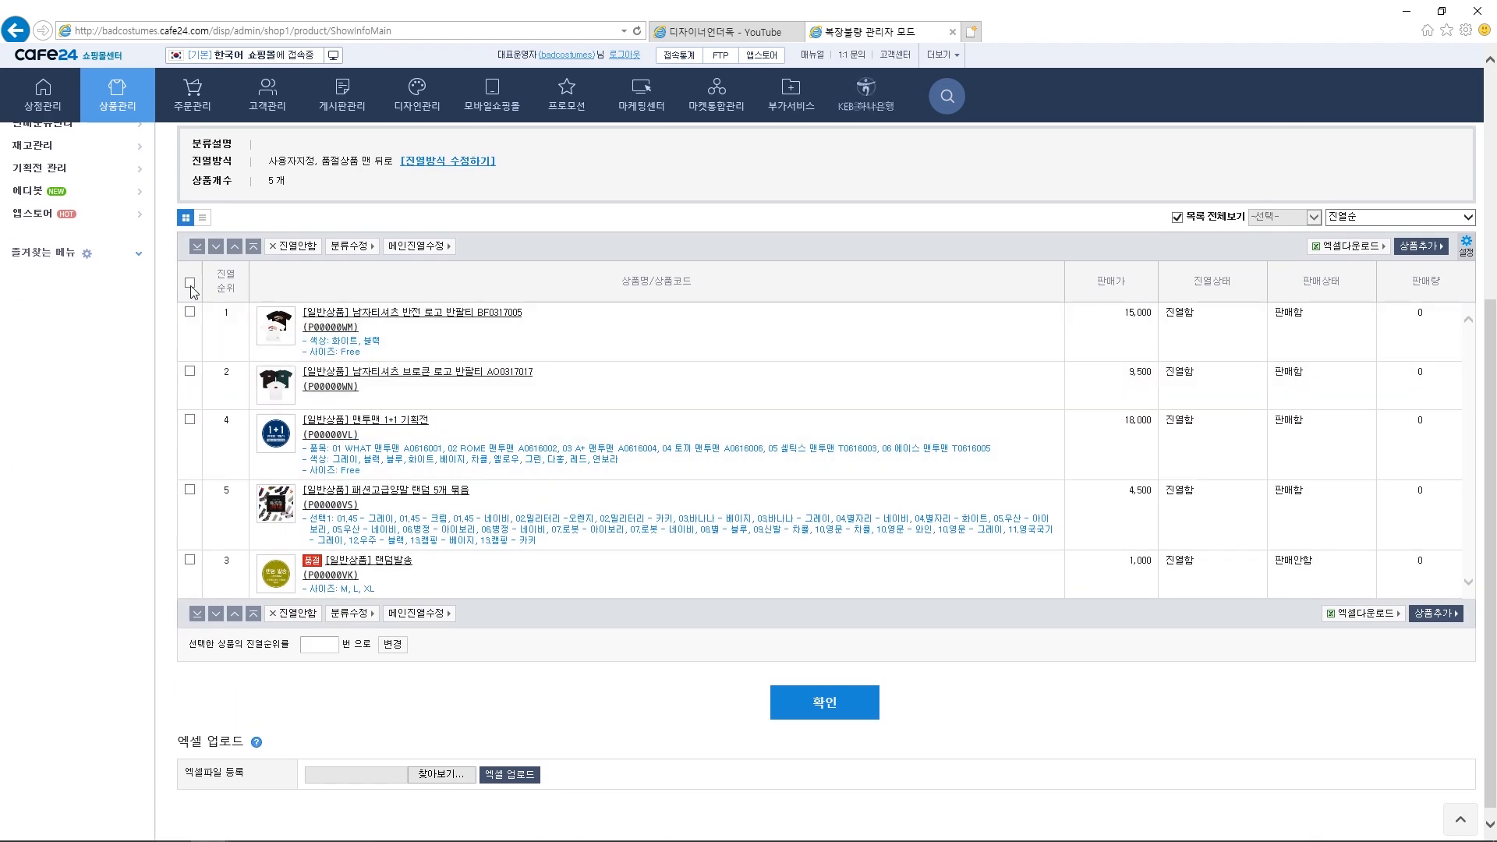
click(189, 283)
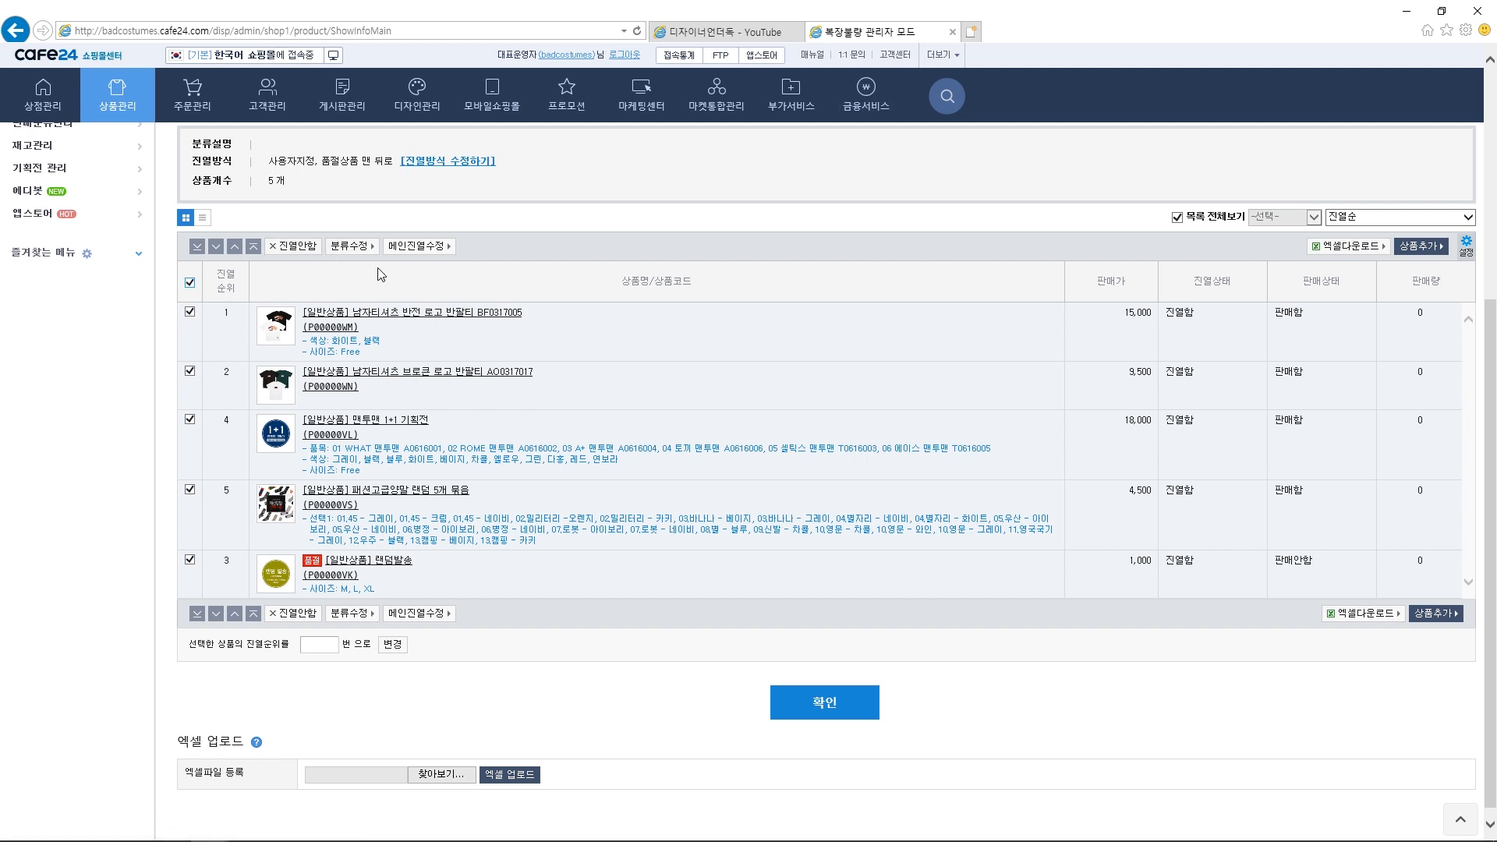
Step: Open the edit form of 남자티셔츠 반전 로고 반팔티 BF0317005 and examine its 메인 진열 settings
click(437, 320)
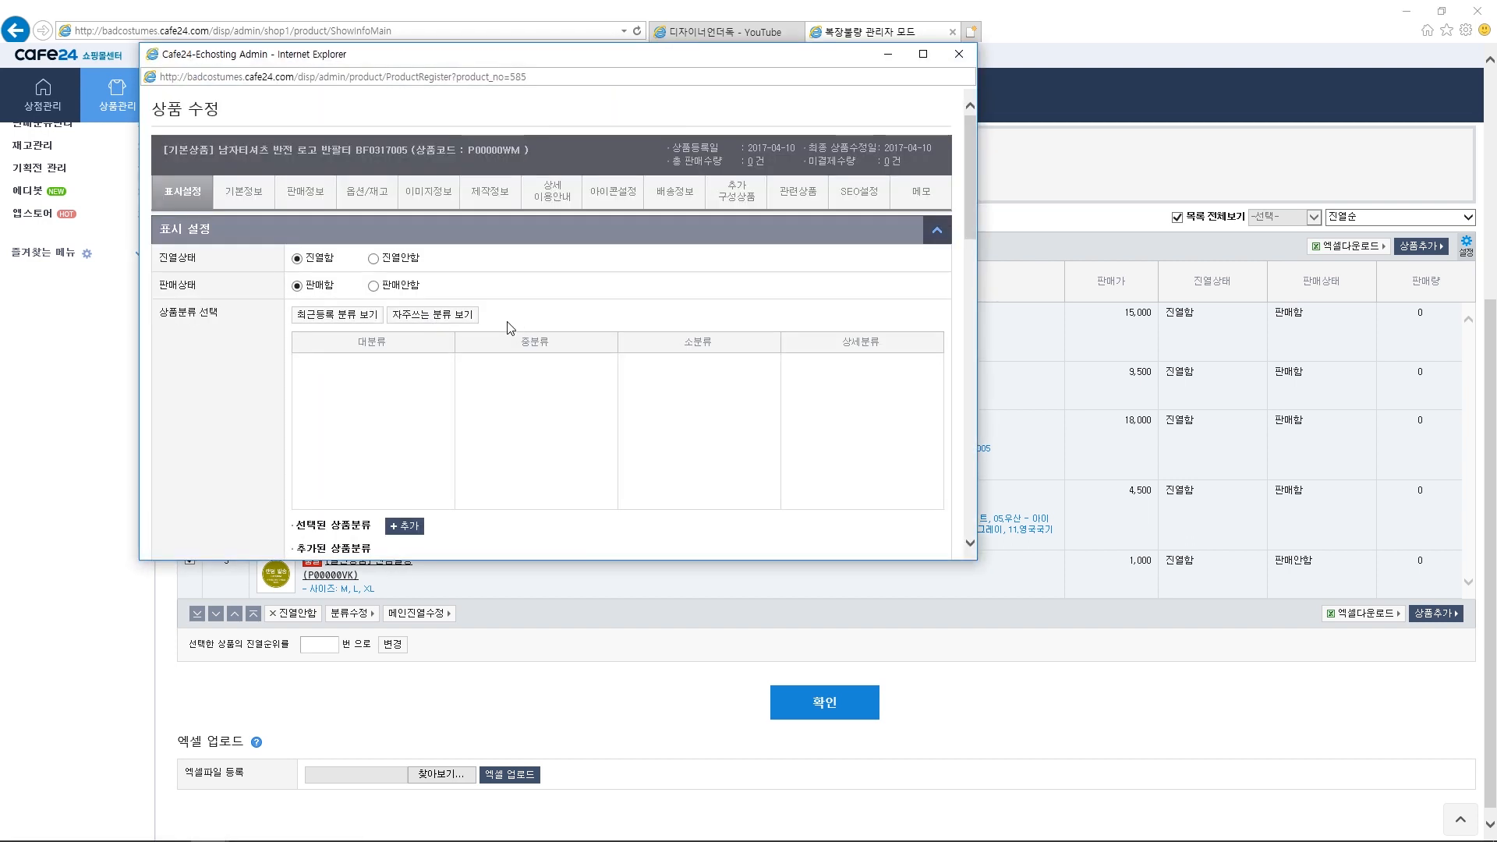
drag(678, 62, 834, 45)
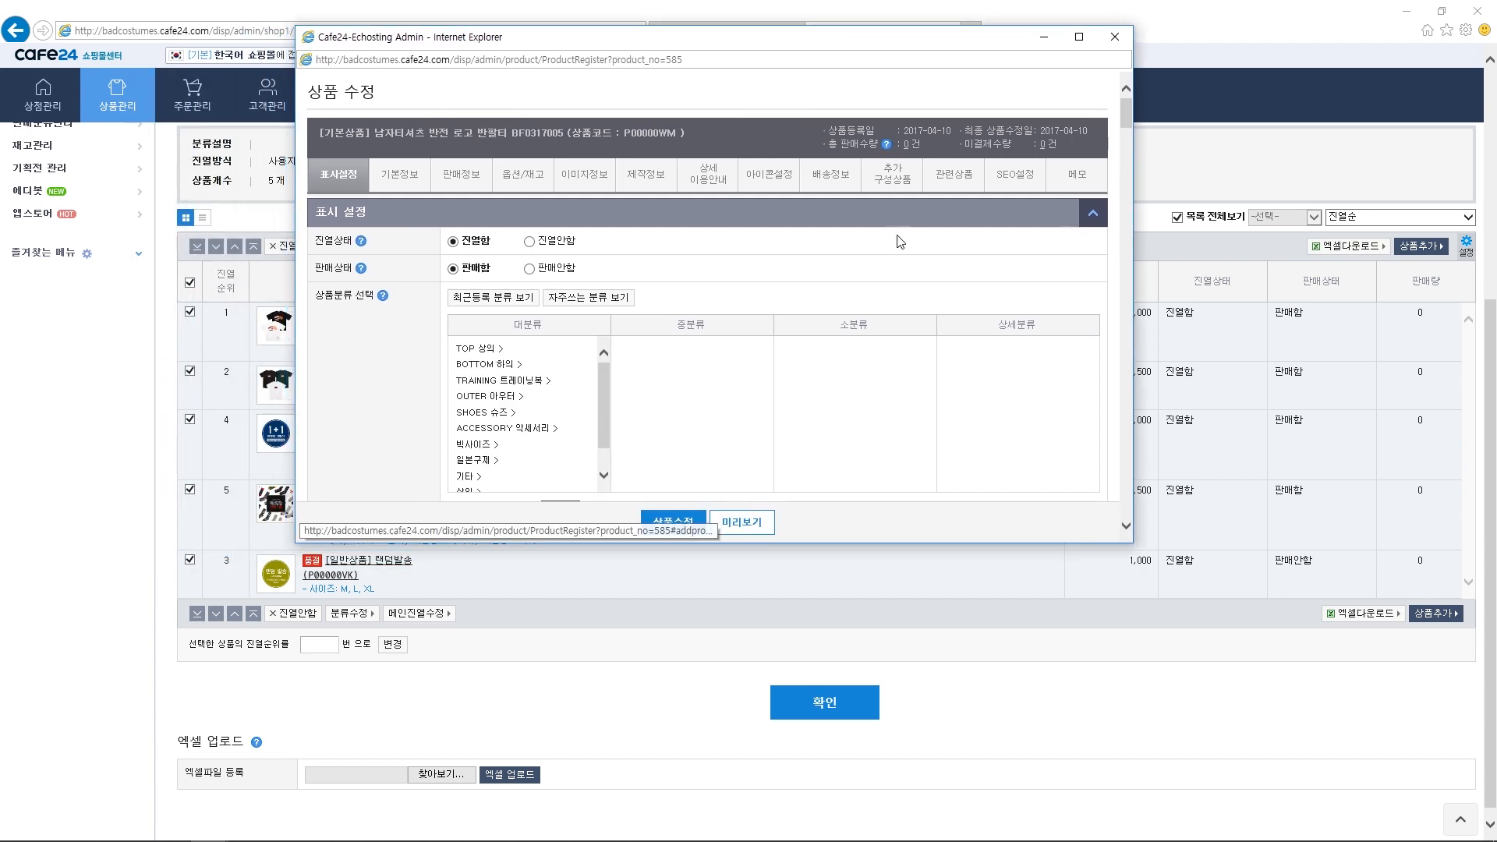
scroll(870, 238, down, 4)
scroll(842, 237, down, 1)
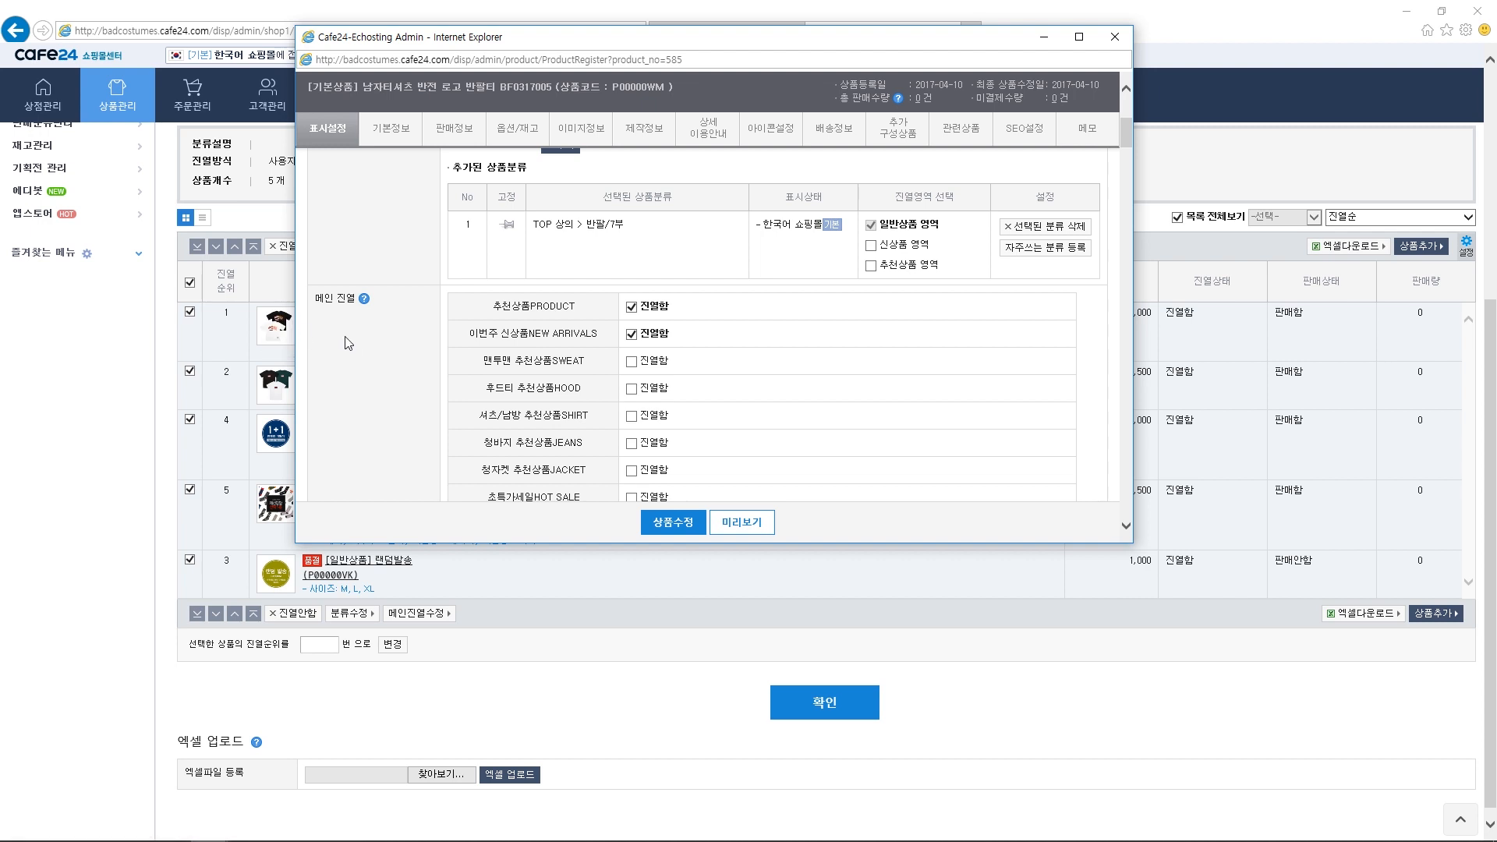
drag(323, 301, 368, 301)
Step: Try toggling the product's 진열함 setting for the 이번주 신상품NEW ARRIVALS main display section
click(631, 334)
click(631, 334)
click(633, 335)
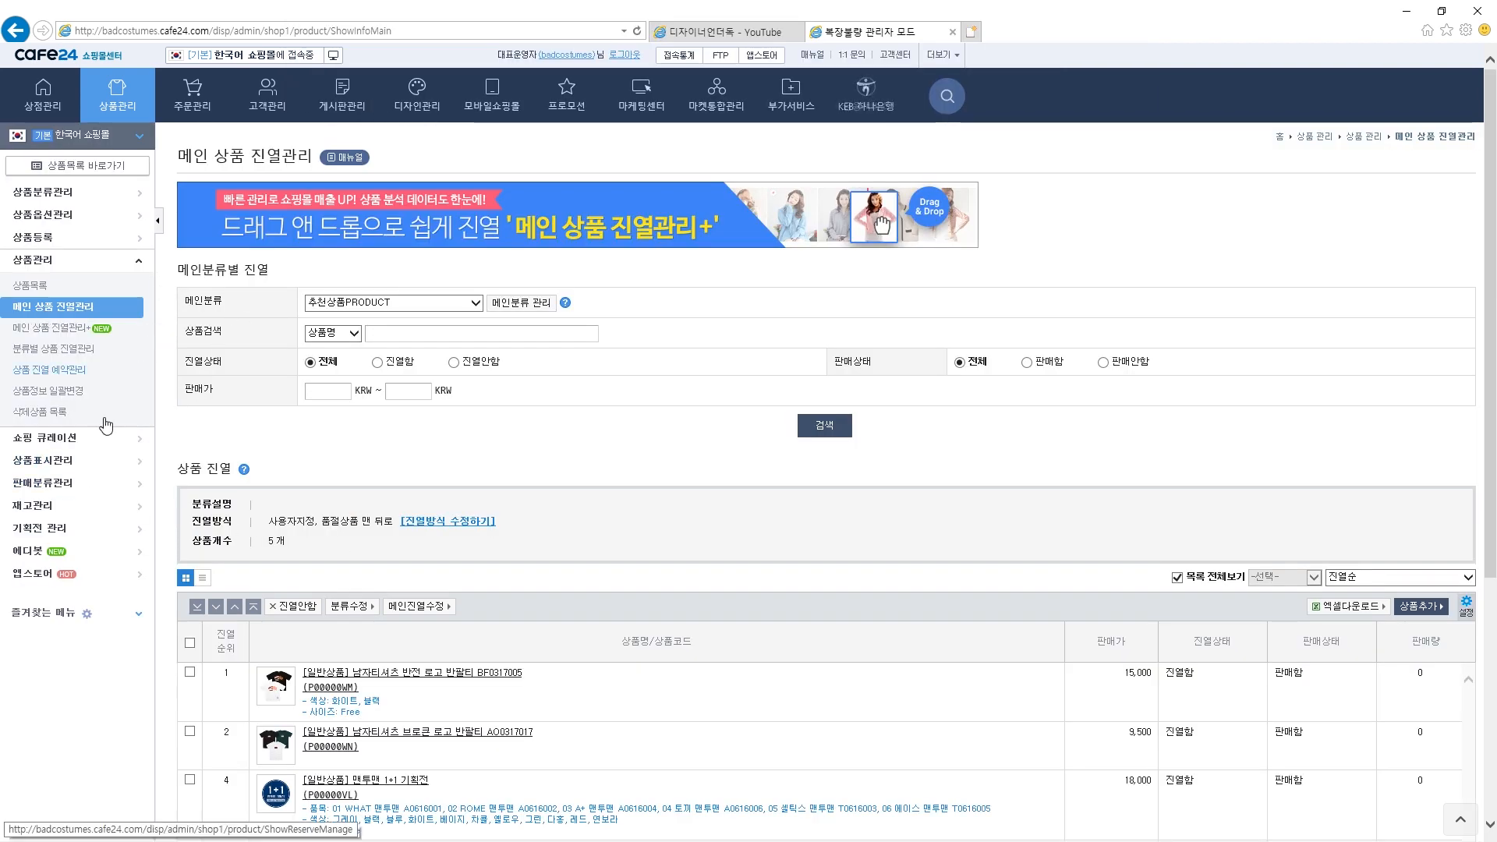
Step: Open 상품정보표시 설정 under 상품표시관리 and examine the main screen's 상세분류 choices
click(46, 463)
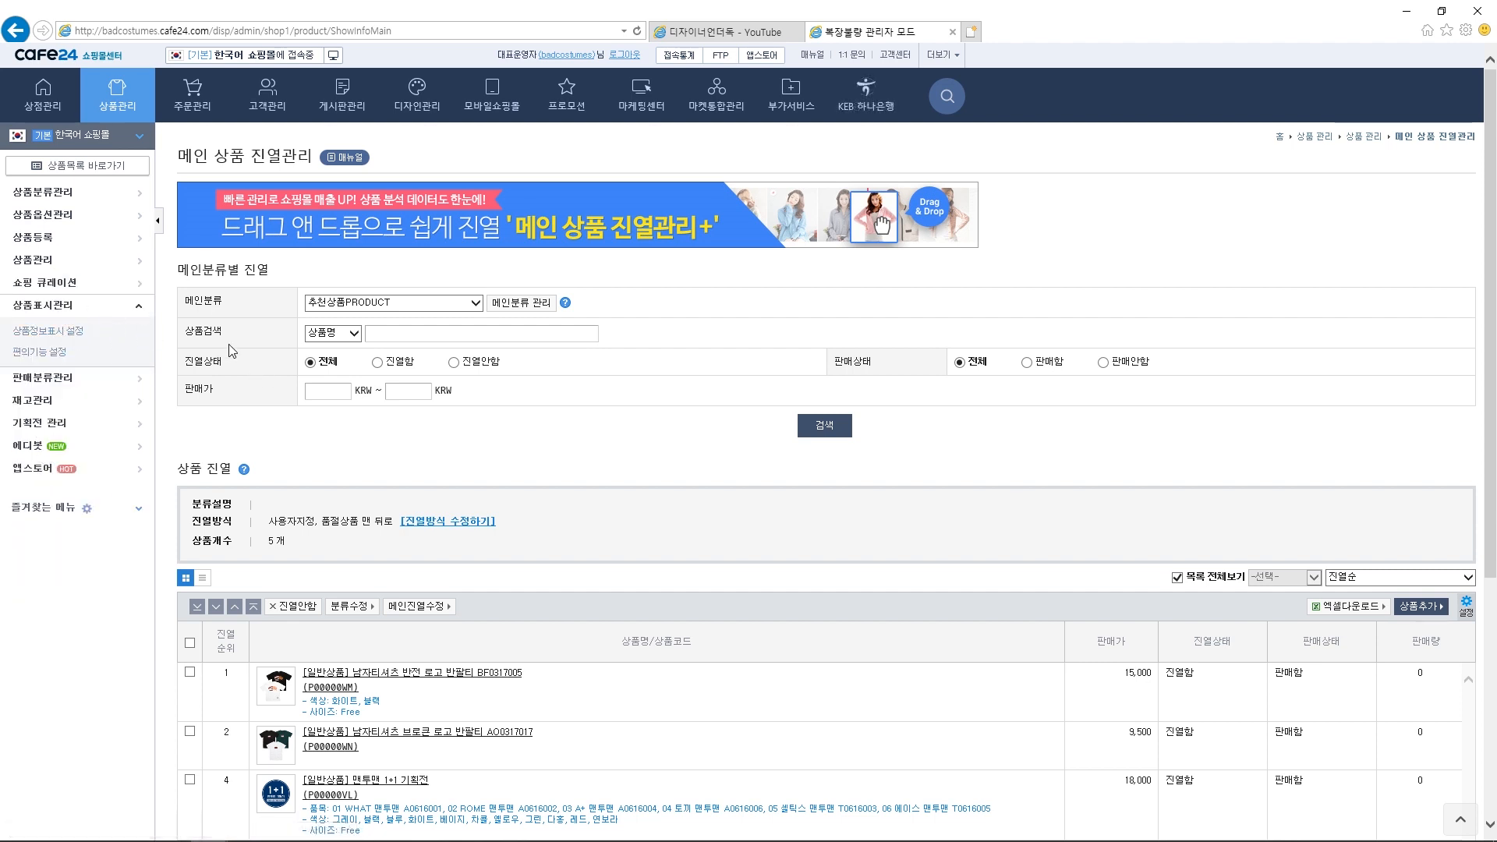
click(60, 336)
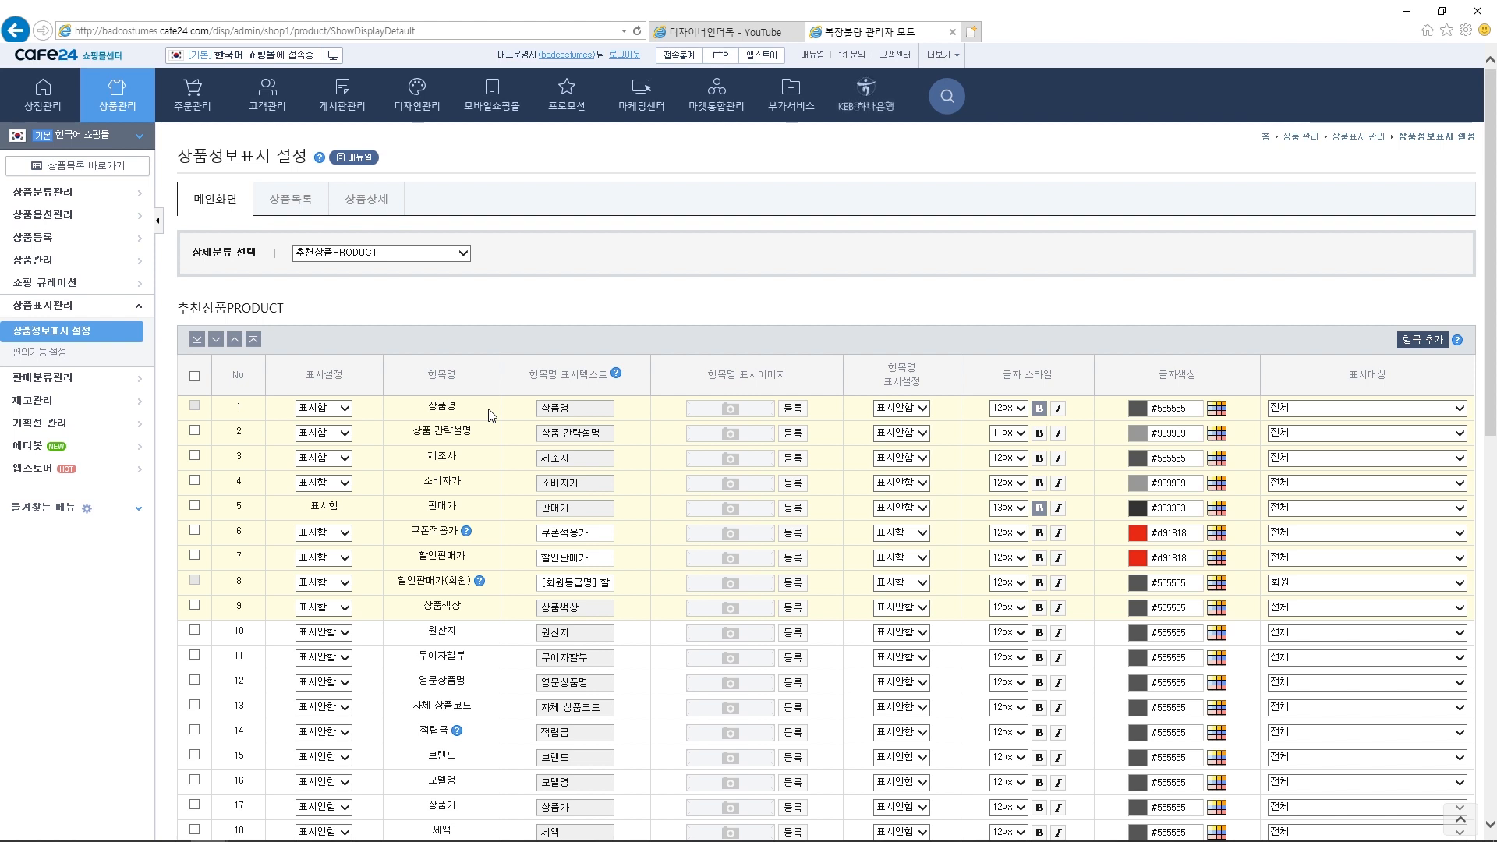
click(389, 257)
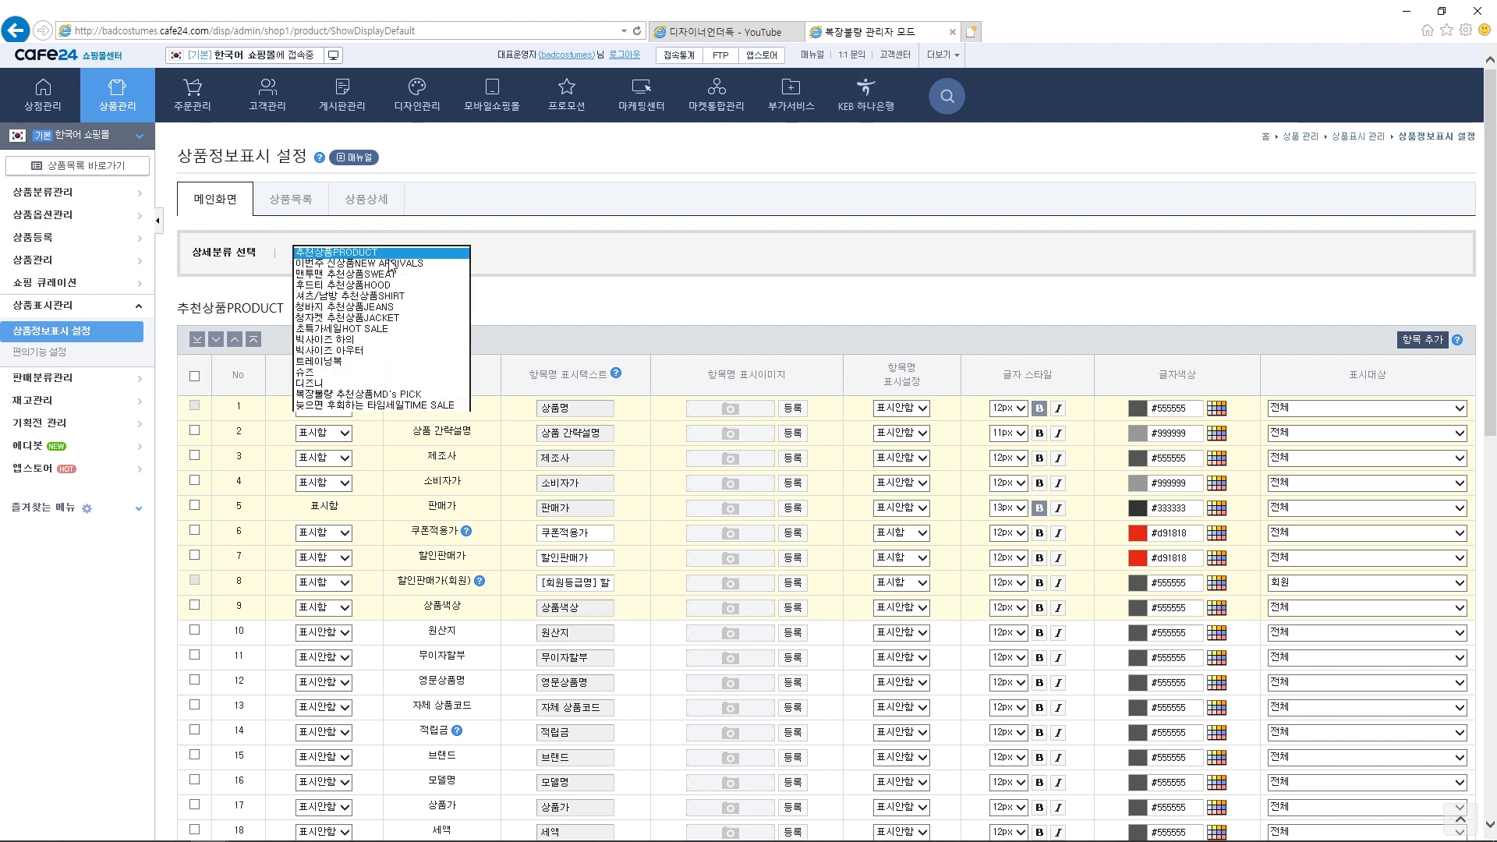
click(529, 282)
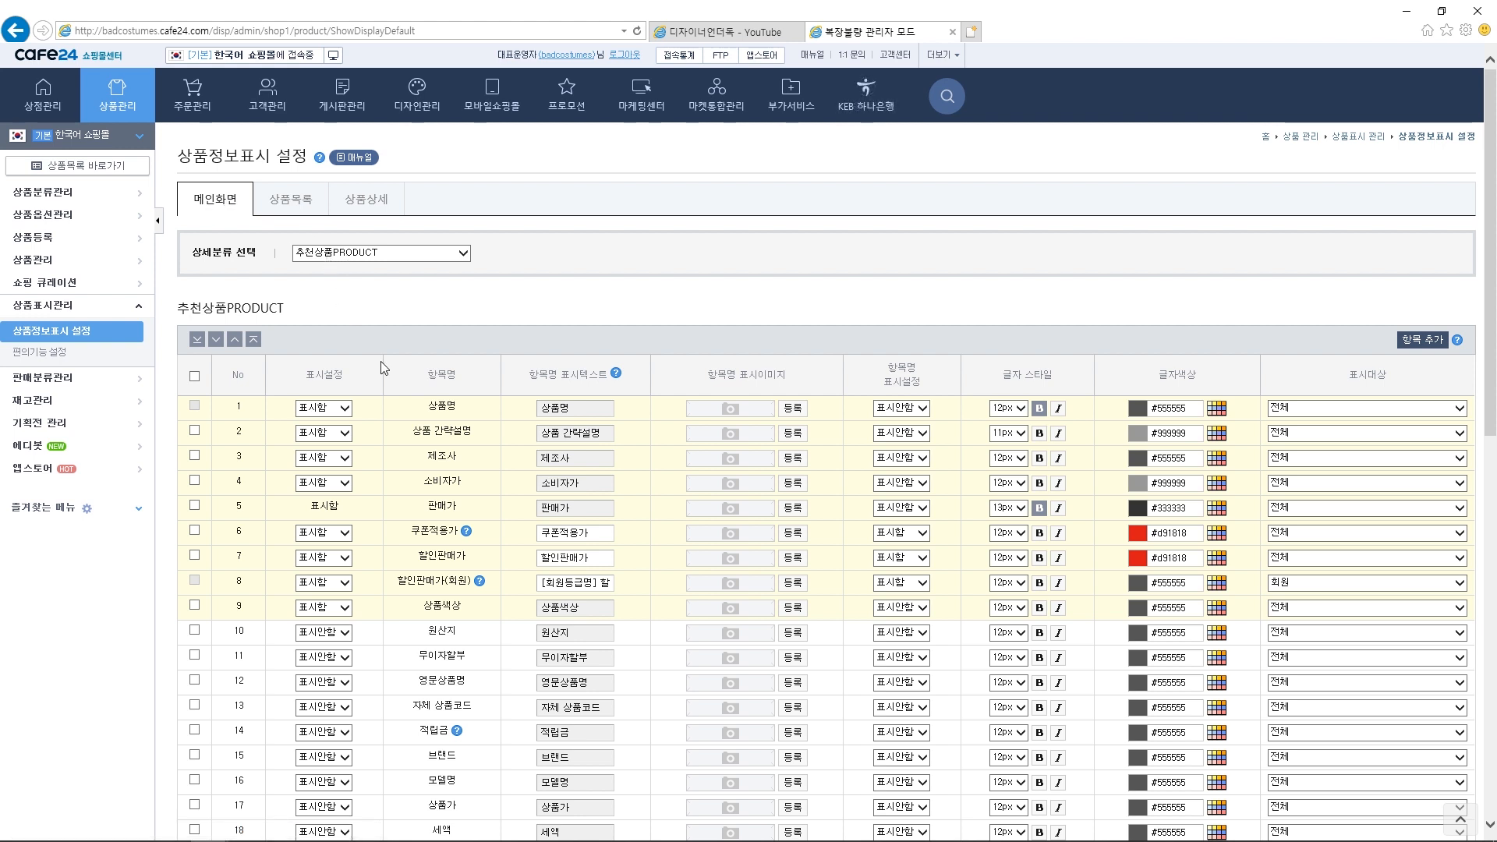
Step: Examine the 표시설정 choices for 상품명 and 적립금 and the 추가설정 options of the 추천상품PRODUCT main screen section
double_click(423, 411)
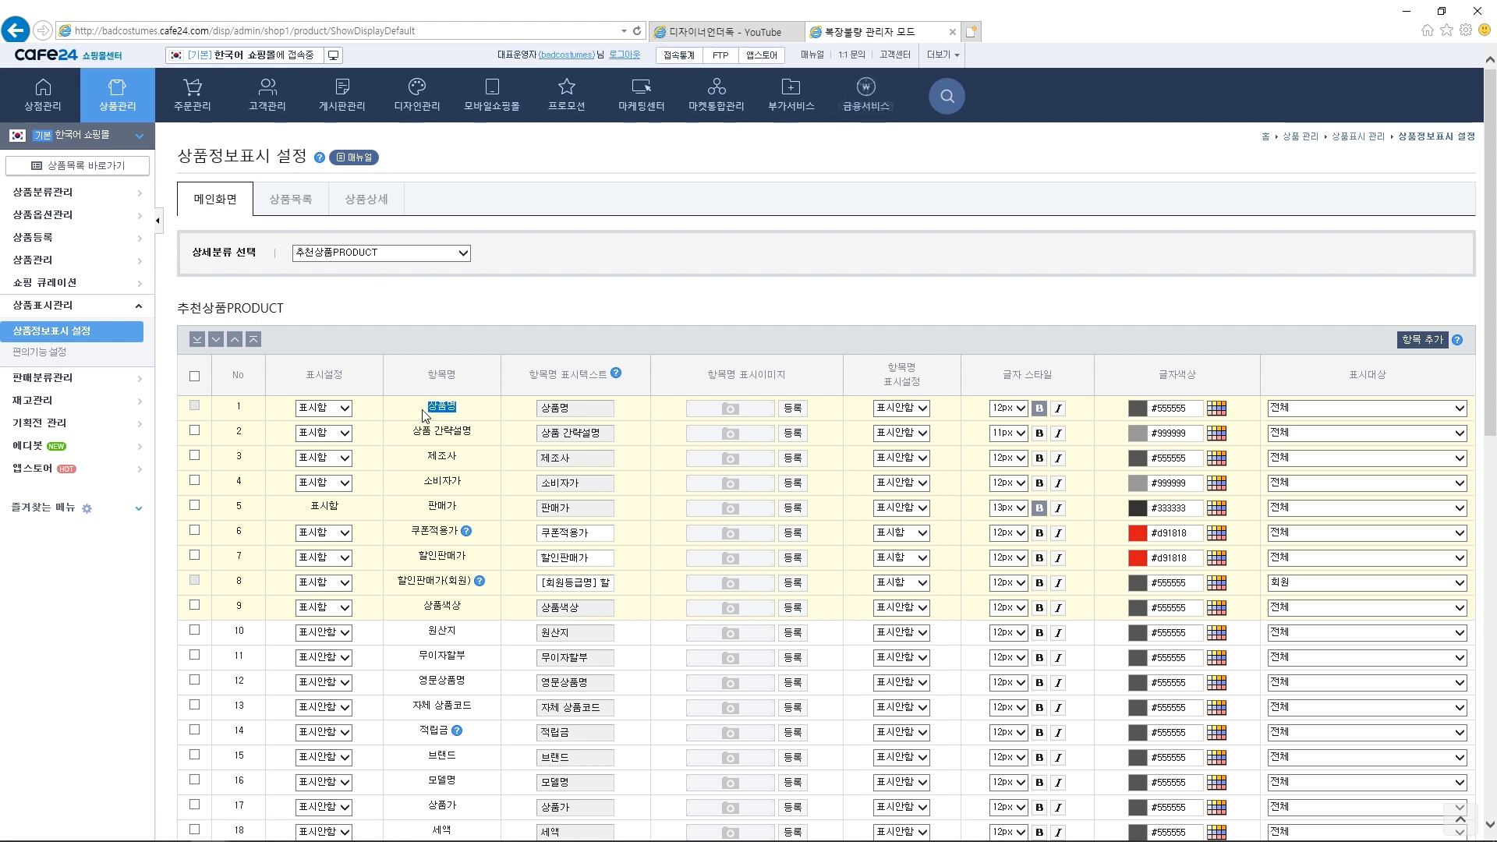
click(325, 410)
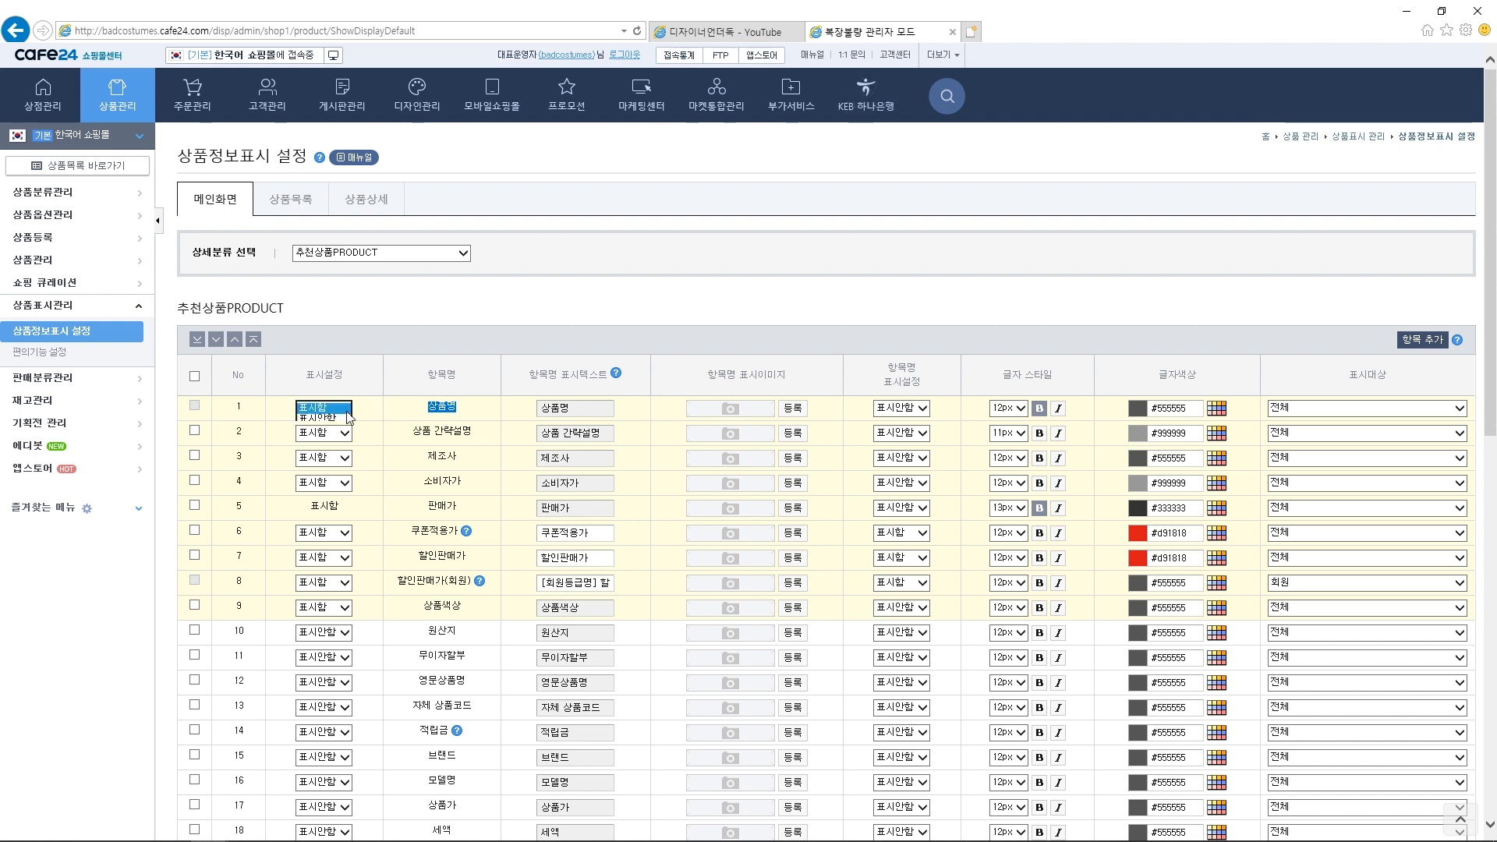
click(388, 367)
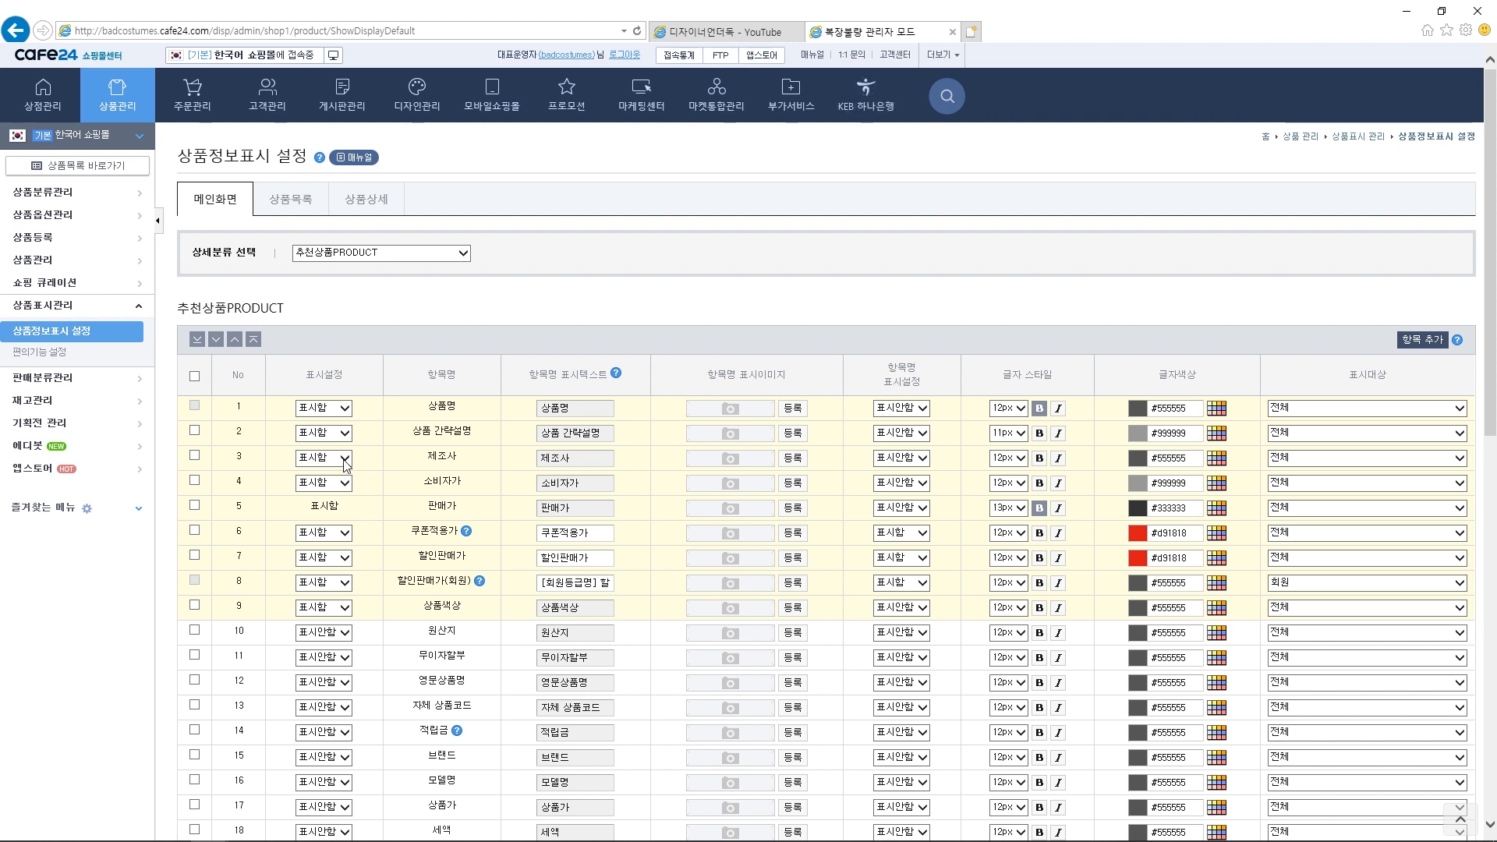
scroll(351, 475, down, 3)
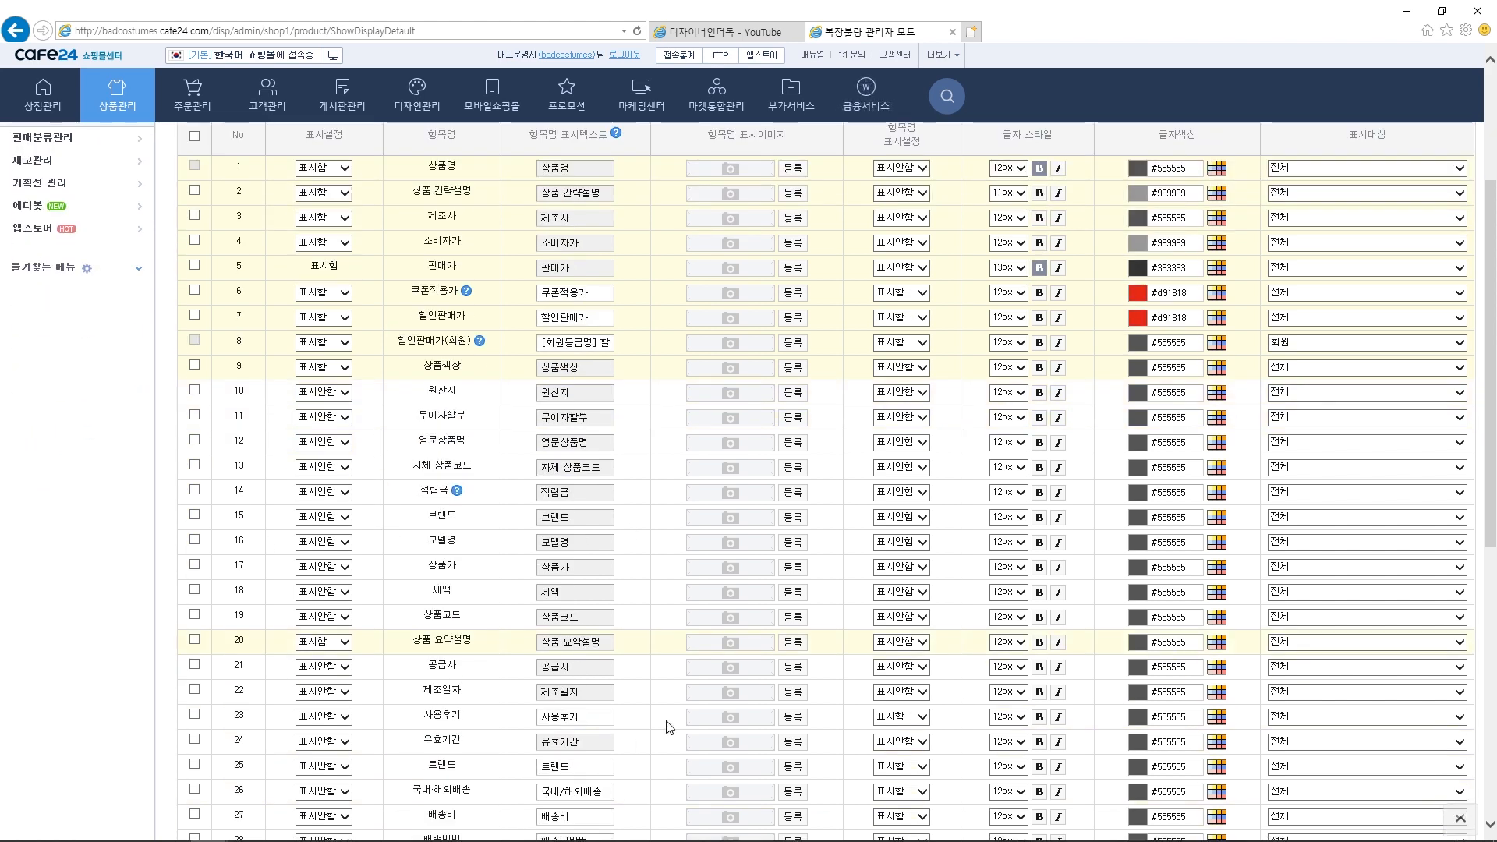
click(324, 492)
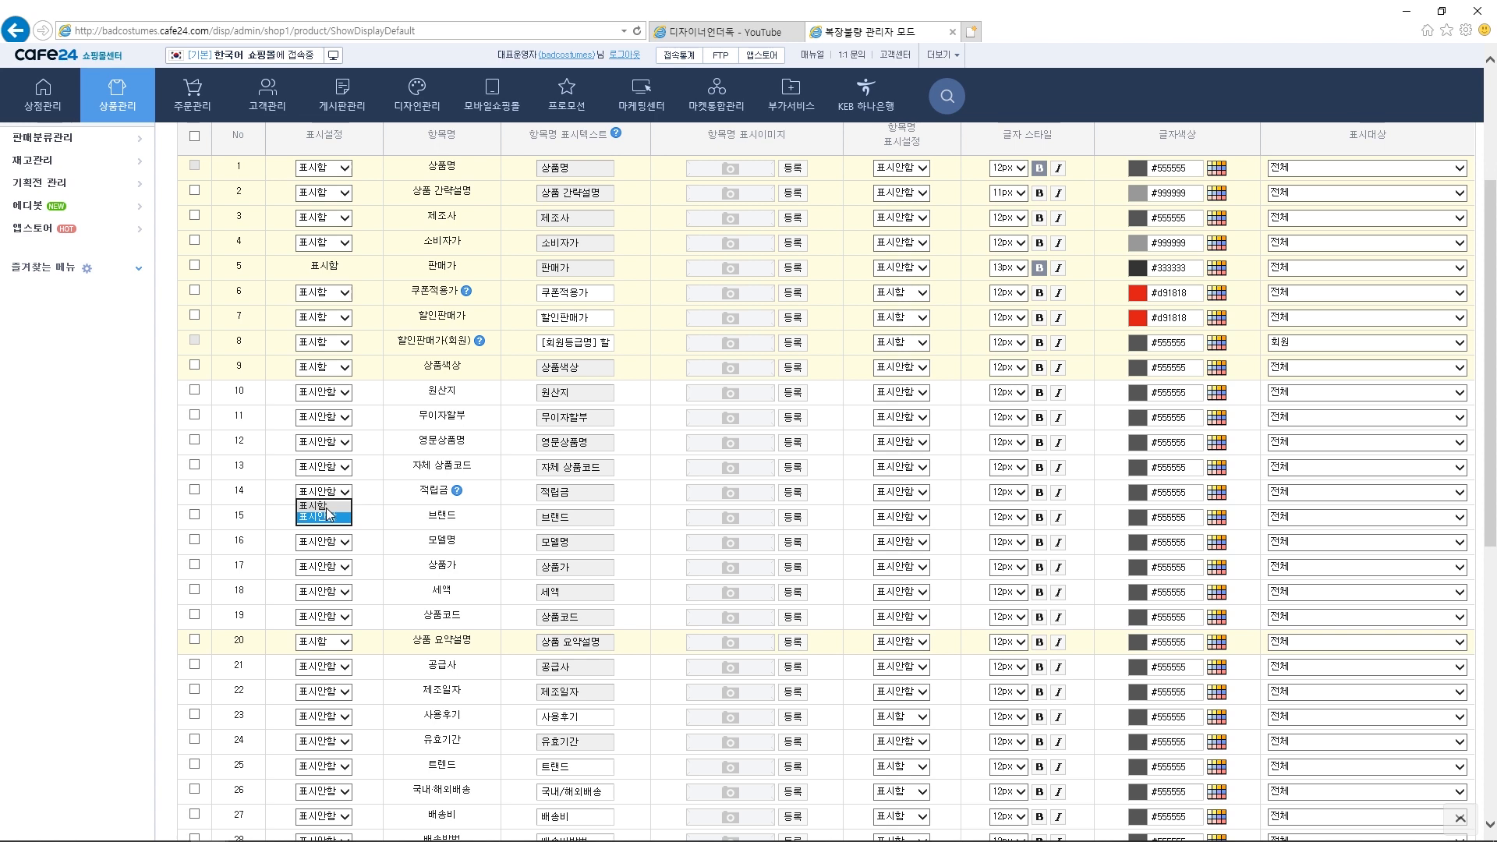
scroll(499, 471, up, 3)
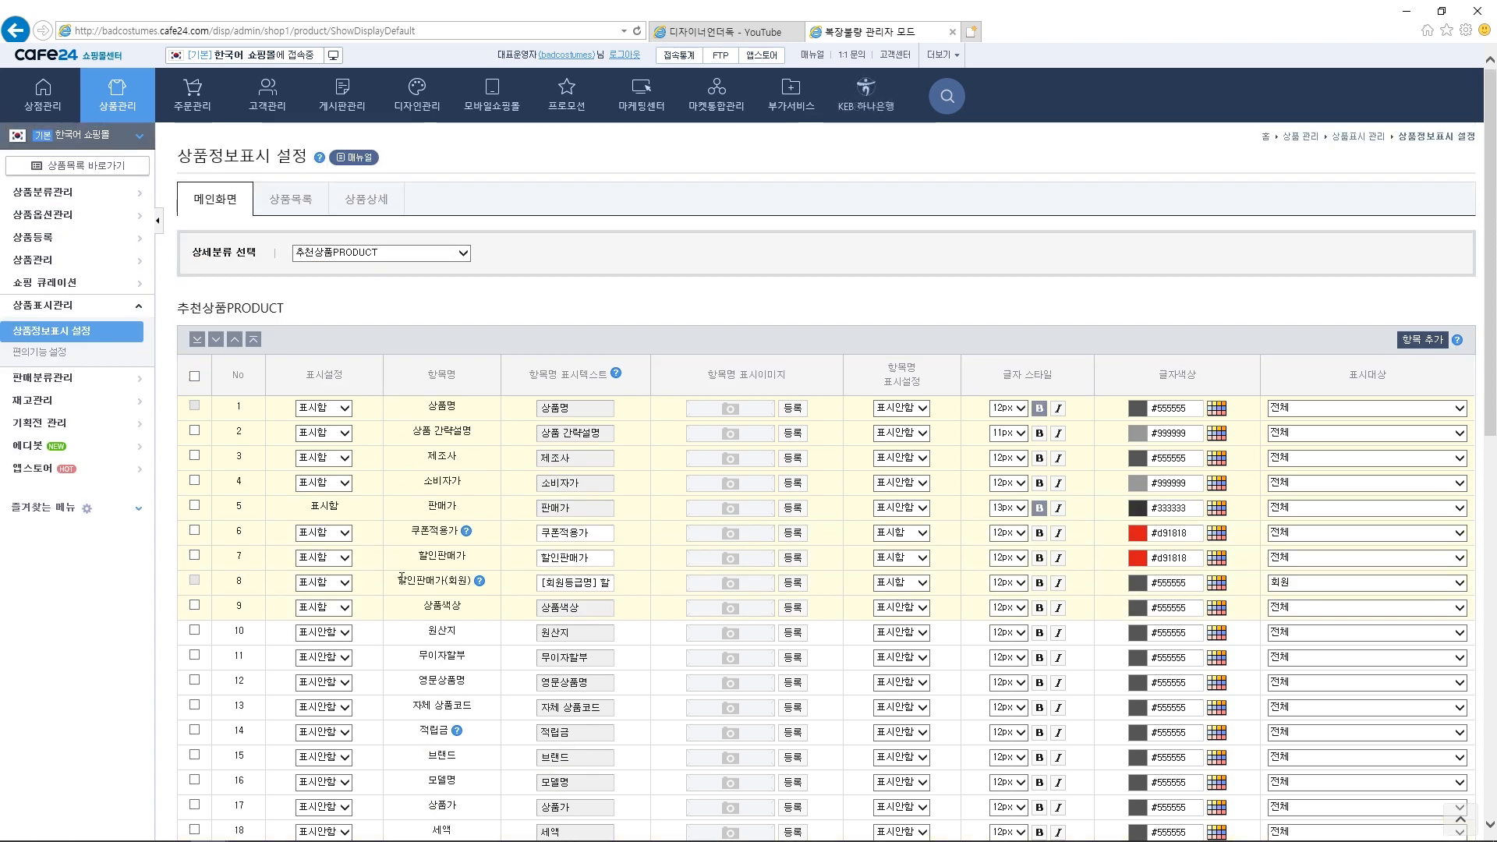
scroll(400, 577, down, 10)
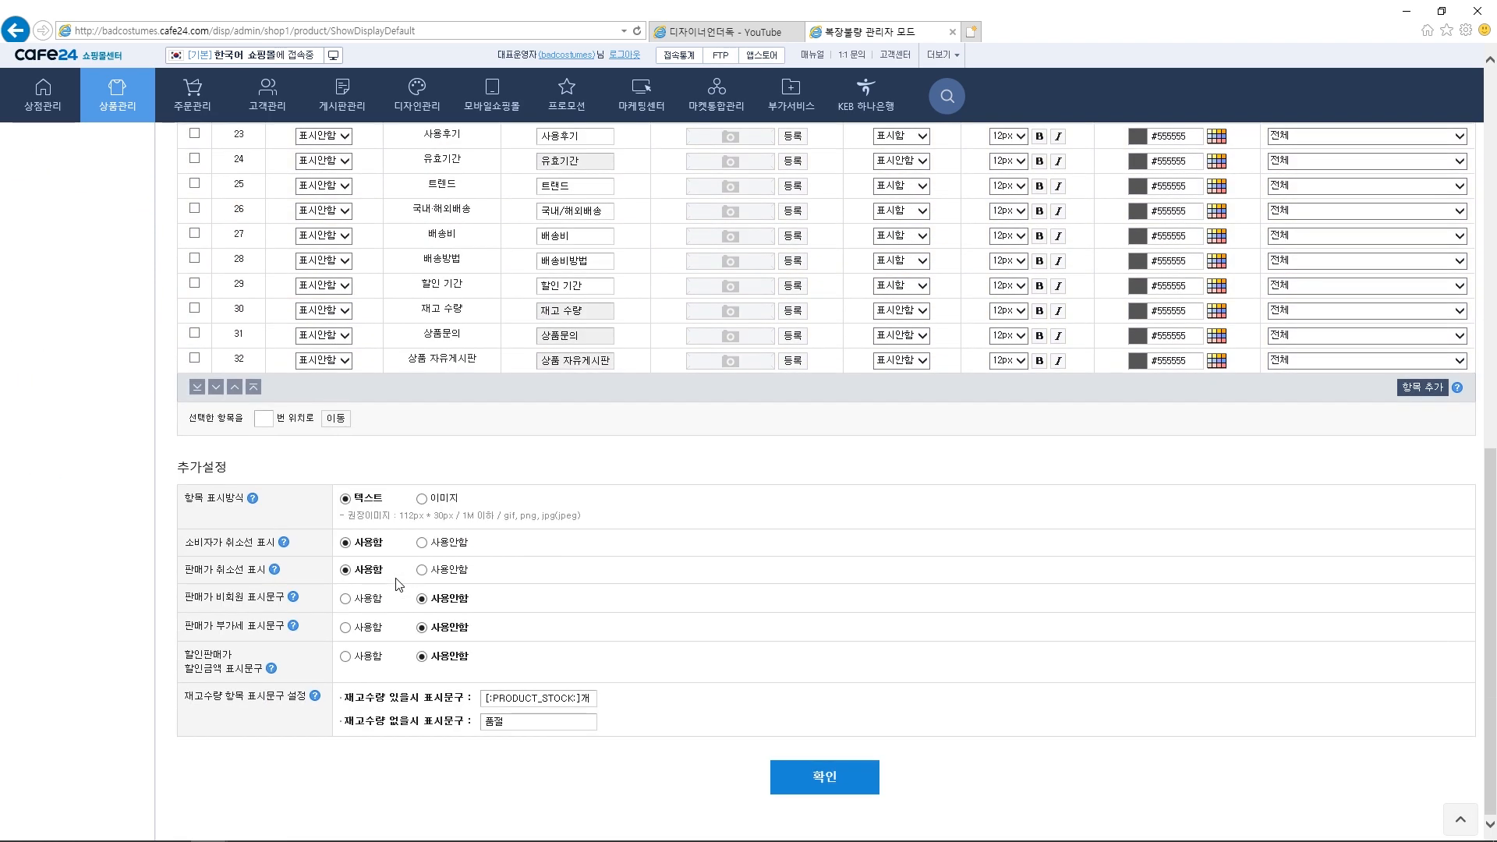
scroll(780, 768, up, 10)
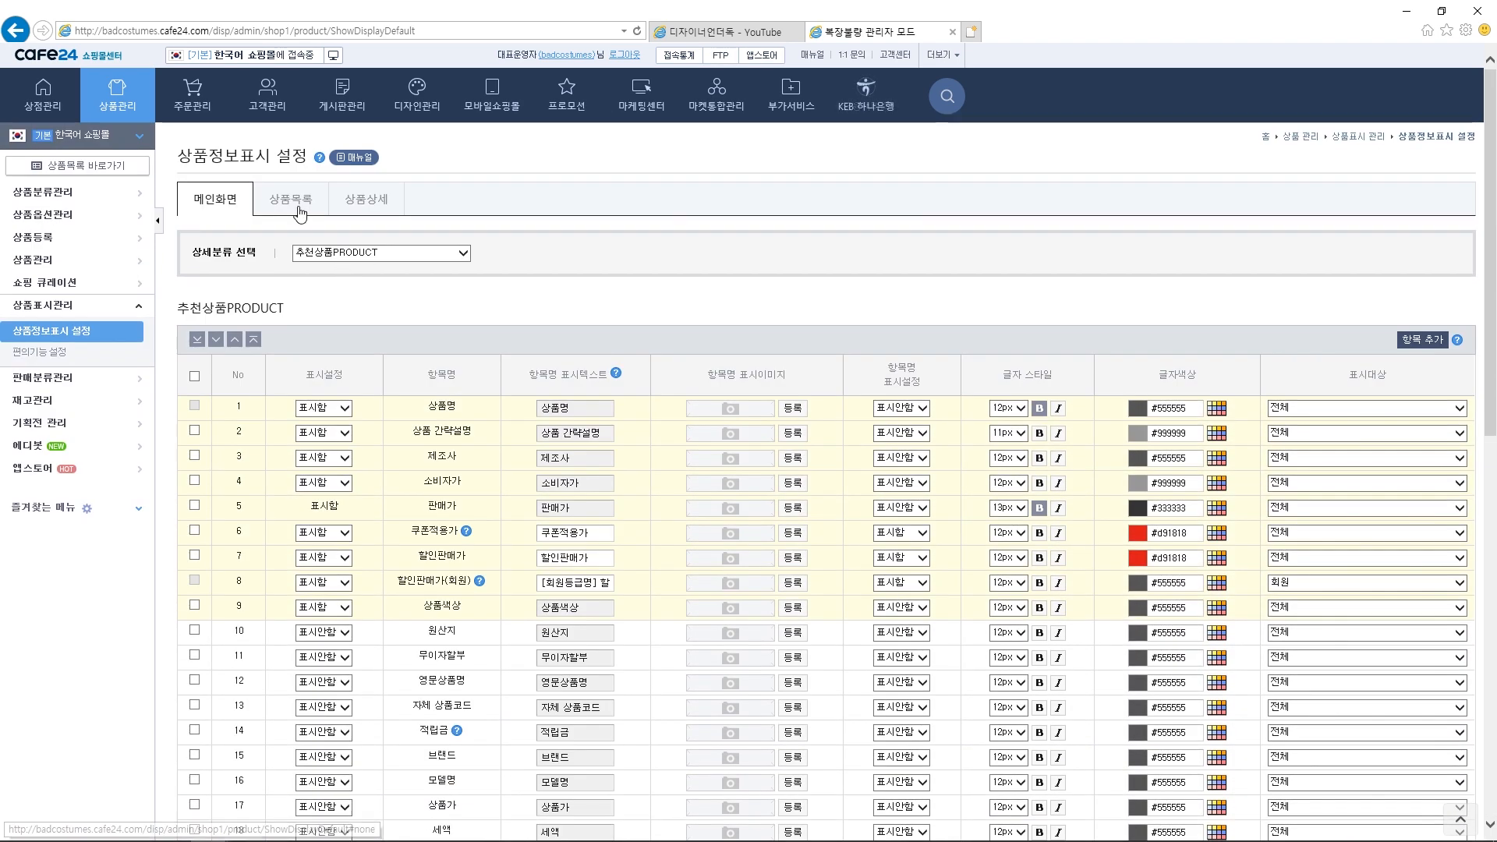
Step: Review the 상품목록 display items, as well as the 상품상세 display items and their 추가설정 options
click(300, 210)
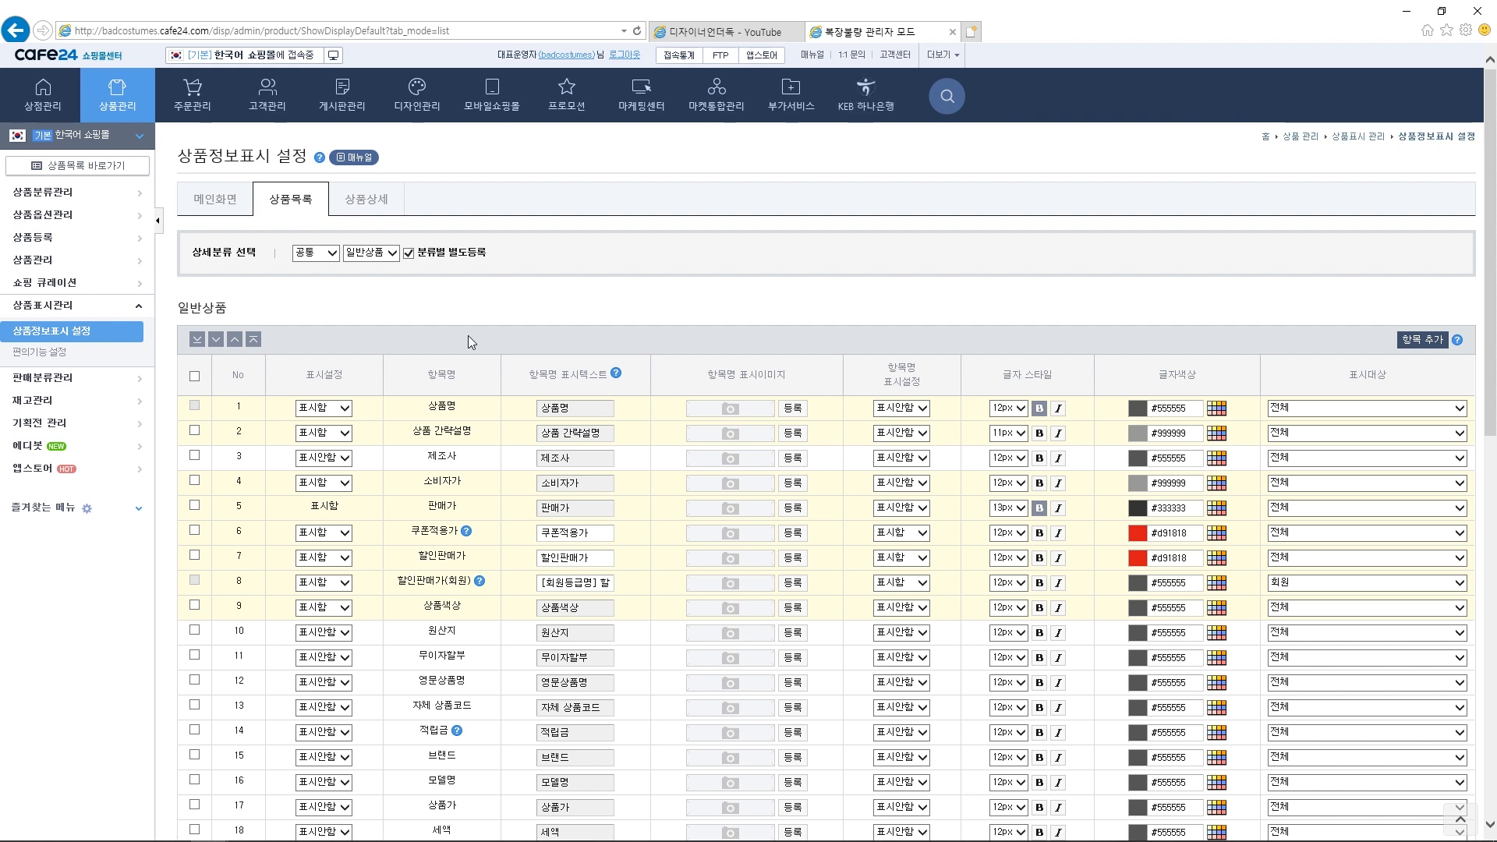
click(380, 202)
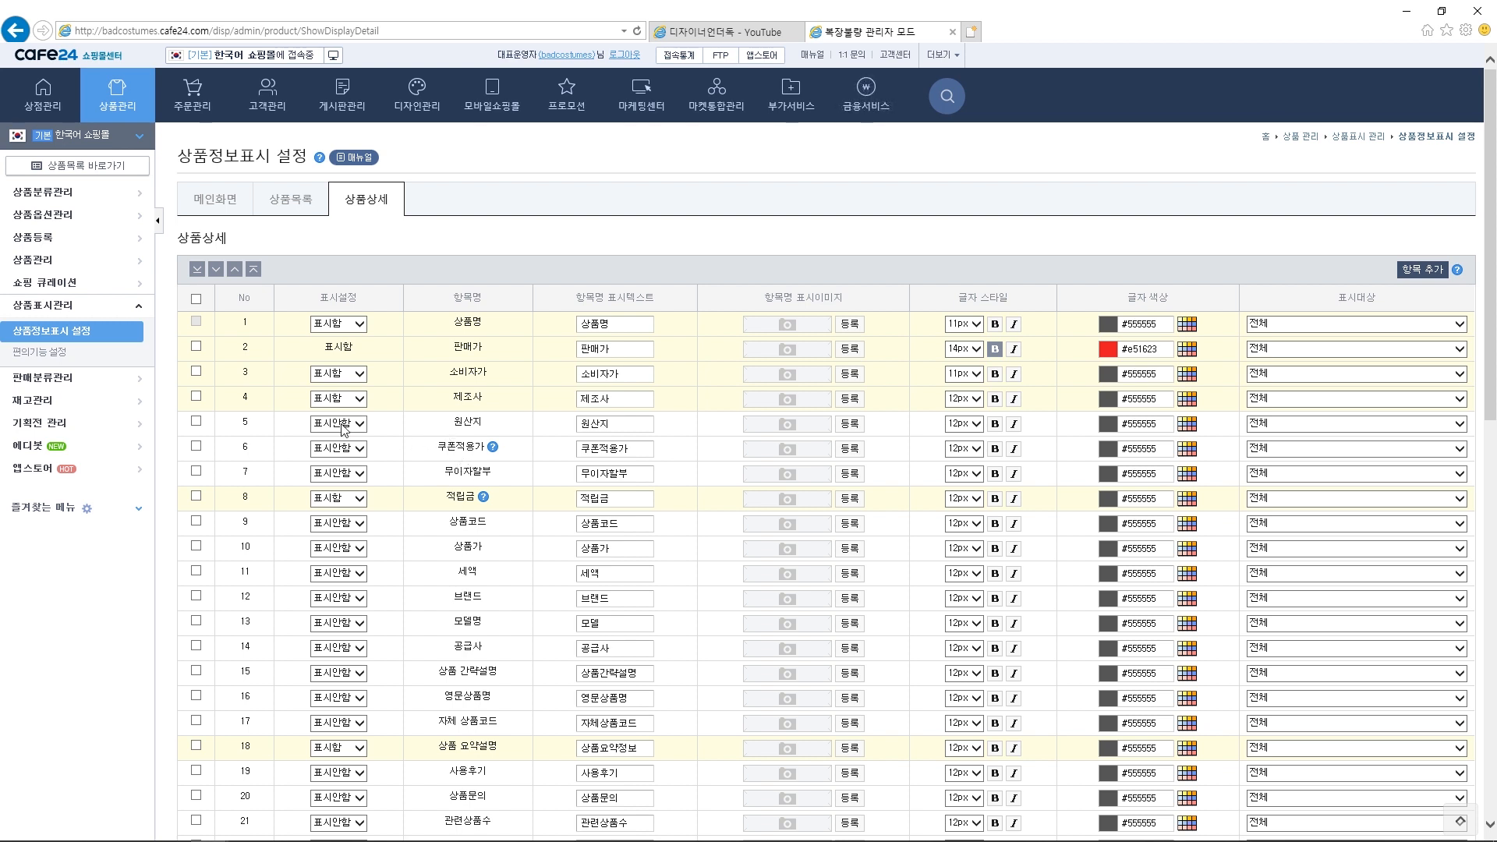
scroll(404, 425, down, 2)
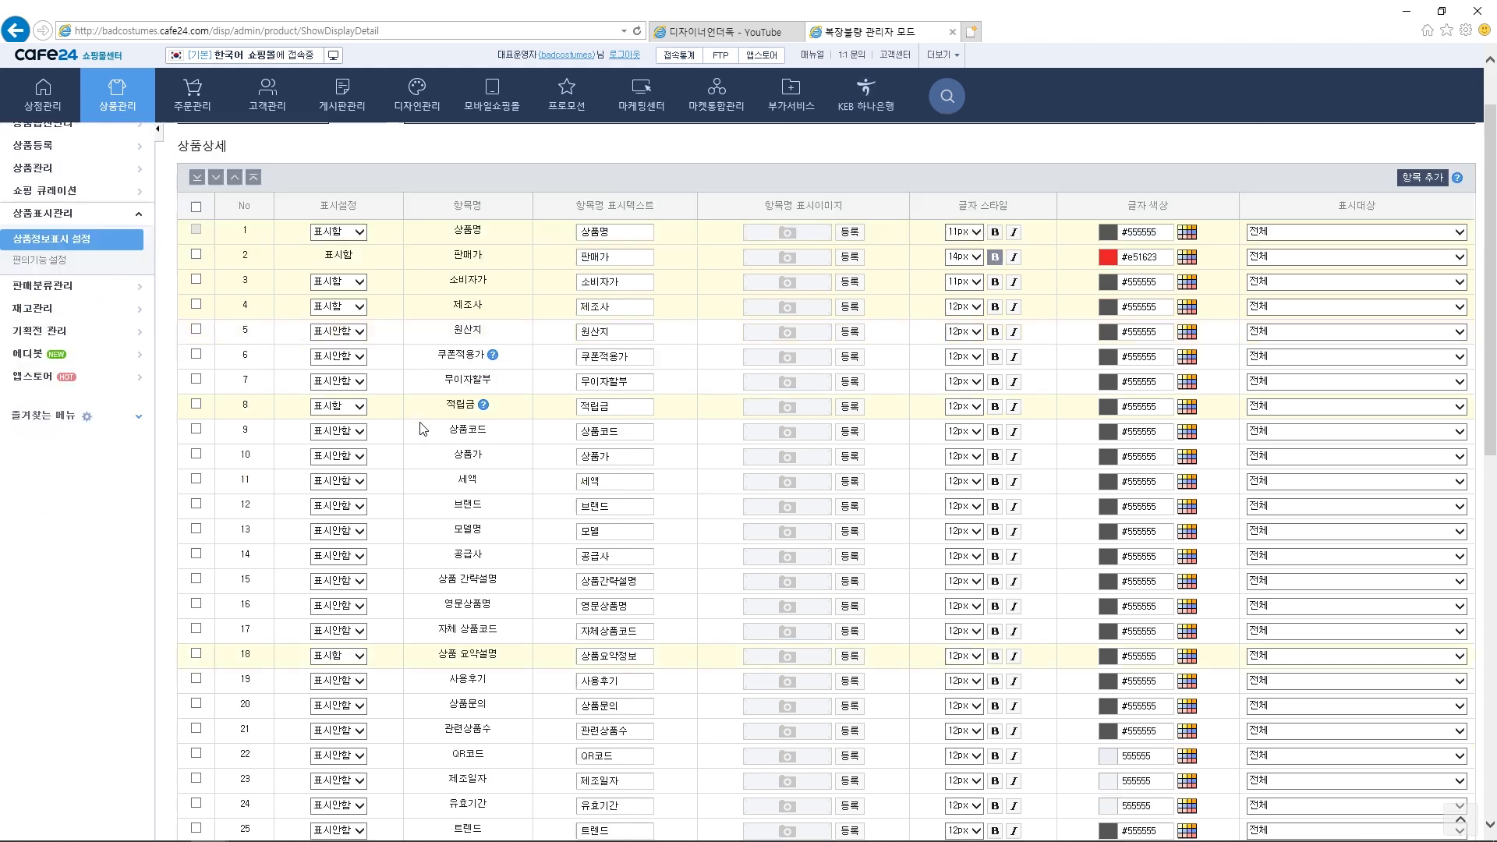
scroll(538, 493, down, 10)
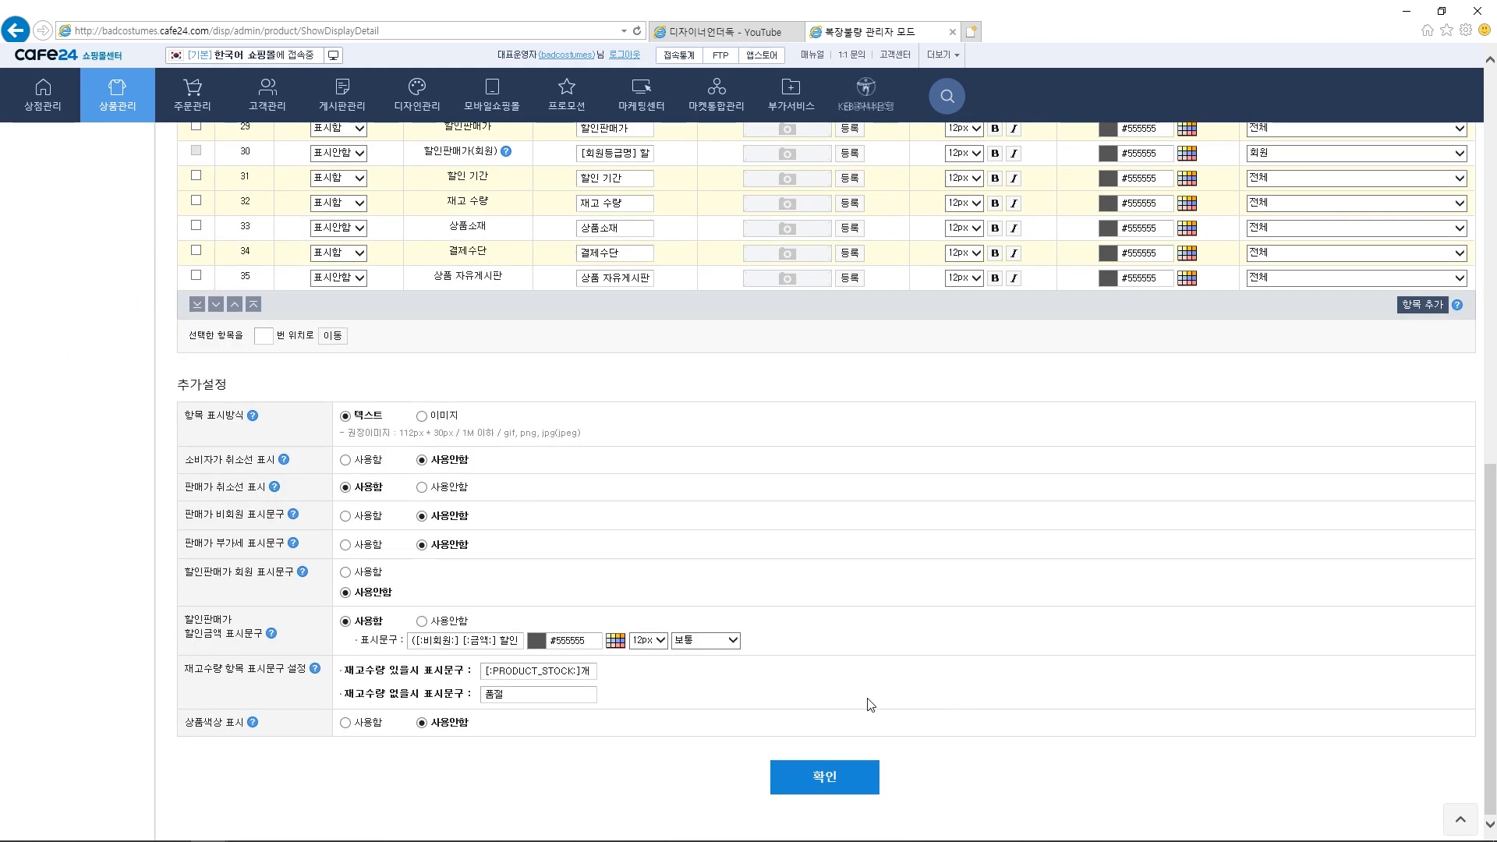
scroll(780, 660, up, 12)
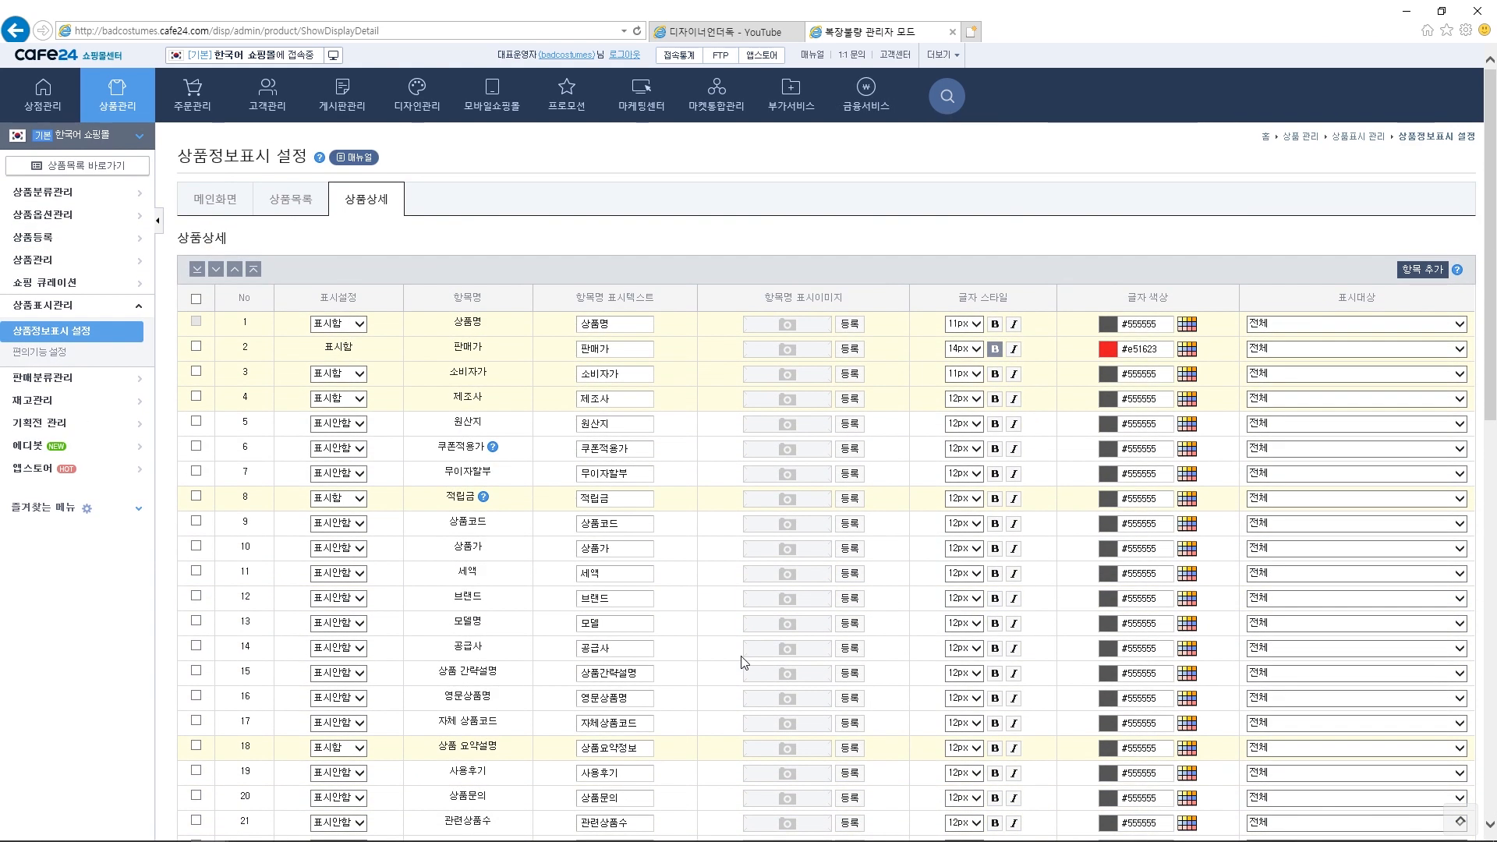